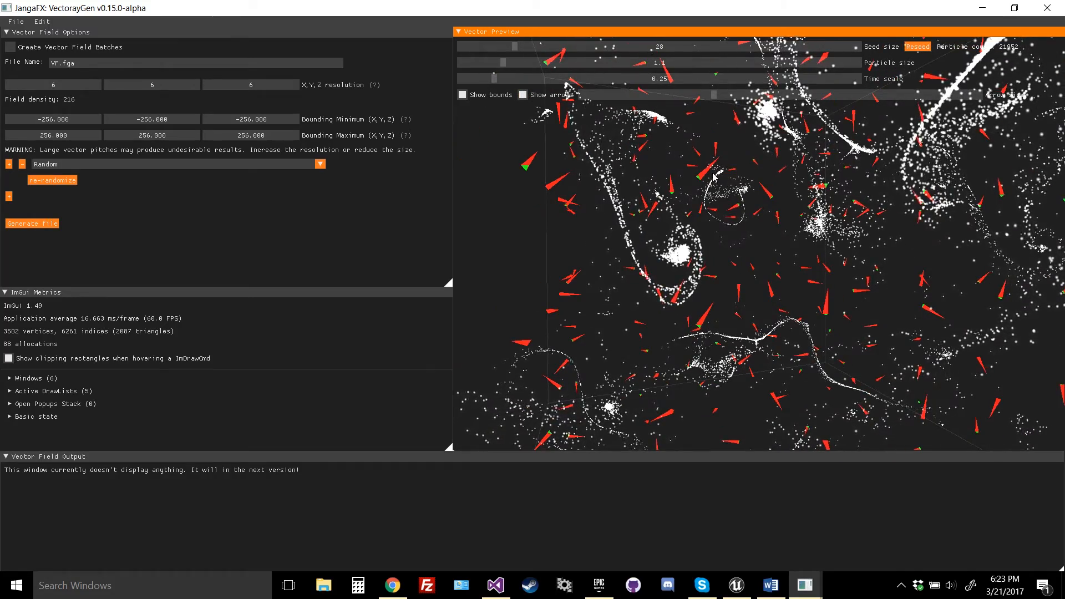
Reseed the particles in the vector field preview
{"action": "left_click_drag", "start_coordinate": [629, 102], "coordinate": [678, 130]}
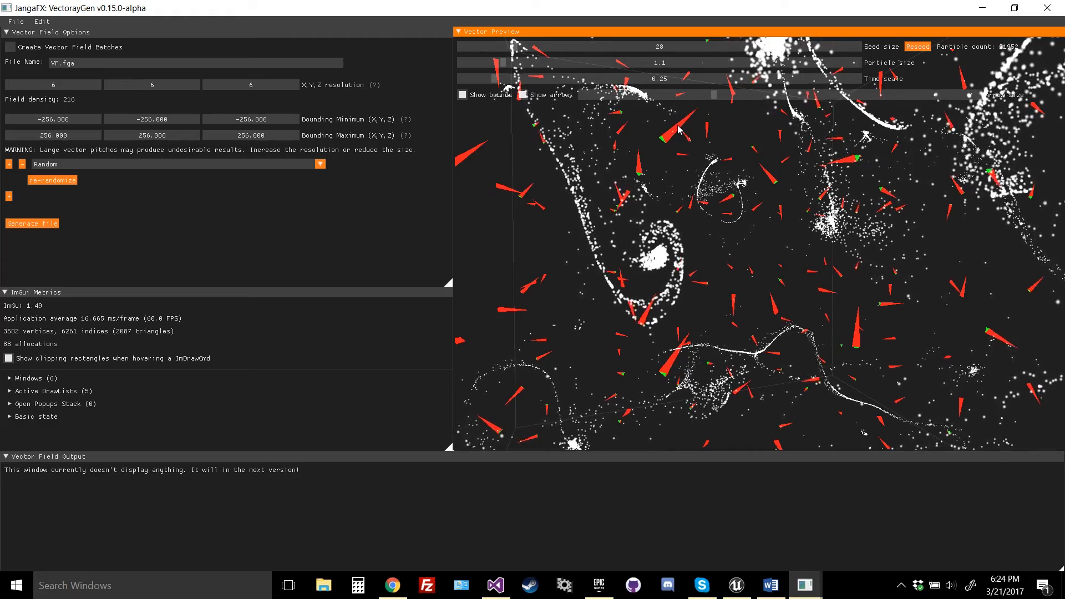
{"action": "left_click_drag", "start_coordinate": [676, 128], "coordinate": [699, 140]}
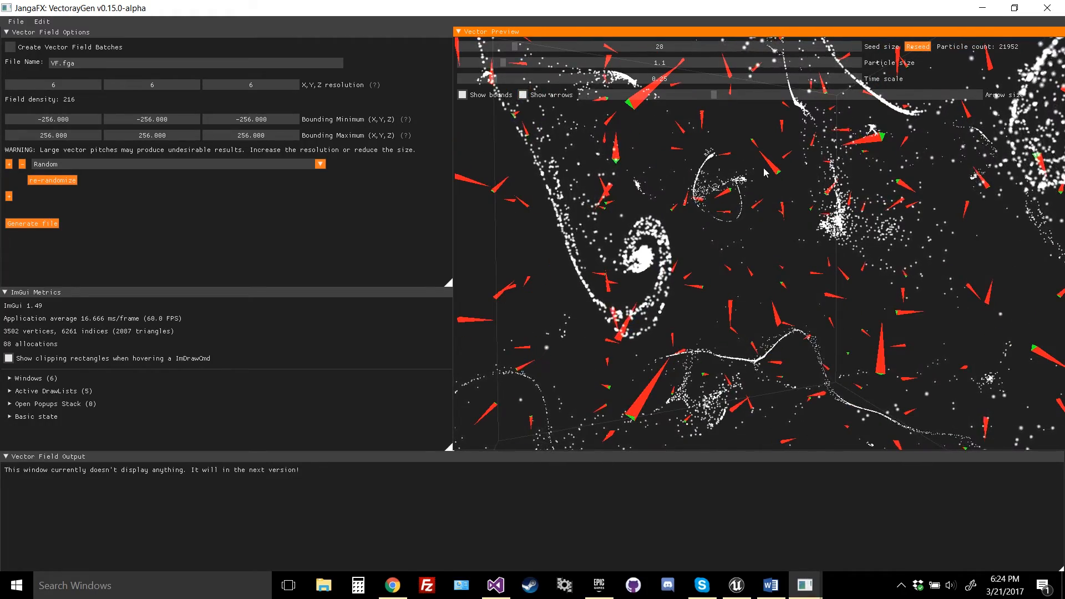
{"action": "scroll", "coordinate": [635, 108], "scroll_direction": "down", "scroll_amount": 6}
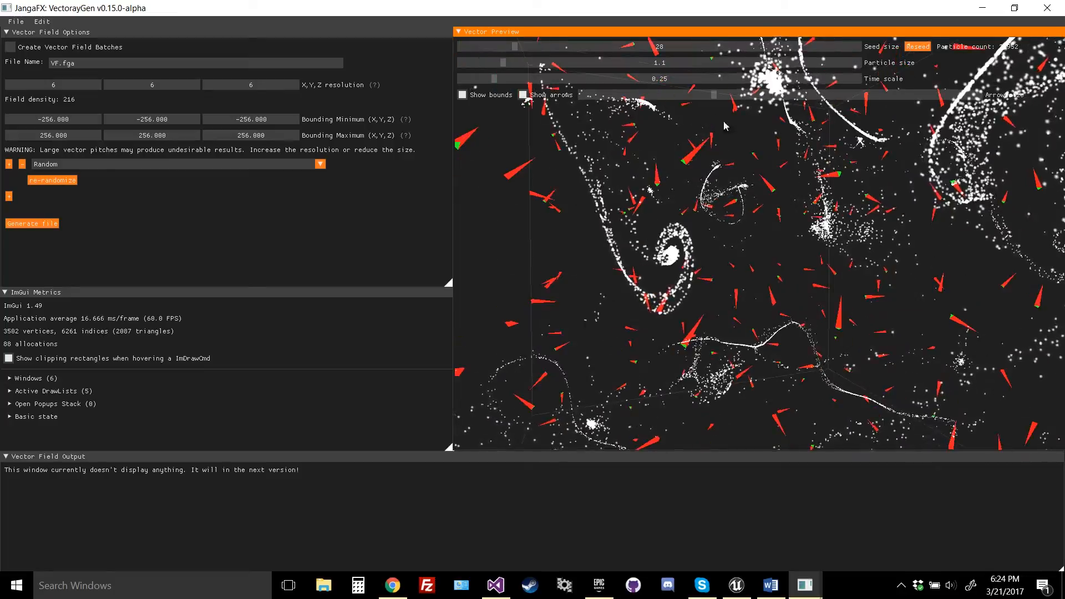
{"action": "left_click", "coordinate": [918, 48]}
Examine how the particles flow through the random vector field, both up close and from a distance
{"action": "left_click_drag", "start_coordinate": [716, 206], "coordinate": [689, 226]}
{"action": "scroll", "coordinate": [689, 233], "scroll_direction": "up", "scroll_amount": 8}
{"action": "scroll", "coordinate": [696, 254], "scroll_direction": "down", "scroll_amount": 6}
{"action": "left_click_drag", "start_coordinate": [694, 265], "coordinate": [698, 244]}
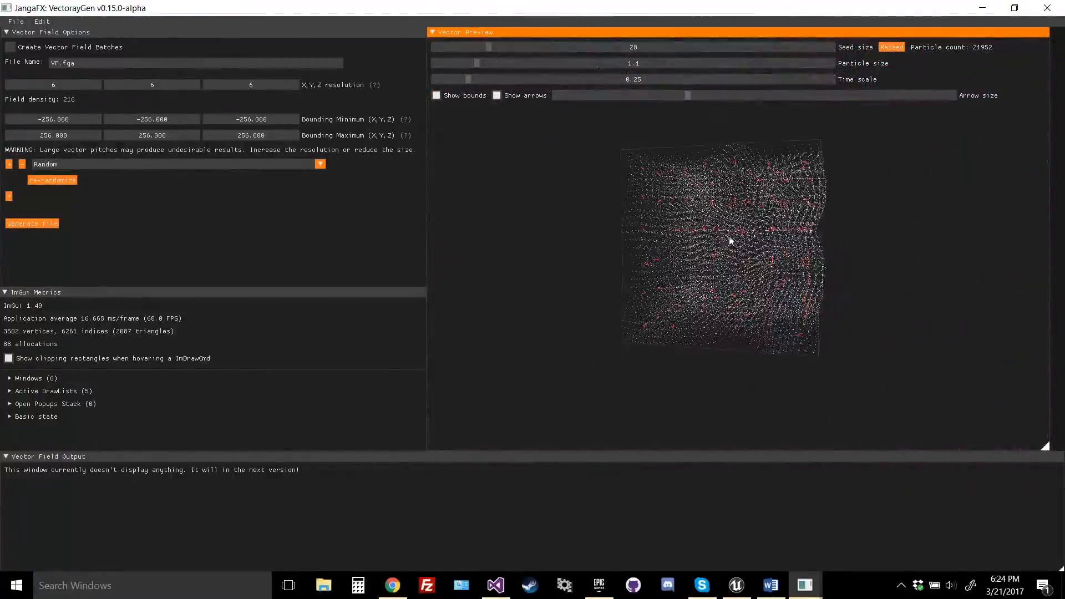
{"action": "scroll", "coordinate": [727, 239], "scroll_direction": "up", "scroll_amount": 7}
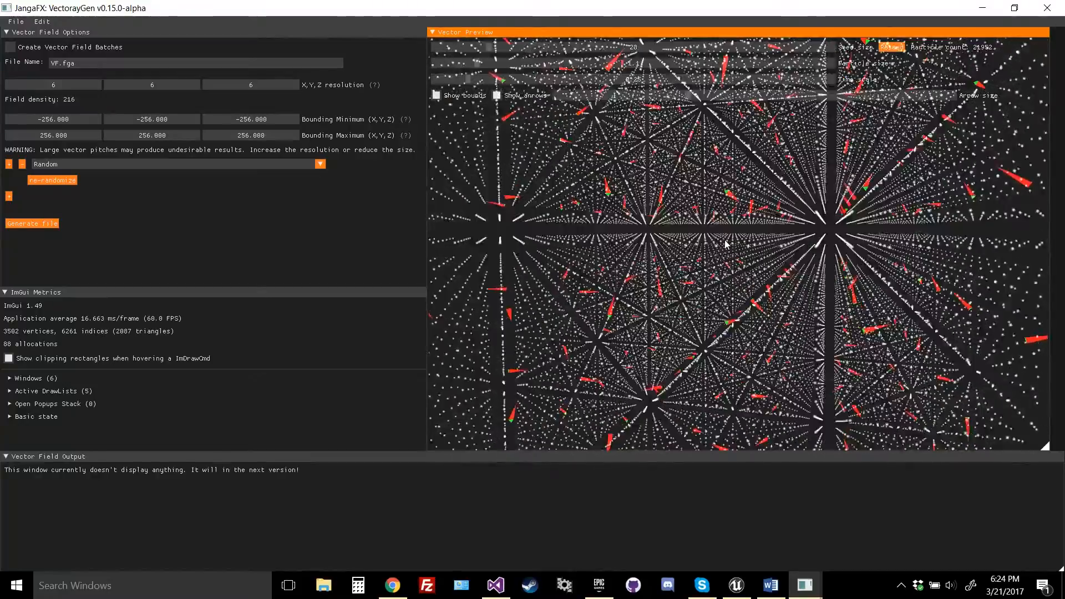
{"action": "scroll", "coordinate": [727, 243], "scroll_direction": "down", "scroll_amount": 2}
{"action": "scroll", "coordinate": [724, 244], "scroll_direction": "down", "scroll_amount": 3}
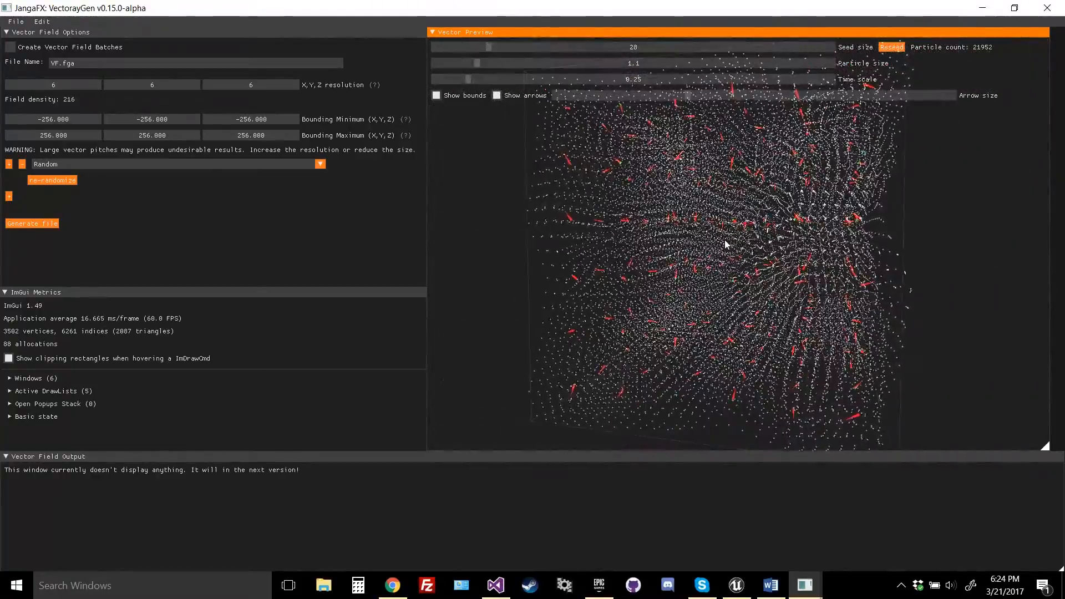
{"action": "scroll", "coordinate": [723, 244], "scroll_direction": "up", "scroll_amount": 5}
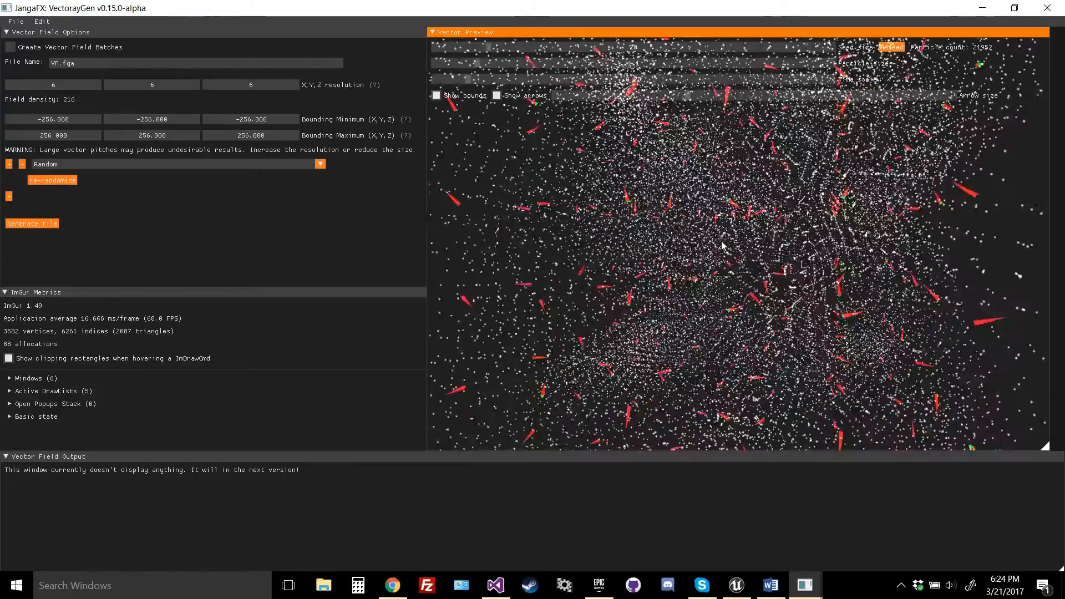
{"action": "scroll", "coordinate": [722, 244], "scroll_direction": "down", "scroll_amount": 5}
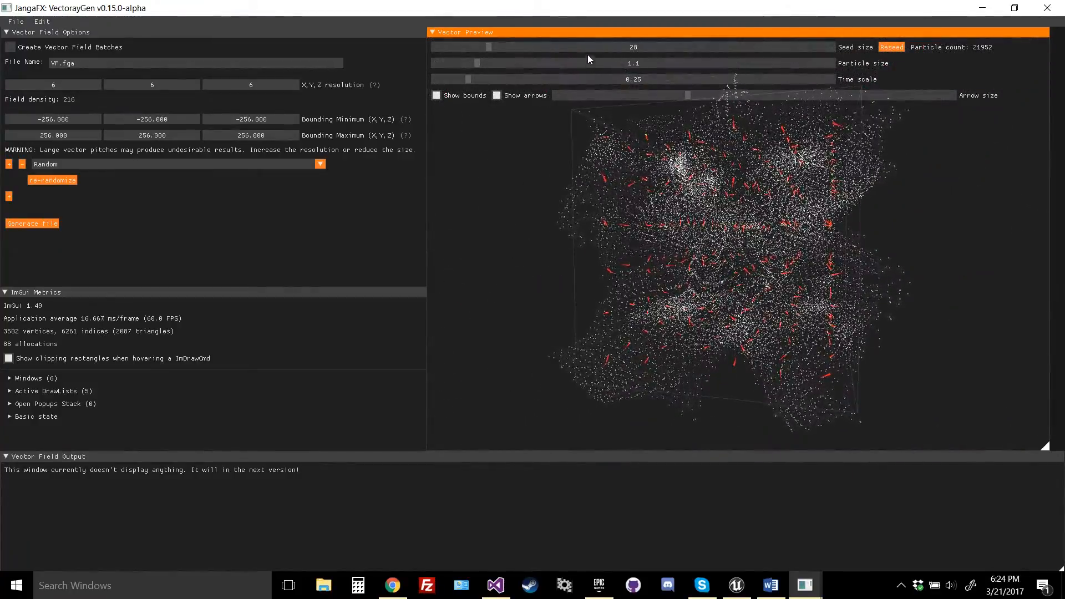
Set the preview's seed size to 60 and reseed the particles
{"action": "scroll", "coordinate": [658, 201], "scroll_direction": "down", "scroll_amount": 1}
{"action": "left_click", "coordinate": [554, 46]}
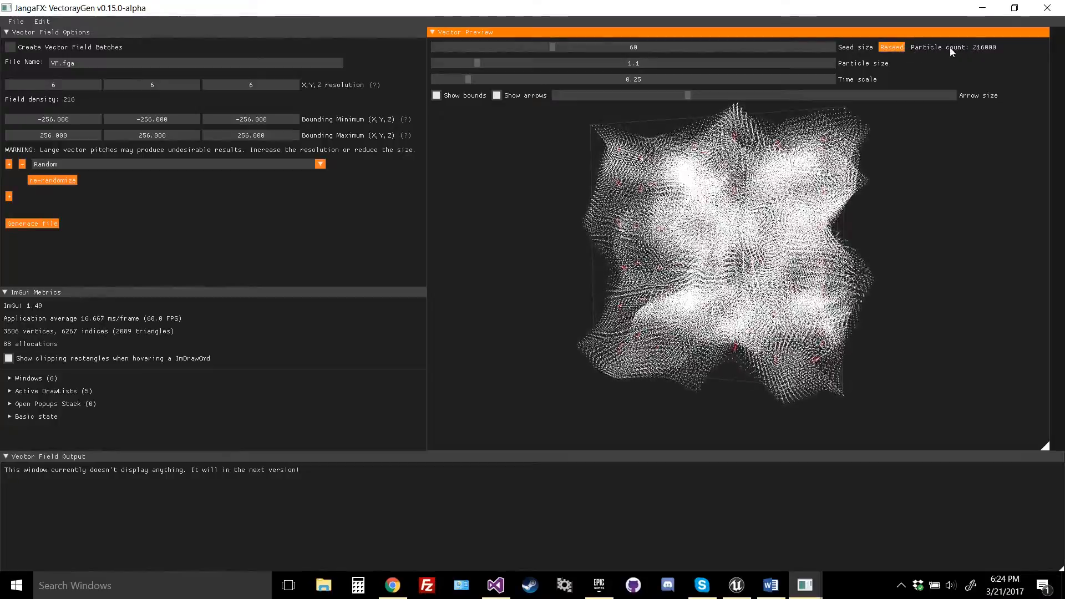
{"action": "left_click", "coordinate": [892, 47]}
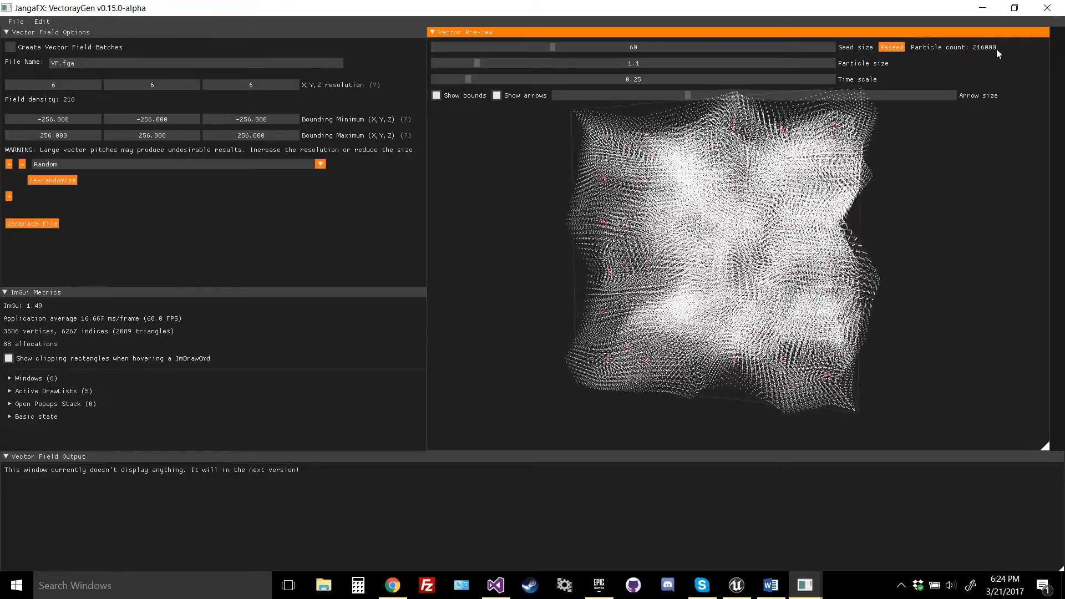
Try seed sizes of 26 and 79 to compare sparse and dense particles in the preview
{"action": "left_click", "coordinate": [626, 47]}
{"action": "left_click_drag", "start_coordinate": [564, 46], "coordinate": [485, 46]}
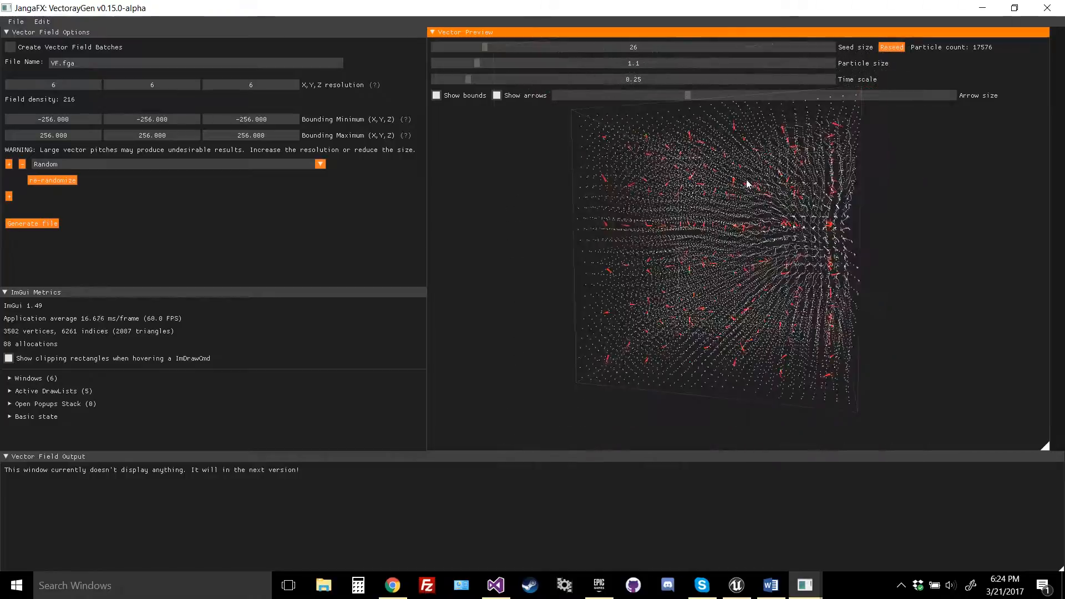
{"action": "left_click", "coordinate": [591, 44]}
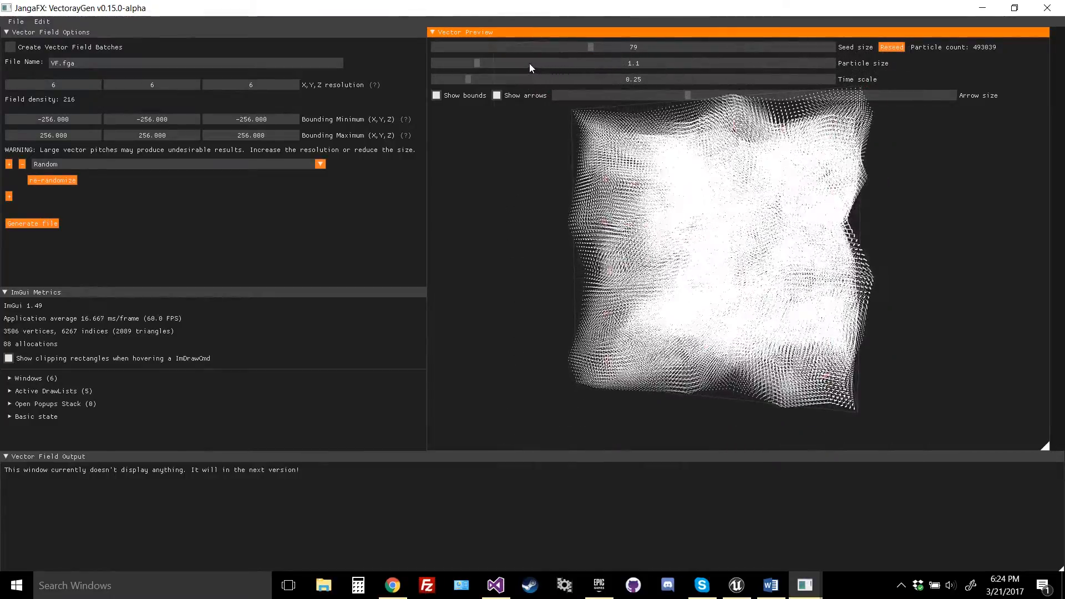
Set the preview's particle size to 2.9 and reduce the seed size to 32
{"action": "mouse_move", "coordinate": [529, 64]}
{"action": "left_mouse_down"}
{"action": "mouse_move", "coordinate": [607, 63]}
{"action": "mouse_move", "coordinate": [451, 59]}
{"action": "mouse_move", "coordinate": [515, 61]}
{"action": "left_mouse_up"}
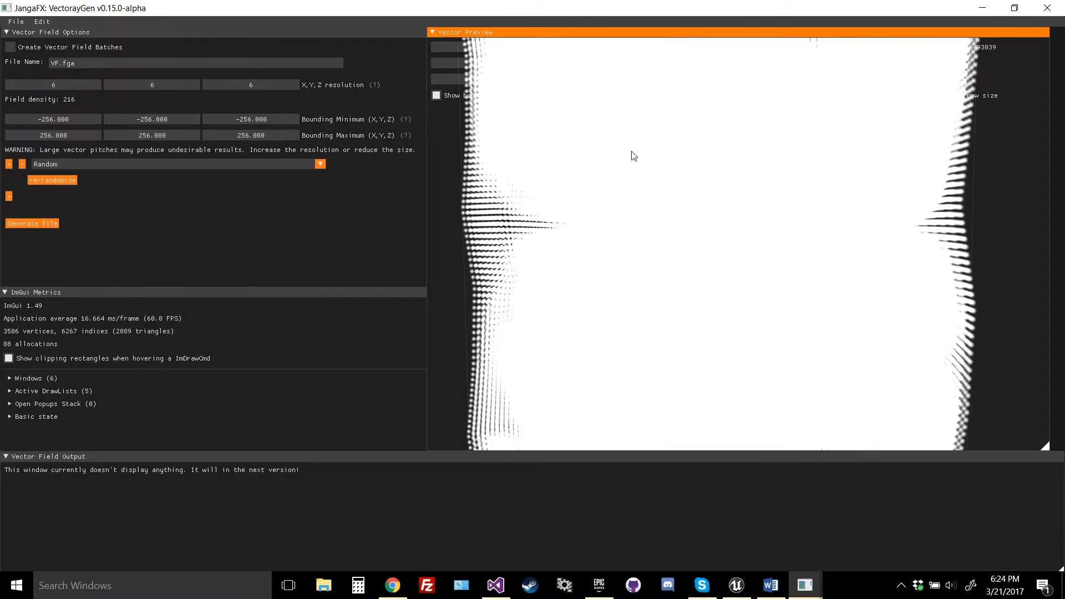
{"action": "left_click_drag", "start_coordinate": [559, 49], "coordinate": [497, 46]}
{"action": "scroll", "coordinate": [765, 206], "scroll_direction": "down", "scroll_amount": 3}
{"action": "left_click_drag", "start_coordinate": [798, 212], "coordinate": [745, 178]}
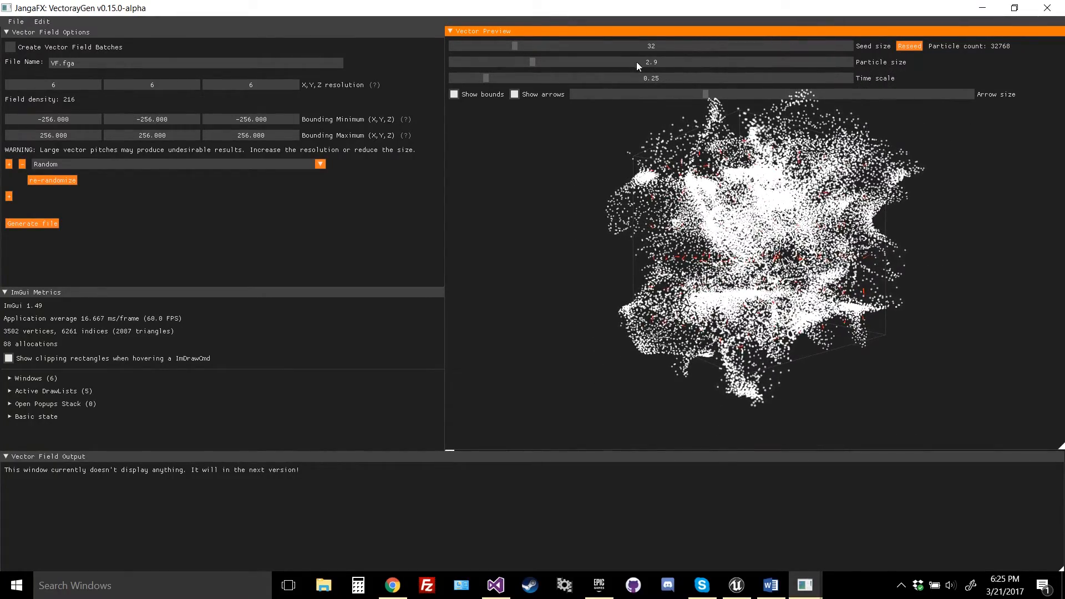
Set the seed size to 40 and try time scales of 0.87 and 4.42 before settling on 2.55
{"action": "left_click_drag", "start_coordinate": [560, 46], "coordinate": [530, 46]}
{"action": "left_click_drag", "start_coordinate": [579, 77], "coordinate": [685, 79]}
{"action": "left_click_drag", "start_coordinate": [615, 81], "coordinate": [534, 78]}
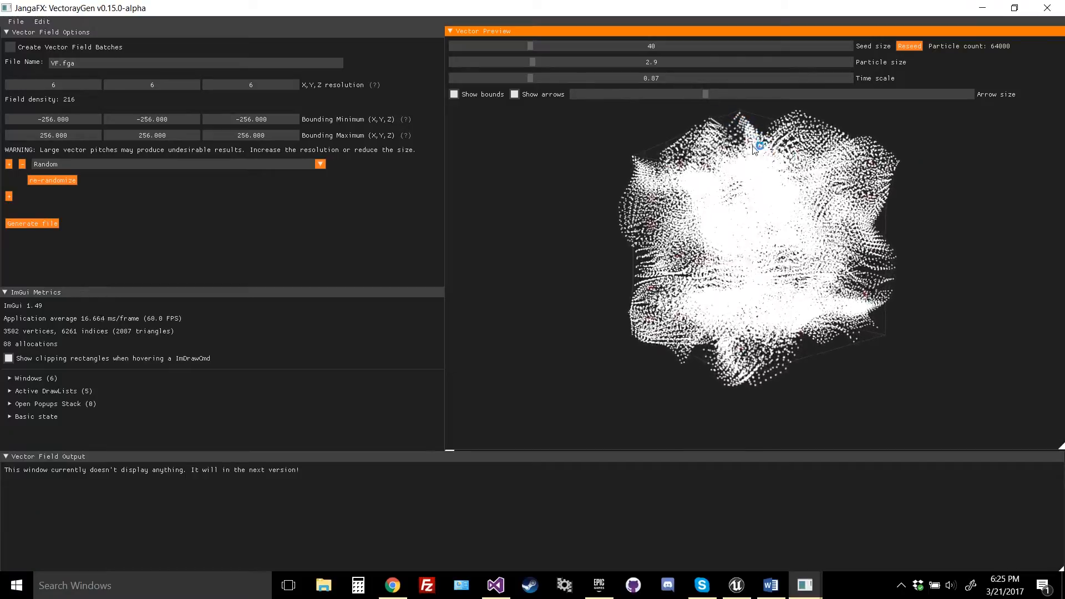
{"action": "left_click", "coordinate": [683, 79]}
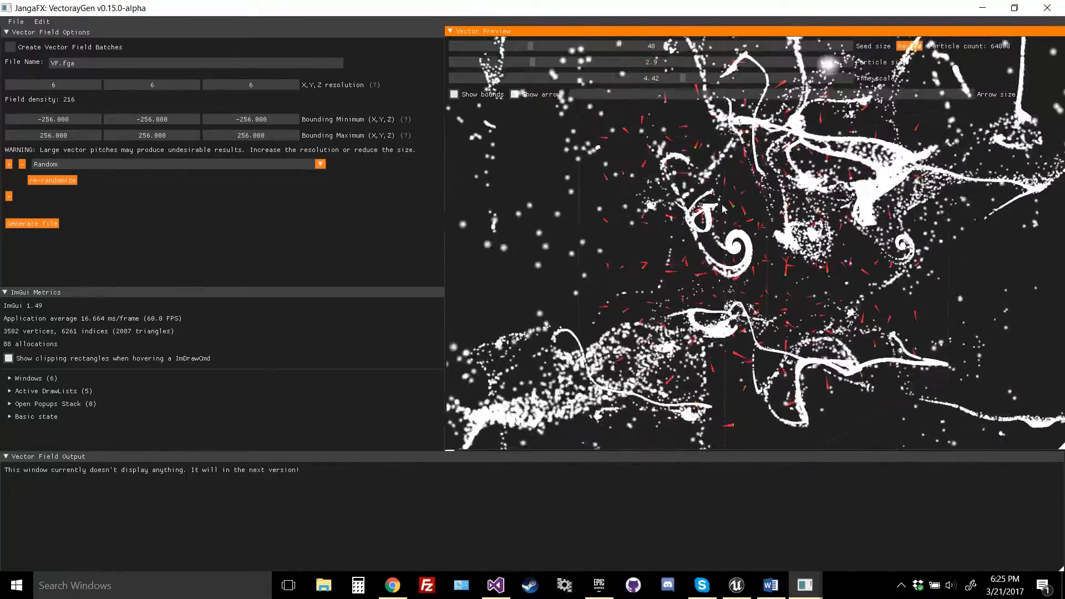
{"action": "left_click", "coordinate": [611, 77]}
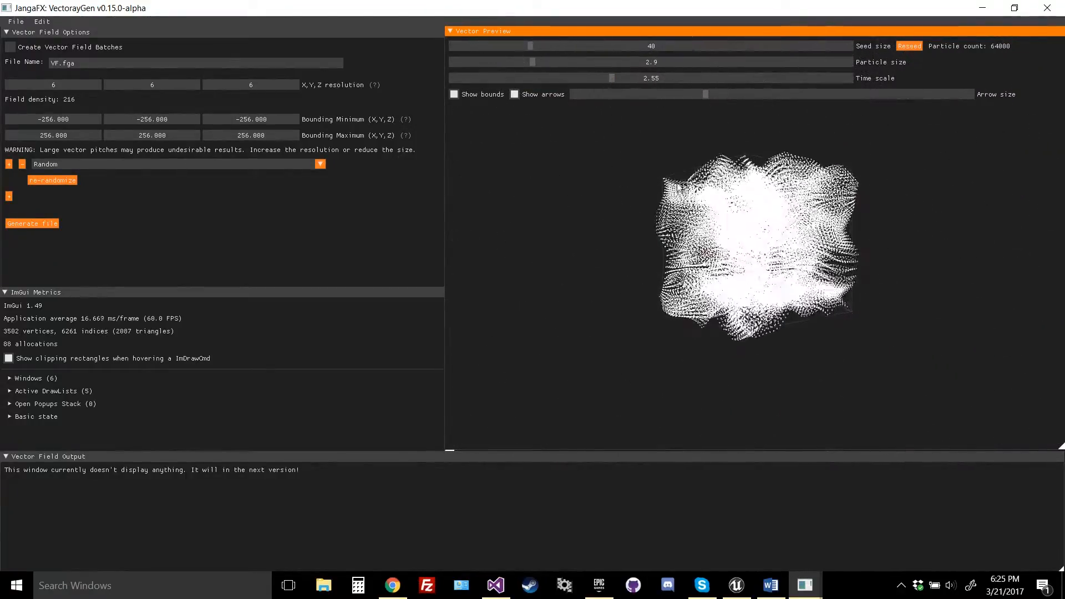
Reduce the preview's seed size to 8
{"action": "left_click_drag", "start_coordinate": [530, 45], "coordinate": [466, 47]}
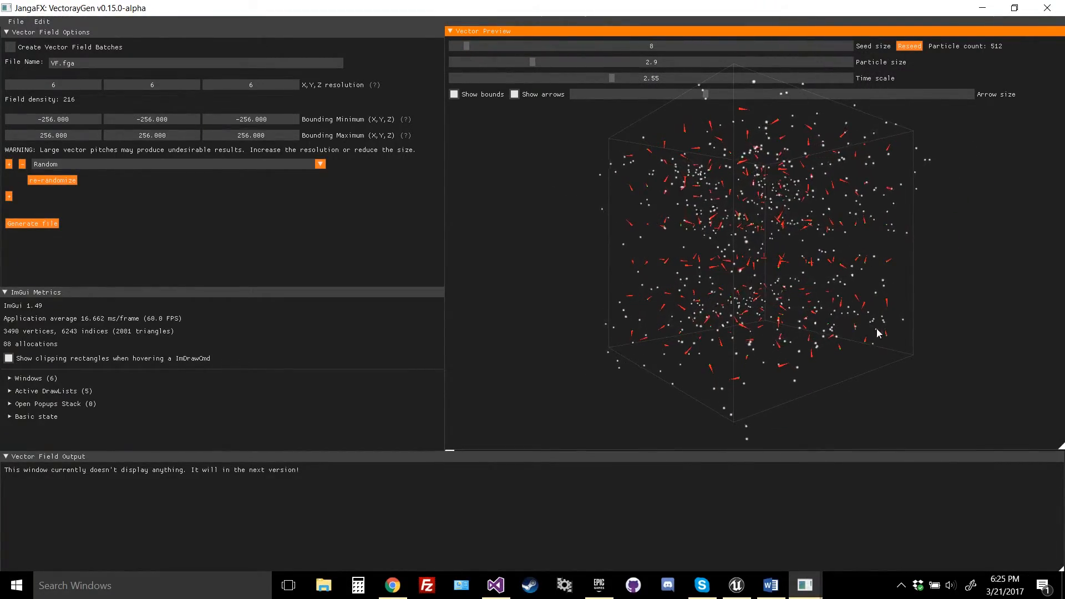
{"action": "scroll", "coordinate": [718, 103], "scroll_direction": "down", "scroll_amount": 2}
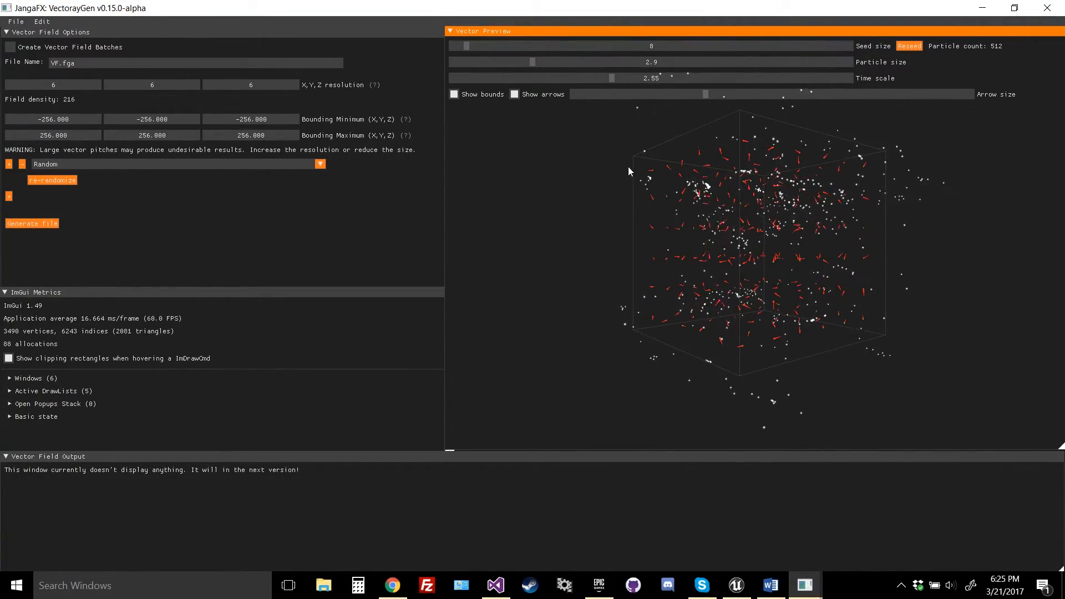
Toggle the display of the field's bounds and enlarge the arrows that show the vectors
{"action": "left_click", "coordinate": [453, 94]}
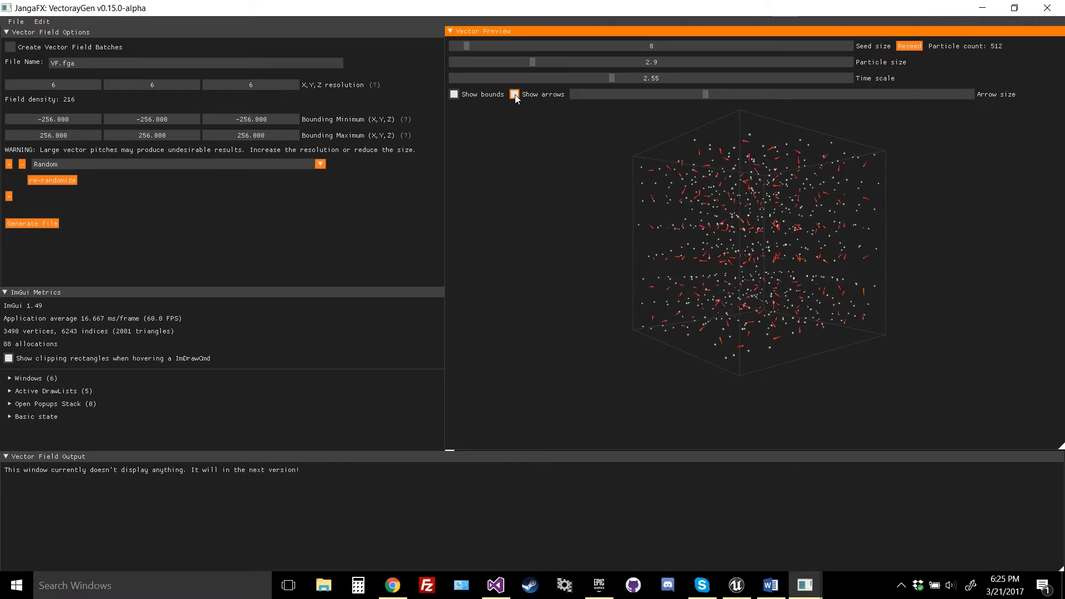
{"action": "left_click_drag", "start_coordinate": [792, 93], "coordinate": [837, 95]}
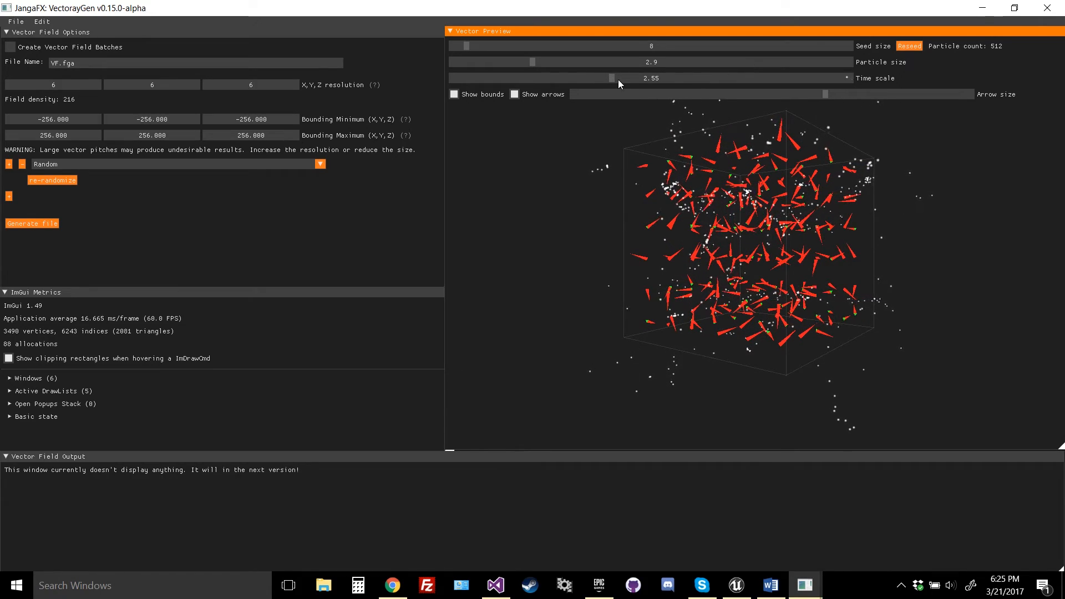
{"action": "mouse_move", "coordinate": [827, 94]}
{"action": "left_mouse_down"}
{"action": "mouse_move", "coordinate": [659, 97]}
{"action": "mouse_move", "coordinate": [825, 95]}
{"action": "left_mouse_up"}
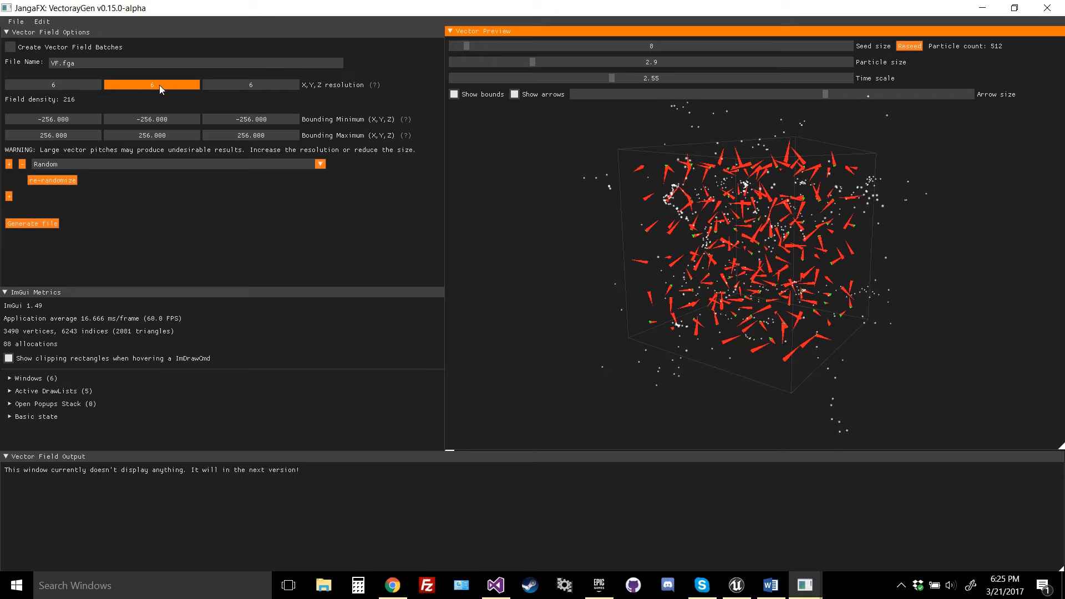
Set the vector field's X, Y and Z resolution to 20 each
{"action": "double_click", "coordinate": [68, 86]}
{"action": "type", "text": "20"}
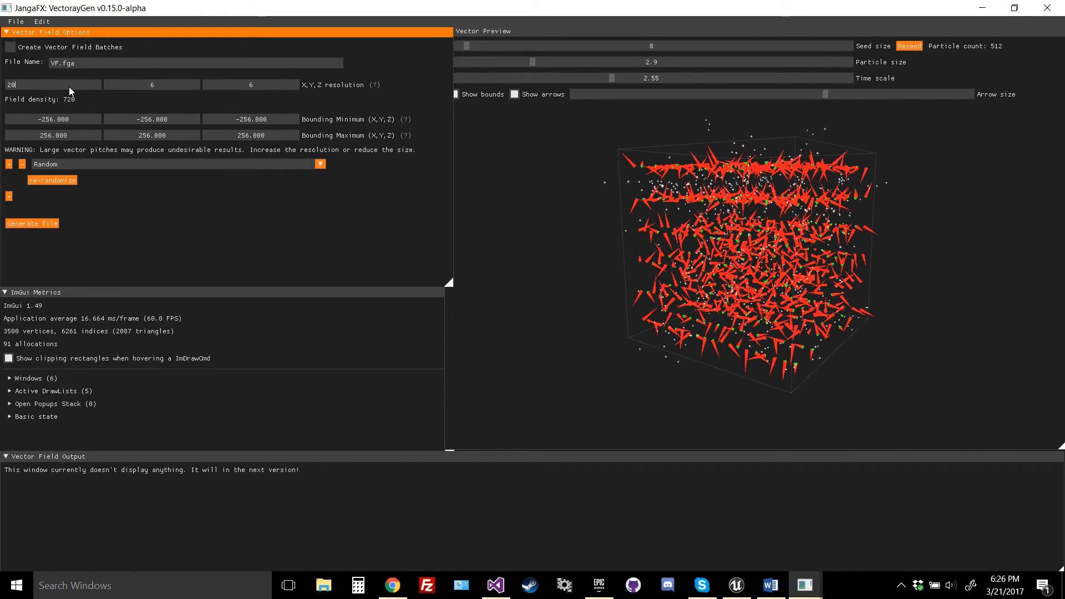
{"action": "double_click", "coordinate": [136, 86]}
{"action": "type", "text": "20"}
{"action": "double_click", "coordinate": [247, 85]}
{"action": "type", "text": "20"}
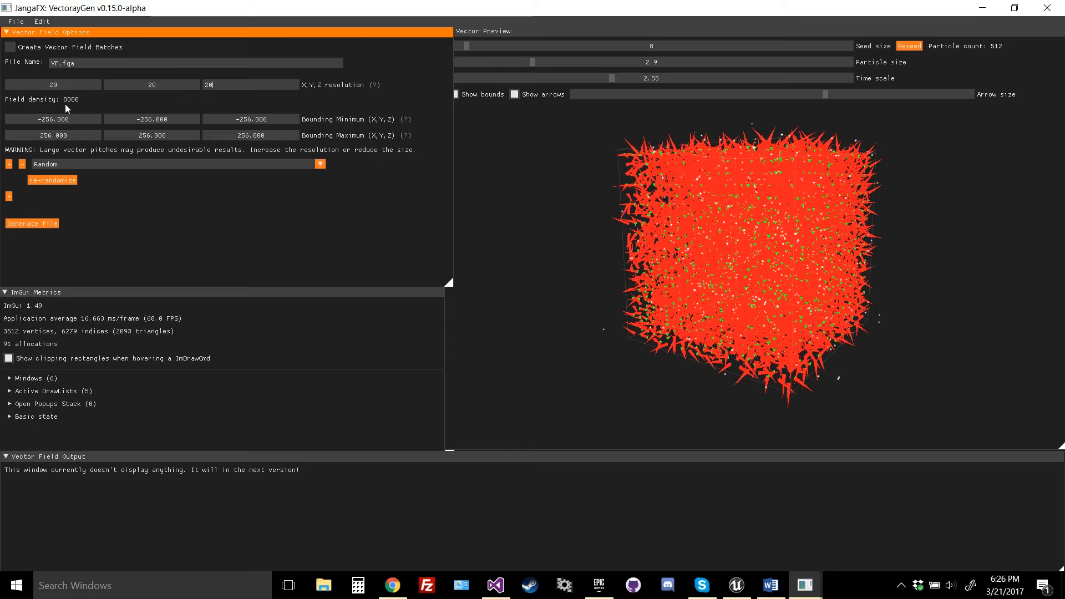
Inspect the denser arrows up close and raise the X, Y and Z resolution to 220 each
{"action": "scroll", "coordinate": [663, 286], "scroll_direction": "up", "scroll_amount": 5}
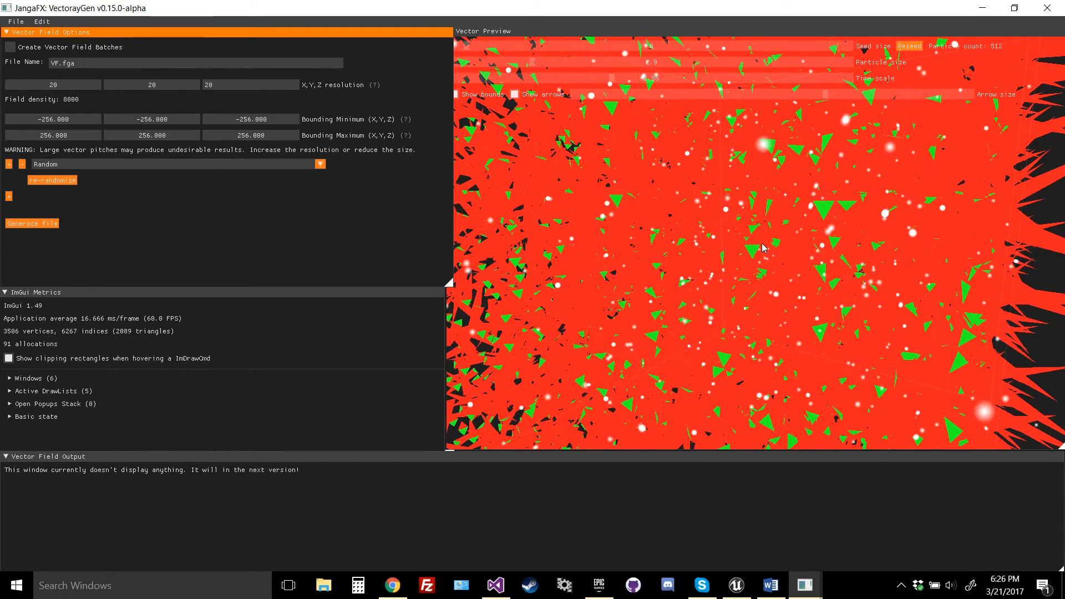
{"action": "scroll", "coordinate": [746, 241], "scroll_direction": "down", "scroll_amount": 7}
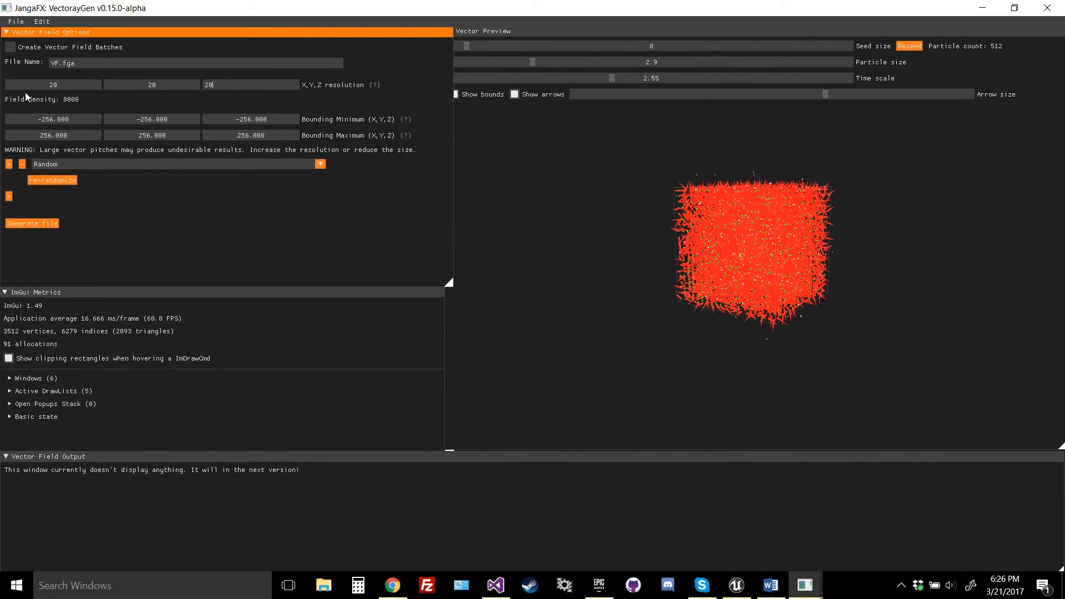
{"action": "type", "text": "220"}
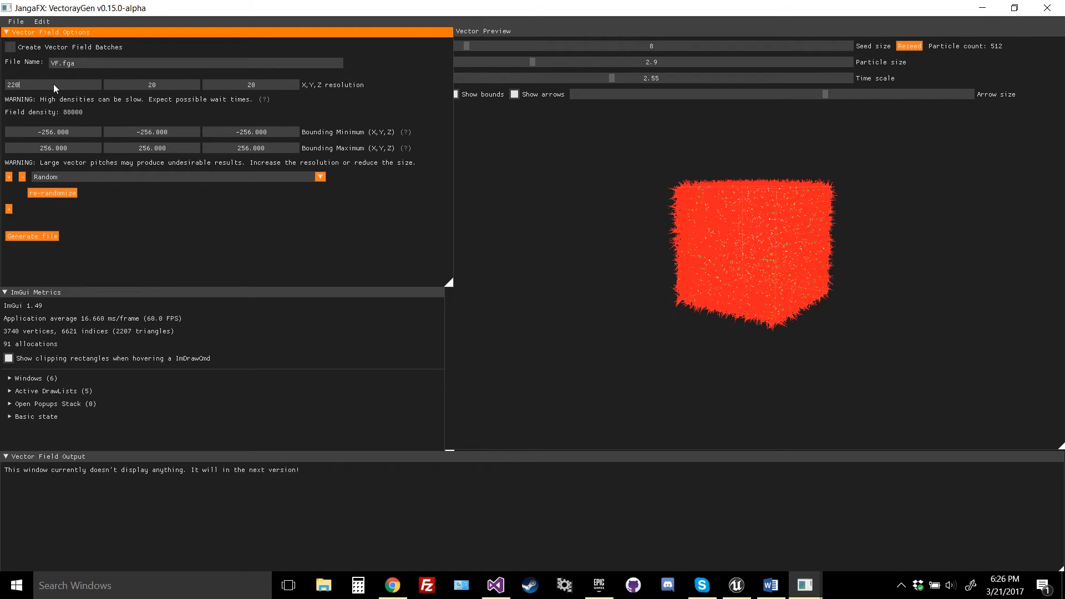
{"action": "type", "text": "220"}
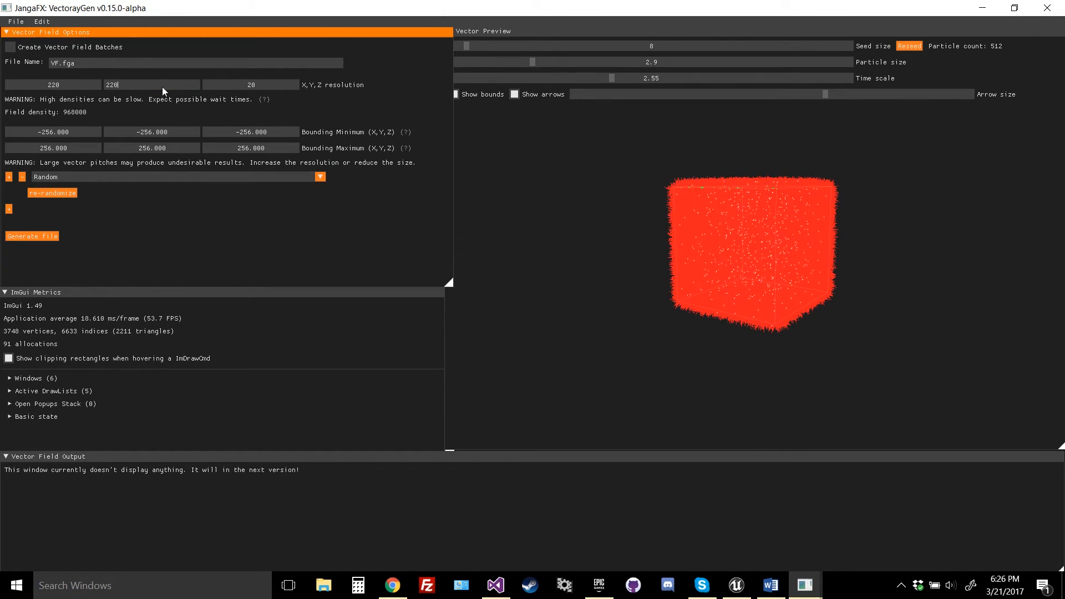
{"action": "double_click", "coordinate": [275, 83]}
{"action": "type", "text": "22"}
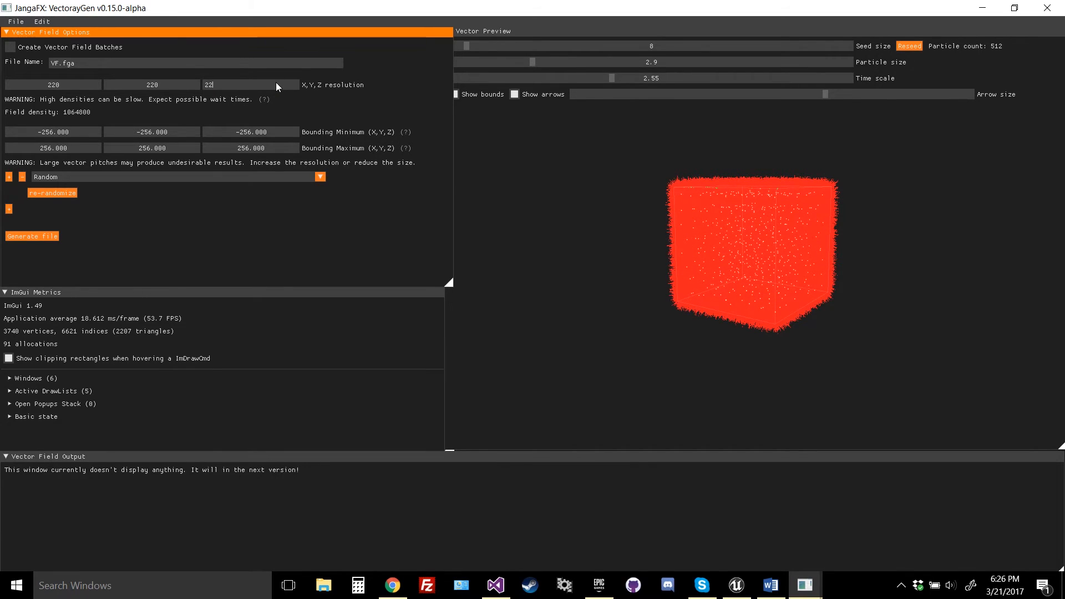
{"action": "type", "text": "0"}
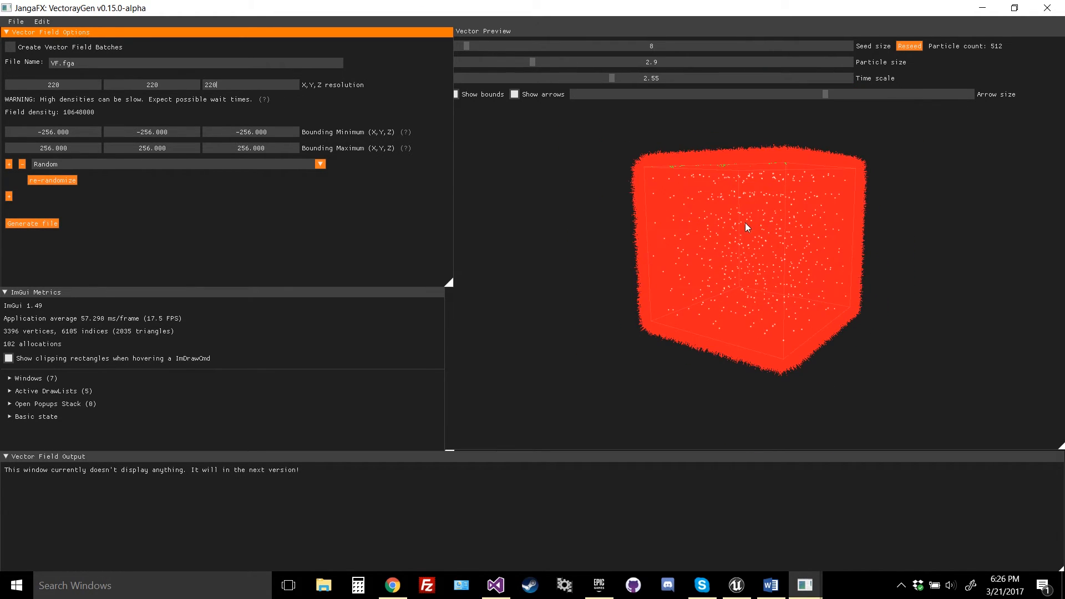
Return the X, Y and Z resolution of the vector field to 20 each
{"action": "double_click", "coordinate": [66, 85]}
{"action": "type", "text": "20"}
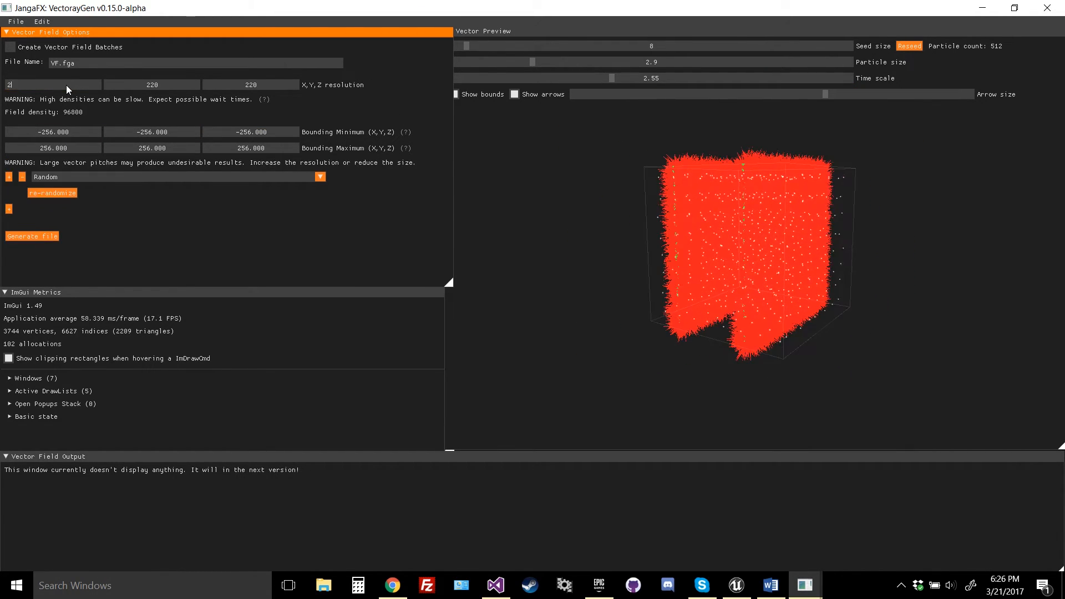
{"action": "double_click", "coordinate": [163, 82]}
{"action": "type", "text": "20"}
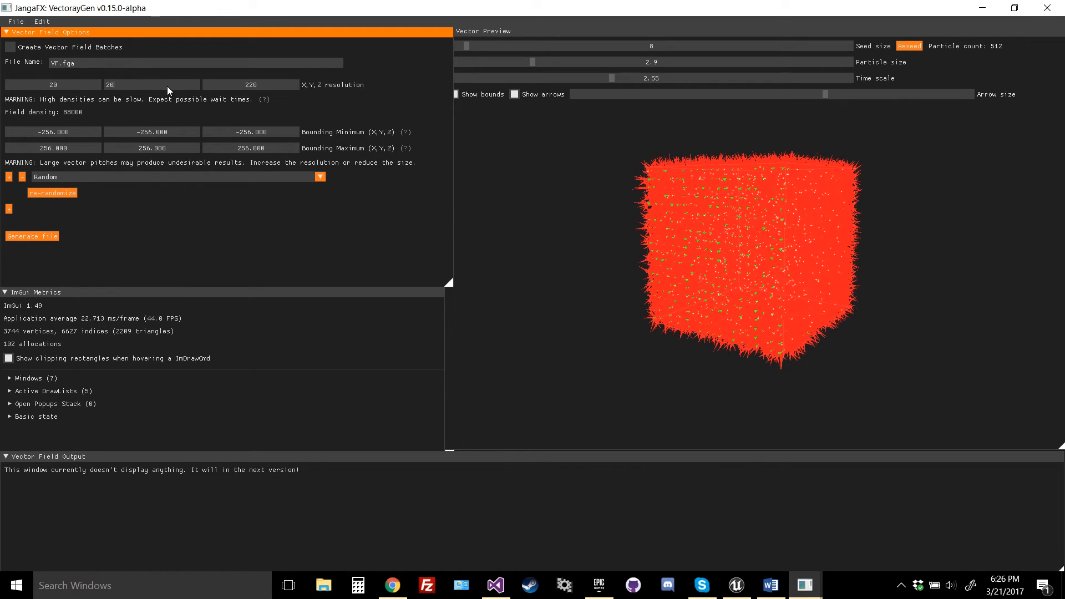
{"action": "double_click", "coordinate": [229, 84]}
{"action": "type", "text": "20"}
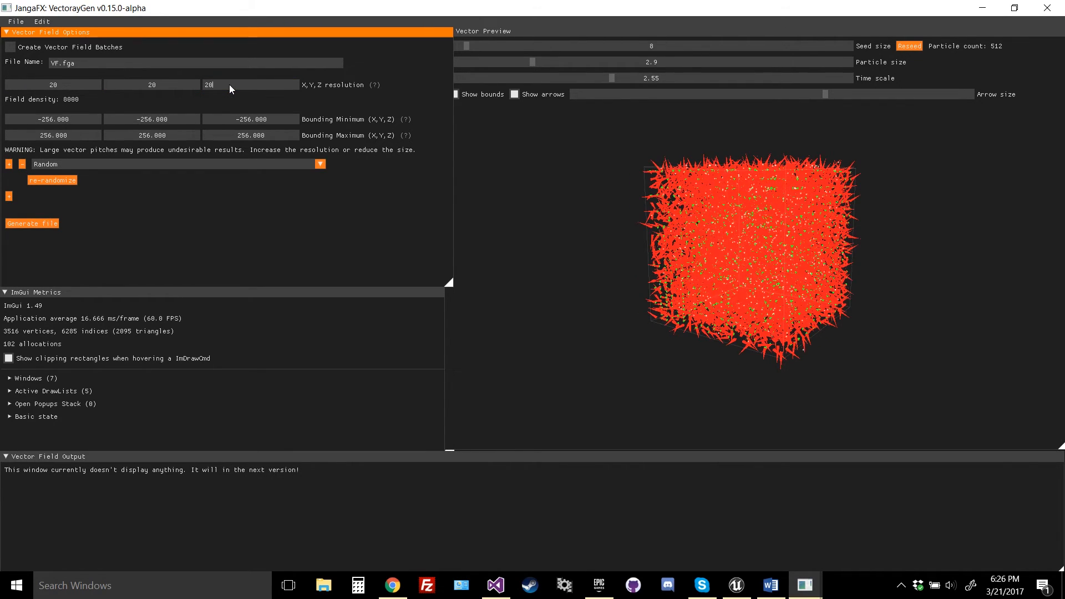
Set the bounding minimum of the vector field to -512 on the X, Y and Z axes
{"action": "scroll", "coordinate": [657, 207], "scroll_direction": "up", "scroll_amount": 5}
{"action": "scroll", "coordinate": [660, 208], "scroll_direction": "down", "scroll_amount": 4}
{"action": "left_click", "coordinate": [193, 190]}
{"action": "type", "text": "-512"}
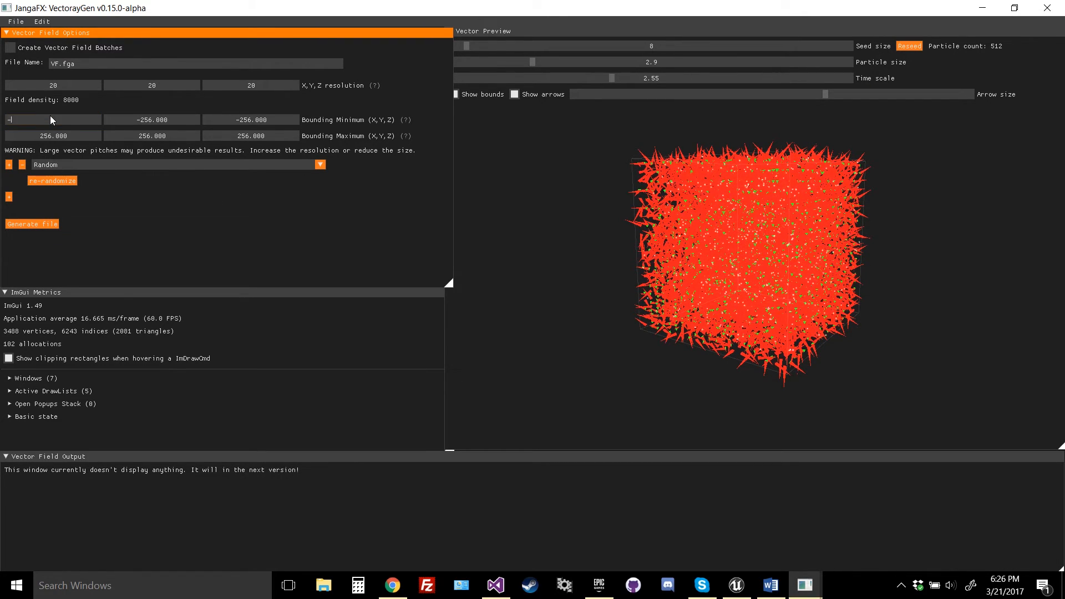
{"action": "double_click", "coordinate": [174, 119]}
{"action": "type", "text": "-512"}
{"action": "double_click", "coordinate": [292, 121]}
{"action": "type", "text": "-512"}
Set the bounding maximum of the vector field to 512 on the X, Y and Z axes
{"action": "double_click", "coordinate": [78, 134]}
{"action": "type", "text": "5123"}
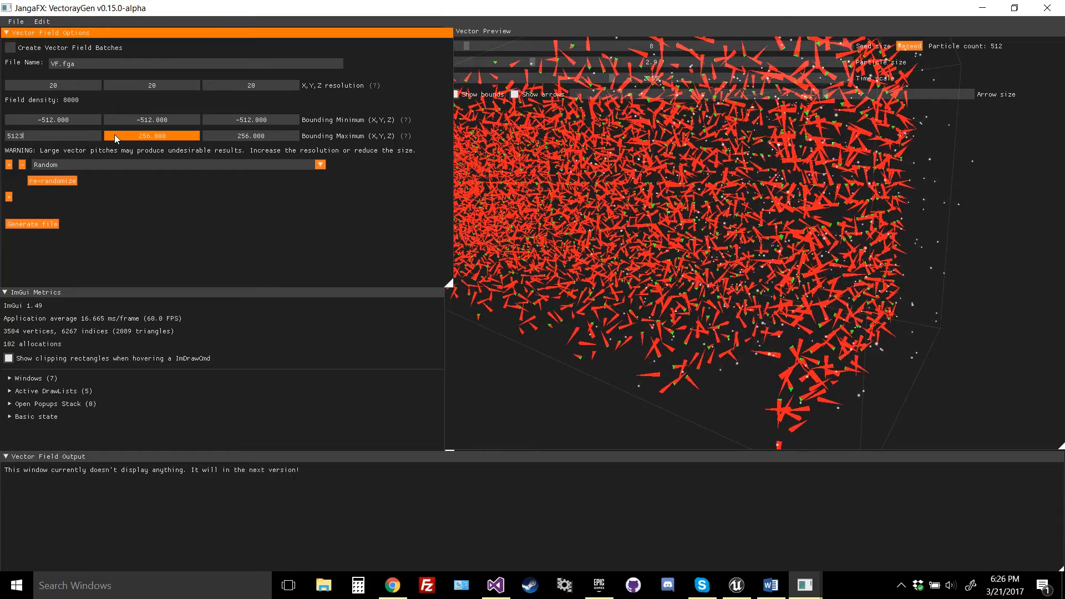
{"action": "key", "text": "BackSpace"}
{"action": "double_click", "coordinate": [153, 140]}
{"action": "type", "text": "512"}
{"action": "key", "text": "Tab"}
{"action": "type", "text": "515"}
{"action": "key", "text": "BackSpace"}
{"action": "type", "text": "2."}
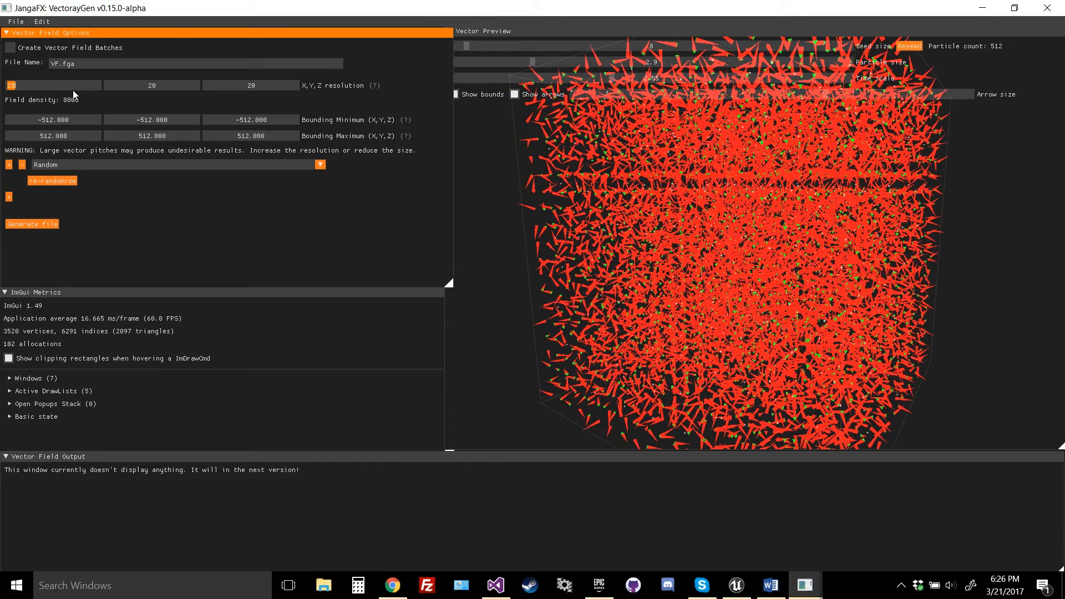
Reduce the X, Y and Z resolution of the vector field to 5 each
{"action": "type", "text": "5"}
{"action": "key", "text": "Tab"}
{"action": "type", "text": "5"}
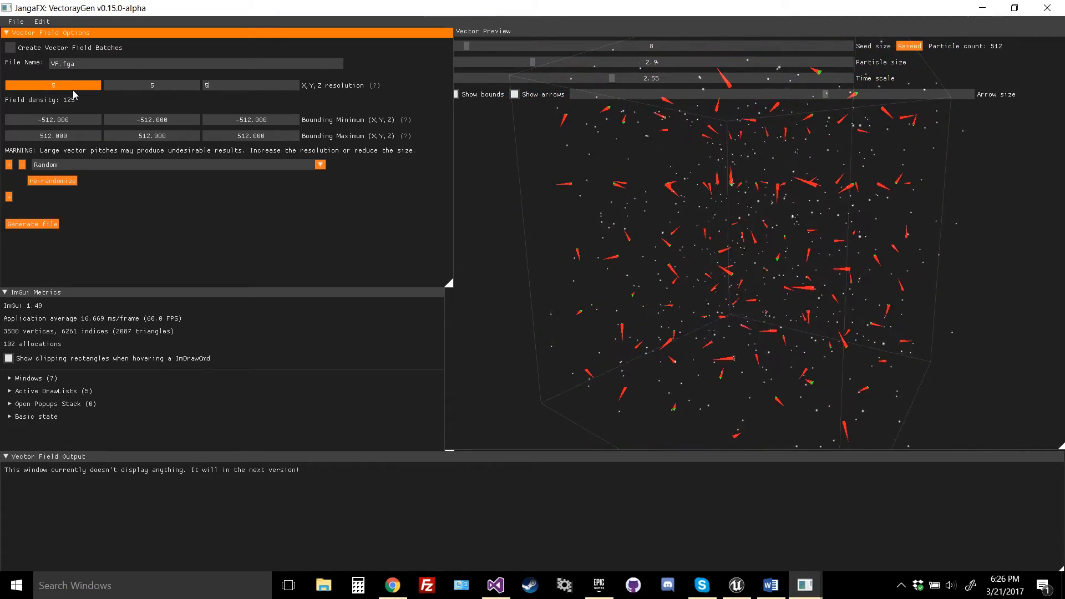
Raise the preview's seed size to 89, and bring it back down to 20
{"action": "left_click", "coordinate": [732, 180]}
{"action": "scroll", "coordinate": [724, 194], "scroll_direction": "up", "scroll_amount": 4}
{"action": "scroll", "coordinate": [724, 193], "scroll_direction": "down", "scroll_amount": 3}
{"action": "left_click", "coordinate": [629, 44]}
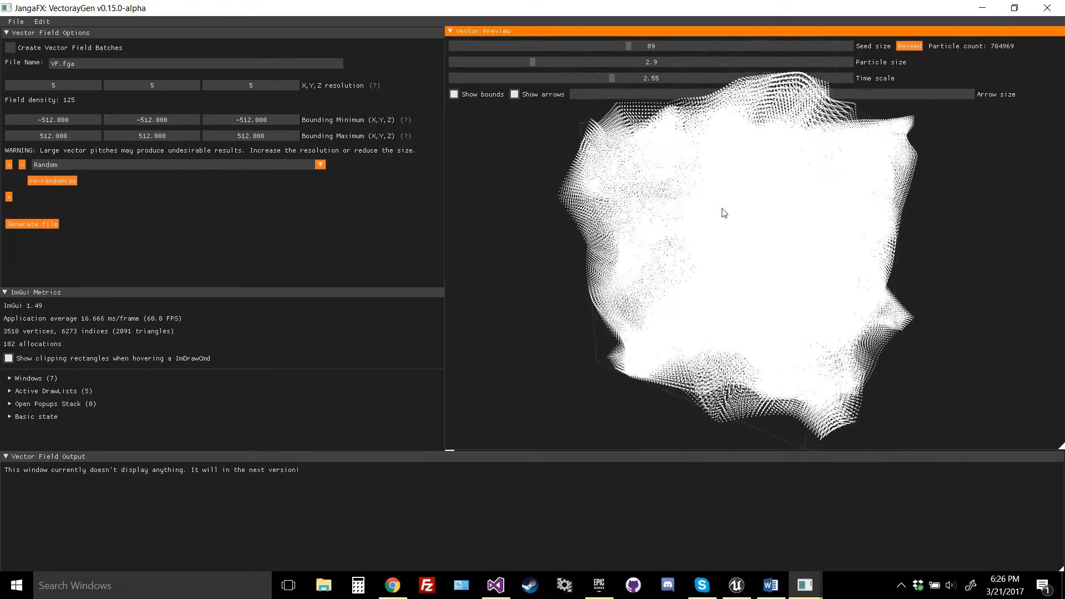
{"action": "left_click_drag", "start_coordinate": [555, 47], "coordinate": [490, 46]}
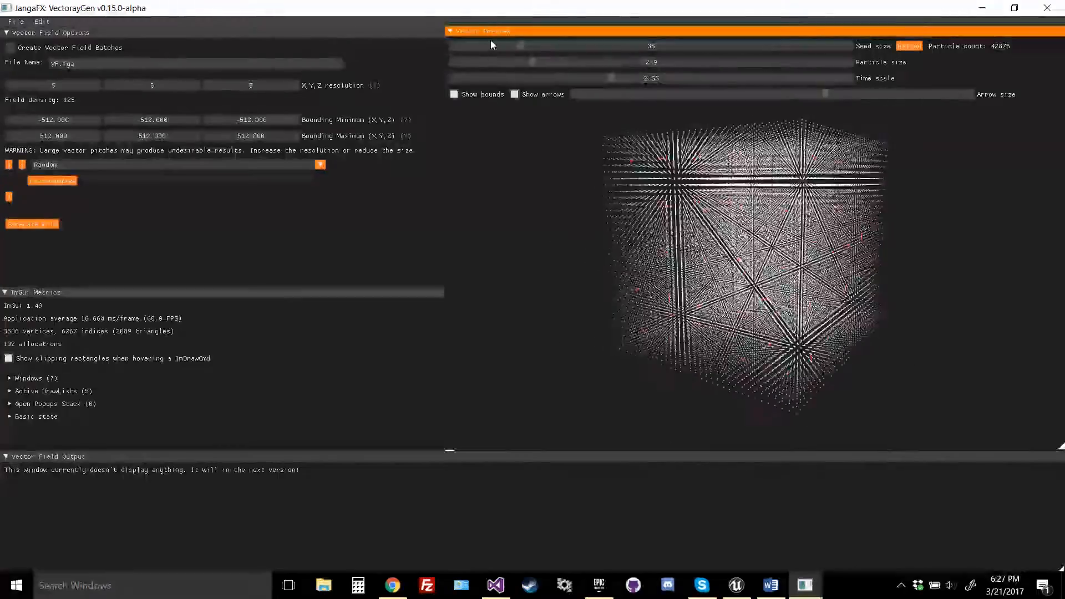
{"action": "scroll", "coordinate": [657, 239], "scroll_direction": "up", "scroll_amount": 5}
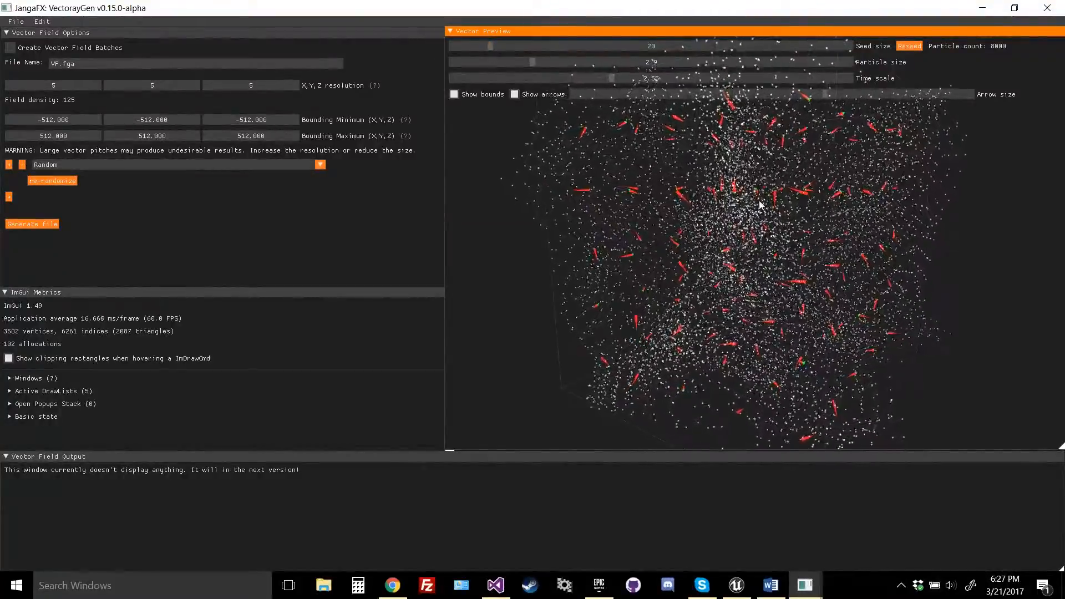
Re-randomize the vector field and change its type from Random to Sum
{"action": "left_click", "coordinate": [61, 182]}
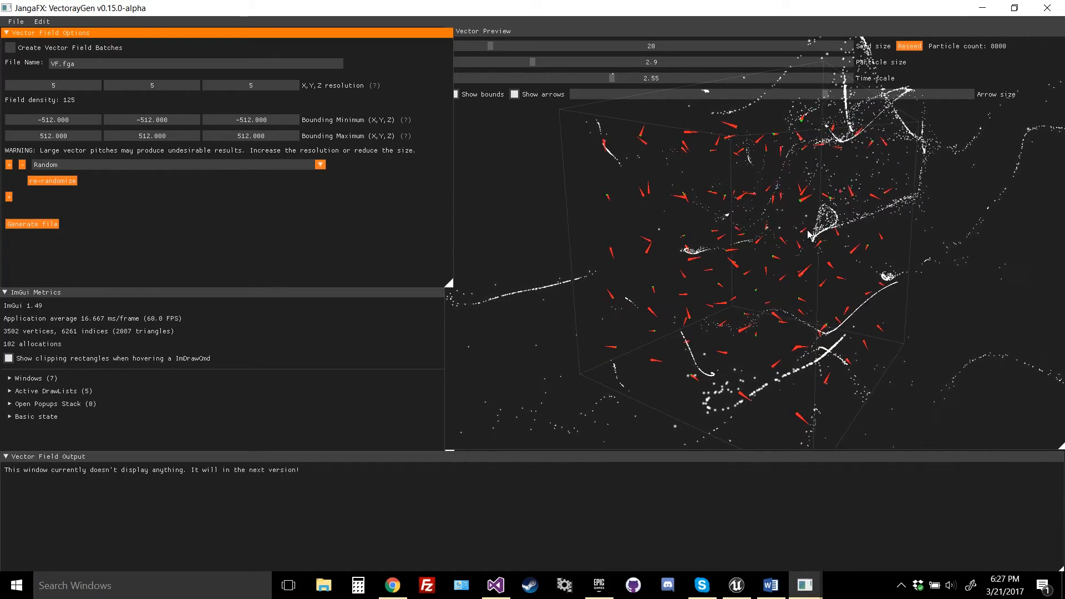
{"action": "left_click", "coordinate": [114, 164]}
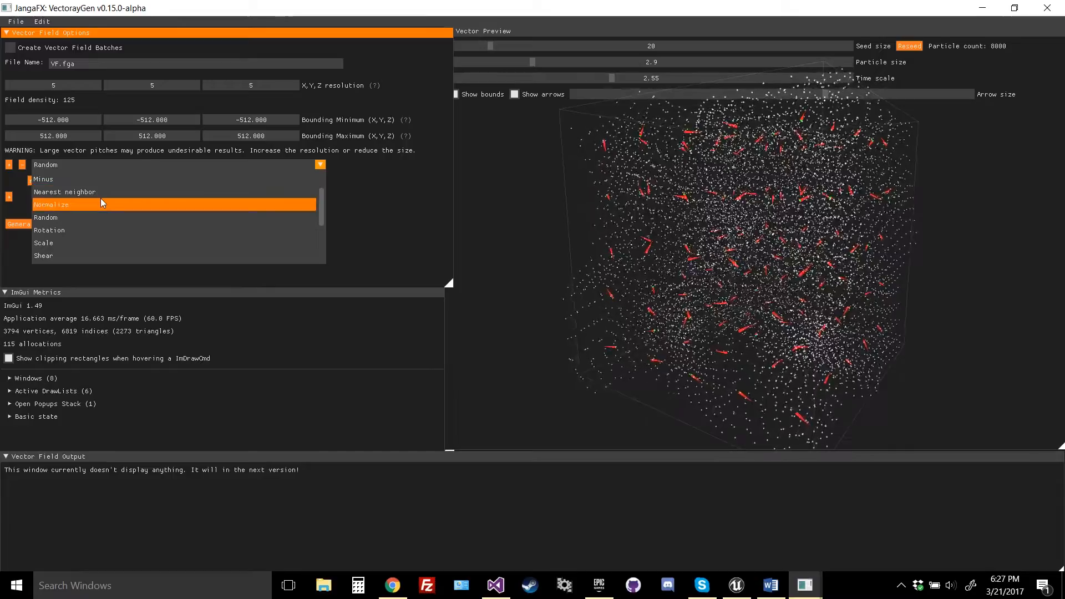
{"action": "scroll", "coordinate": [101, 216], "scroll_direction": "up", "scroll_amount": 2}
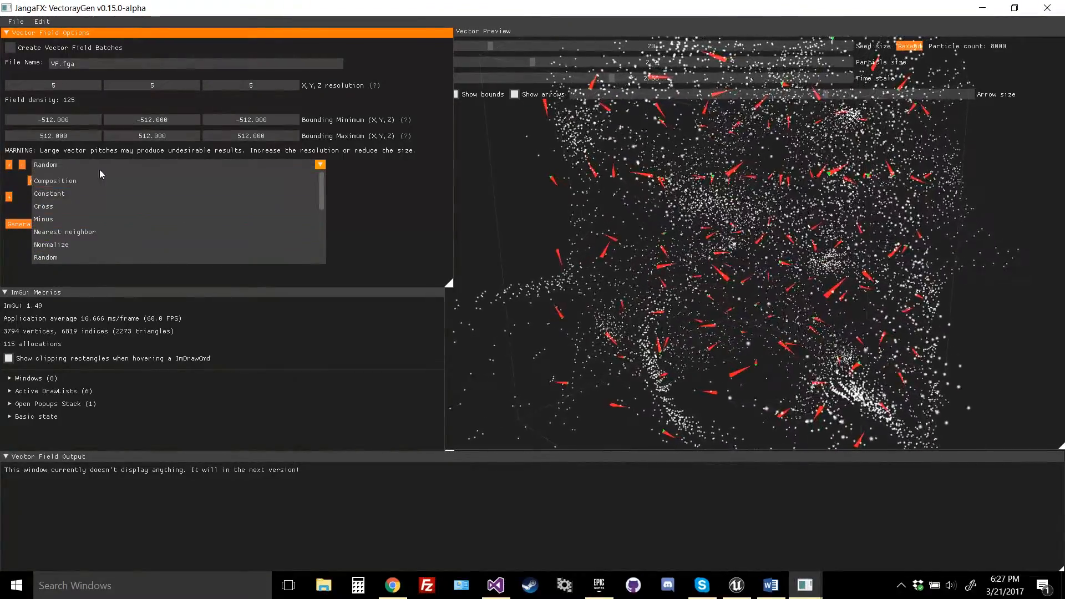
{"action": "scroll", "coordinate": [125, 223], "scroll_direction": "down", "scroll_amount": 4}
{"action": "scroll", "coordinate": [239, 214], "scroll_direction": "up", "scroll_amount": 2}
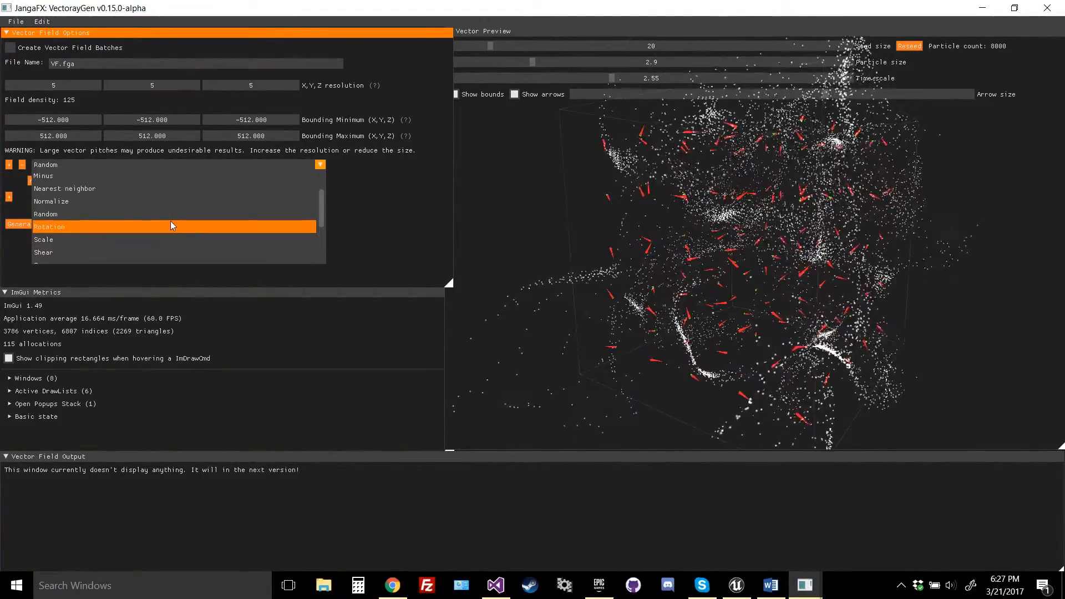
{"action": "scroll", "coordinate": [79, 229], "scroll_direction": "down", "scroll_amount": 3}
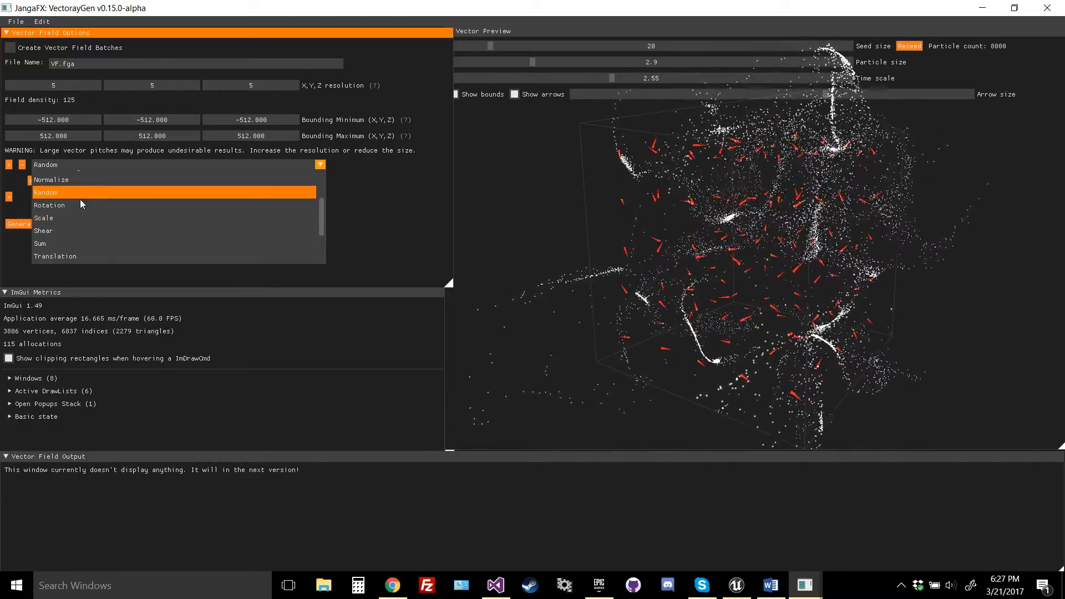
{"action": "left_click", "coordinate": [72, 243]}
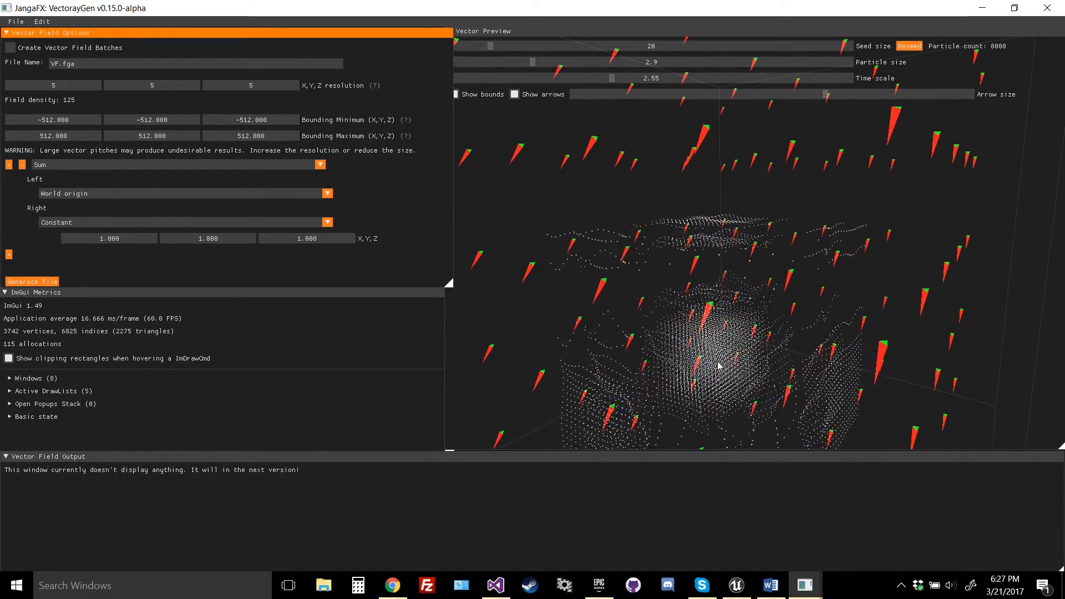
{"action": "left_click", "coordinate": [745, 285]}
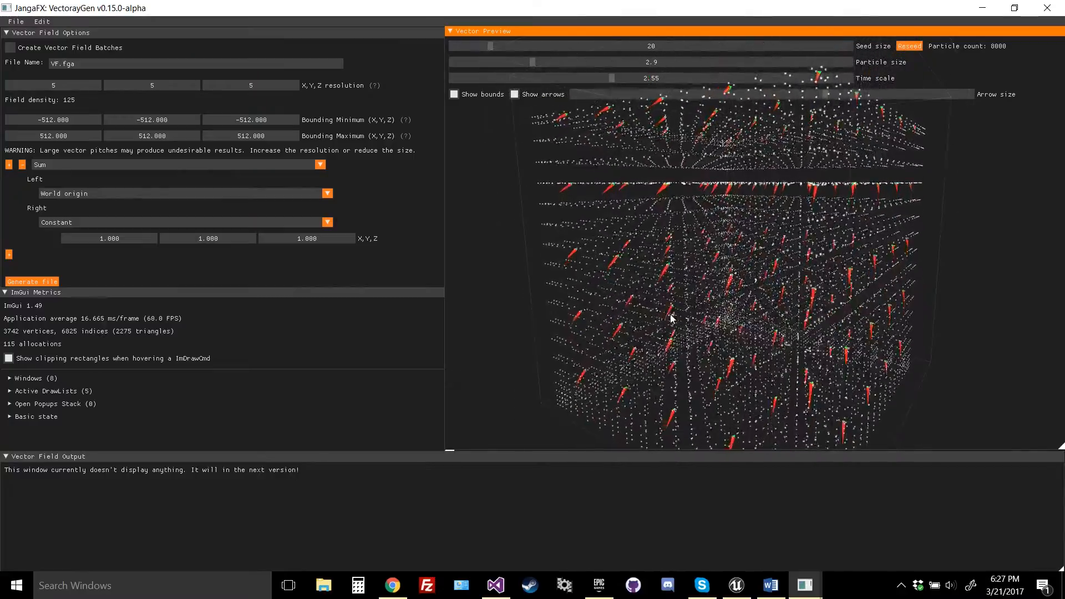
Set the left operand of the Sum to Rotation
{"action": "left_click", "coordinate": [79, 195]}
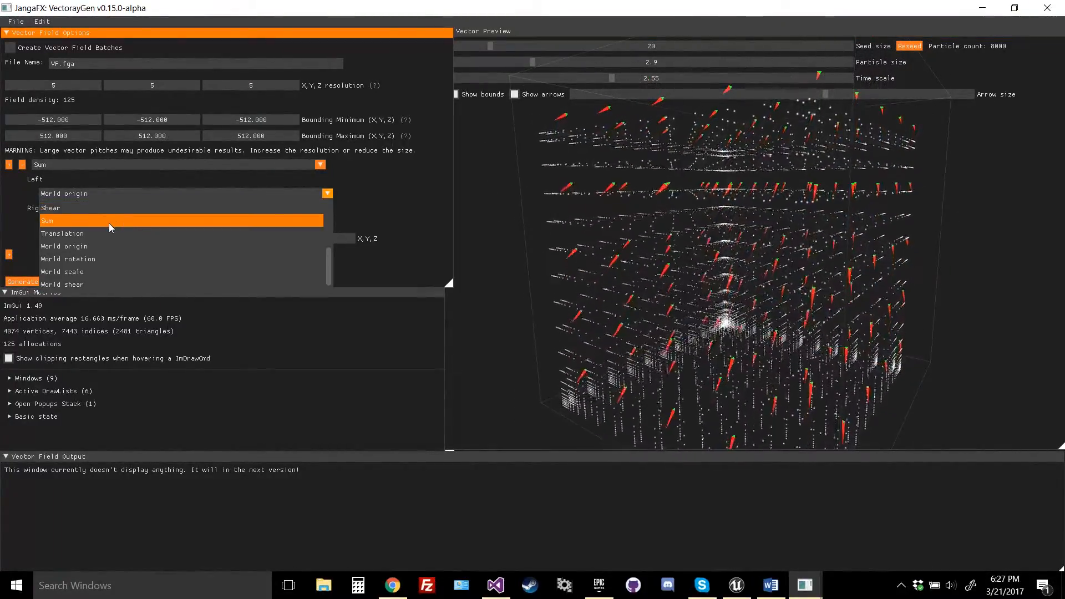
{"action": "scroll", "coordinate": [109, 229], "scroll_direction": "up", "scroll_amount": 3}
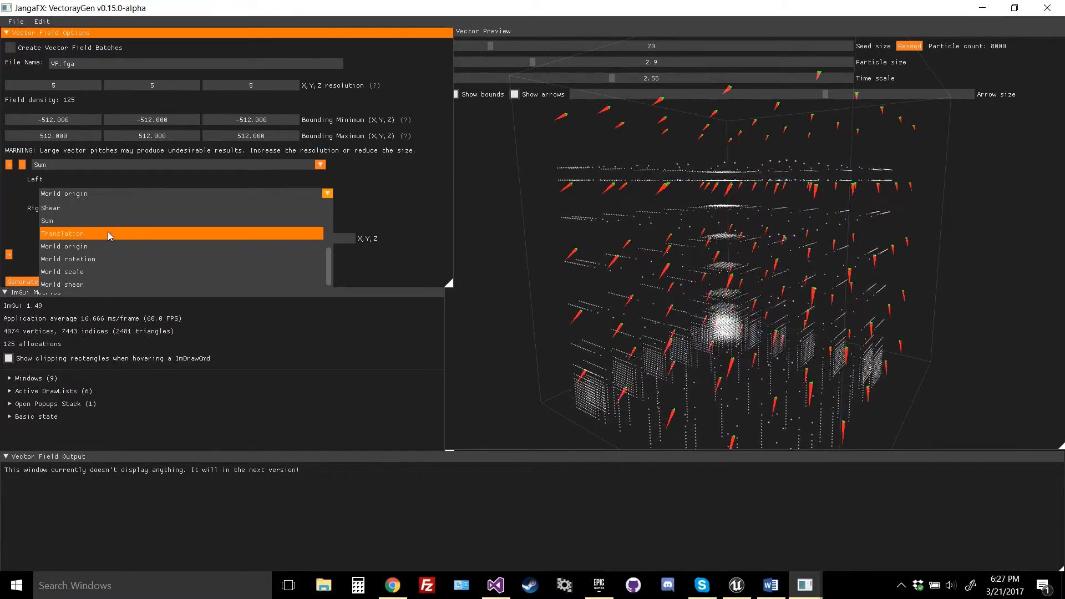
{"action": "scroll", "coordinate": [108, 239], "scroll_direction": "up", "scroll_amount": 2}
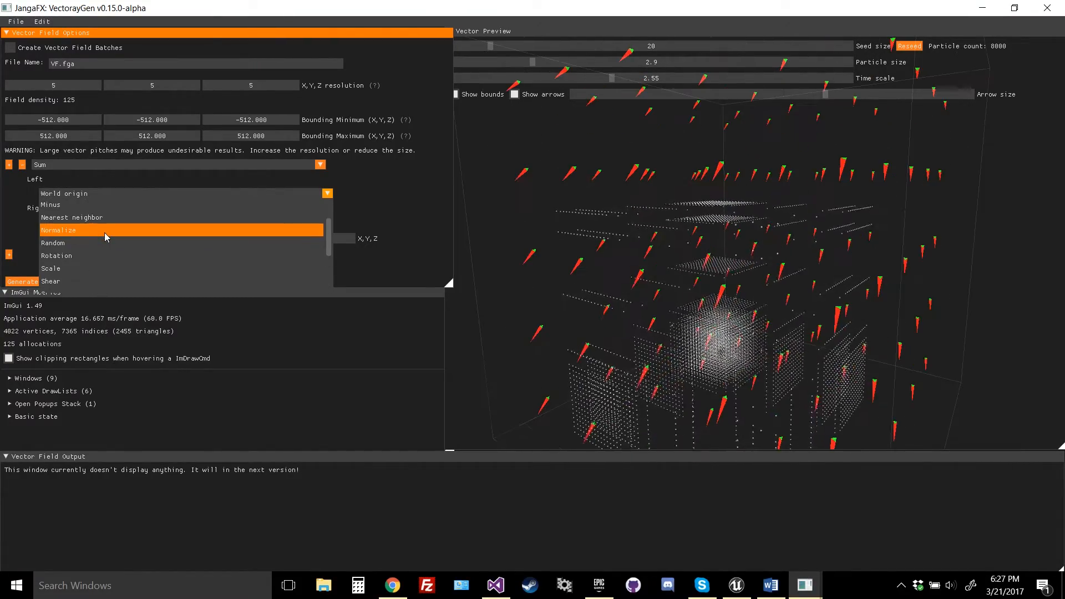
{"action": "left_click", "coordinate": [100, 257]}
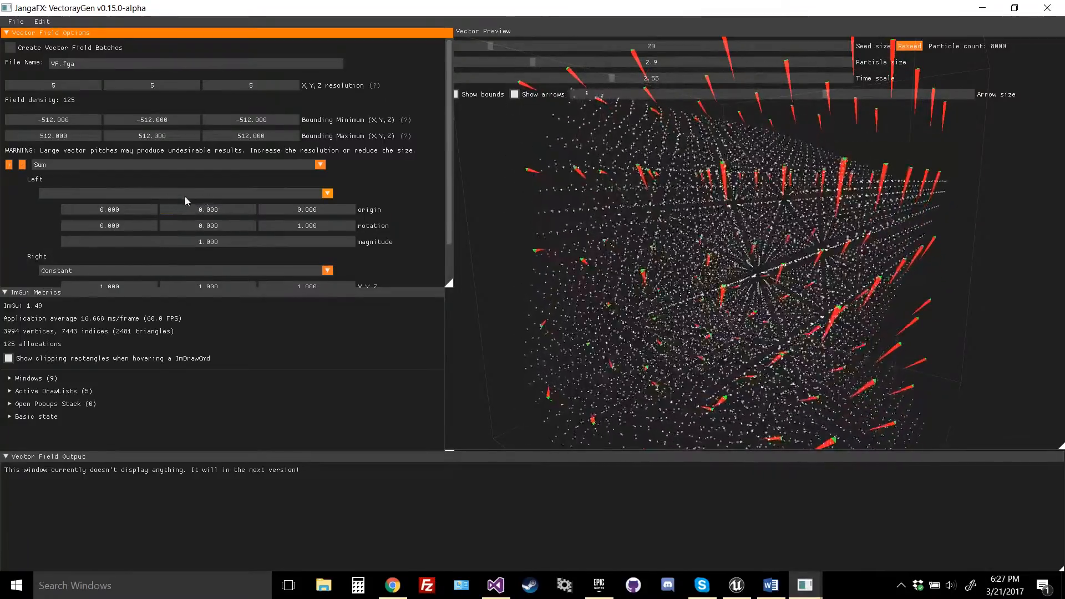
{"action": "scroll", "coordinate": [173, 195], "scroll_direction": "down", "scroll_amount": 3}
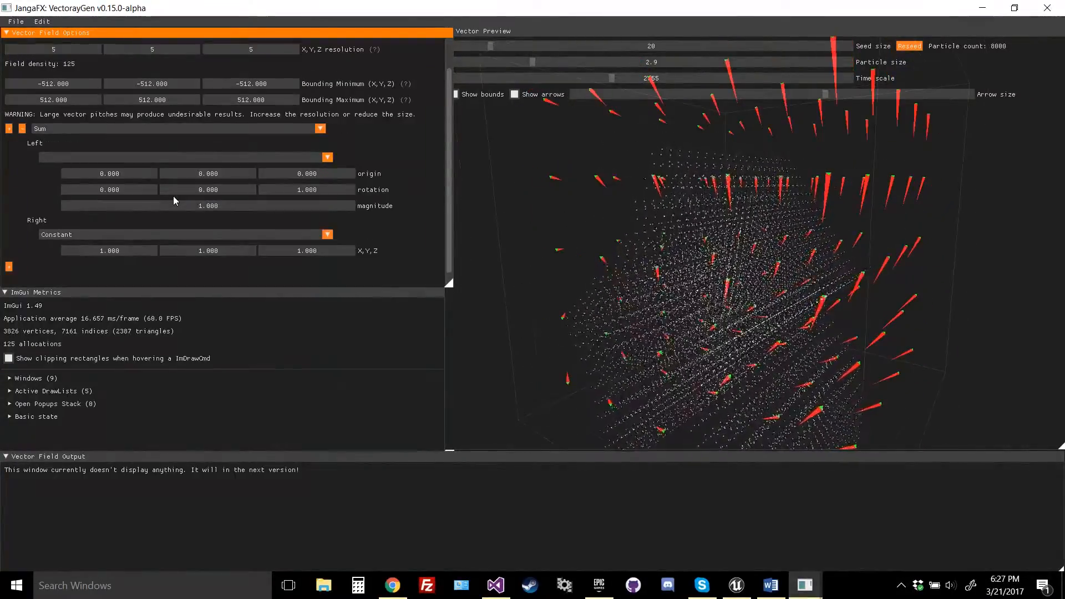
{"action": "scroll", "coordinate": [152, 179], "scroll_direction": "up", "scroll_amount": 2}
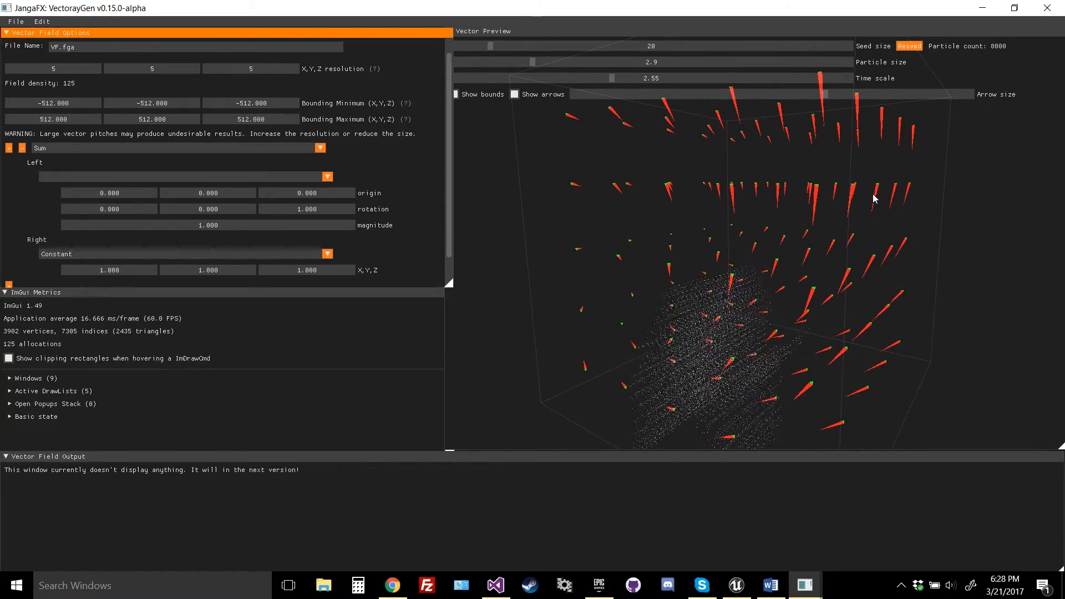
Set the right operand of the Sum to Minus
{"action": "left_click_drag", "start_coordinate": [805, 258], "coordinate": [784, 253]}
{"action": "scroll", "coordinate": [783, 248], "scroll_direction": "down", "scroll_amount": 2}
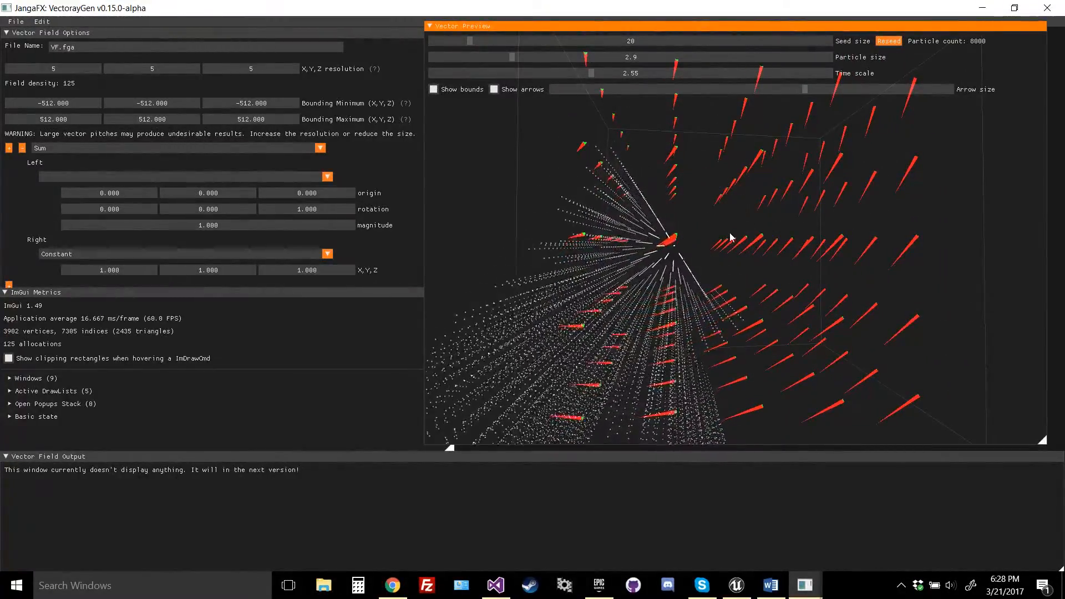
{"action": "scroll", "coordinate": [722, 238], "scroll_direction": "down", "scroll_amount": 5}
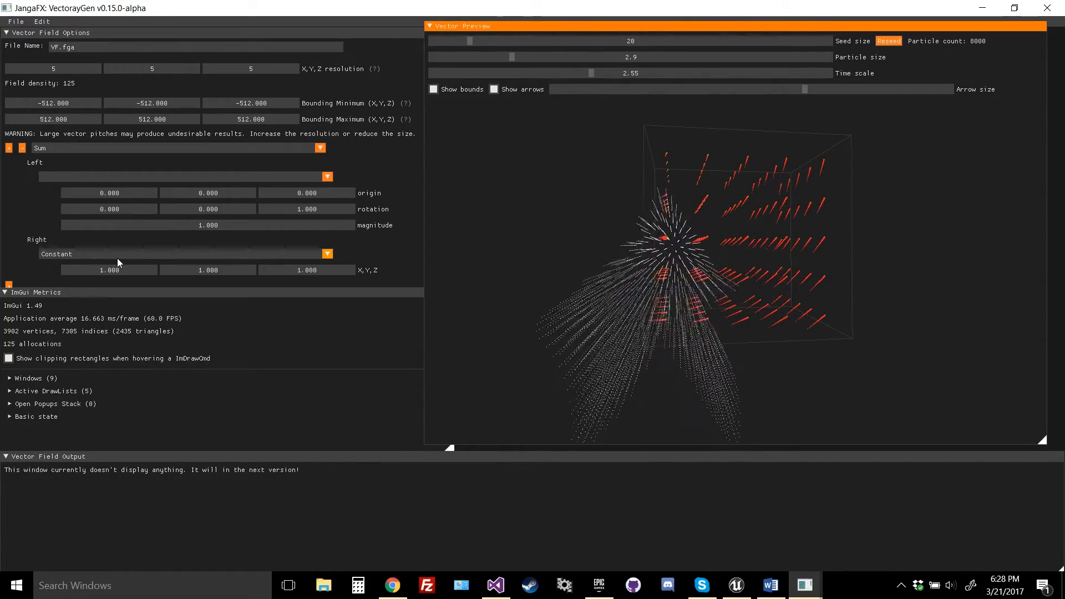
{"action": "left_click", "coordinate": [194, 255]}
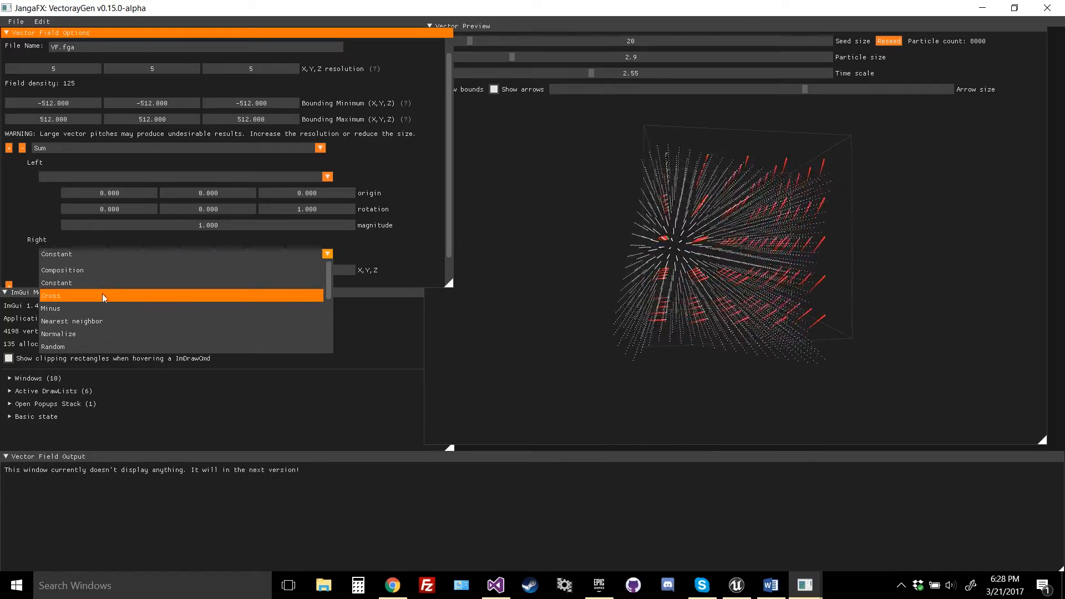
{"action": "left_click", "coordinate": [94, 308]}
Increase the preview's time scale to 4.64 and inspect the particle motion from several angles
{"action": "scroll", "coordinate": [779, 245], "scroll_direction": "up", "scroll_amount": 3}
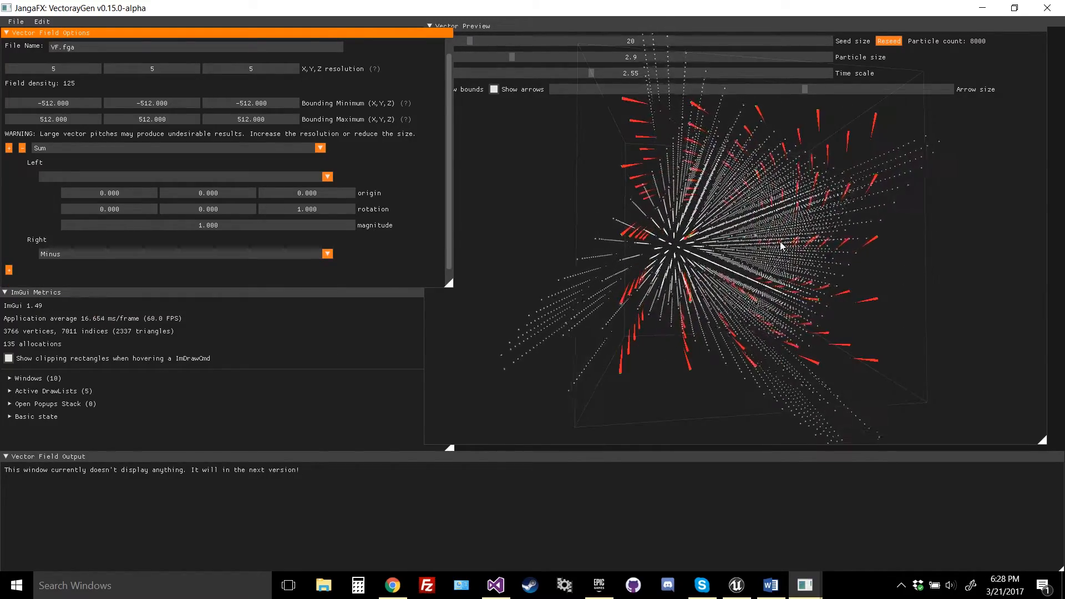
{"action": "scroll", "coordinate": [799, 219], "scroll_direction": "up", "scroll_amount": 4}
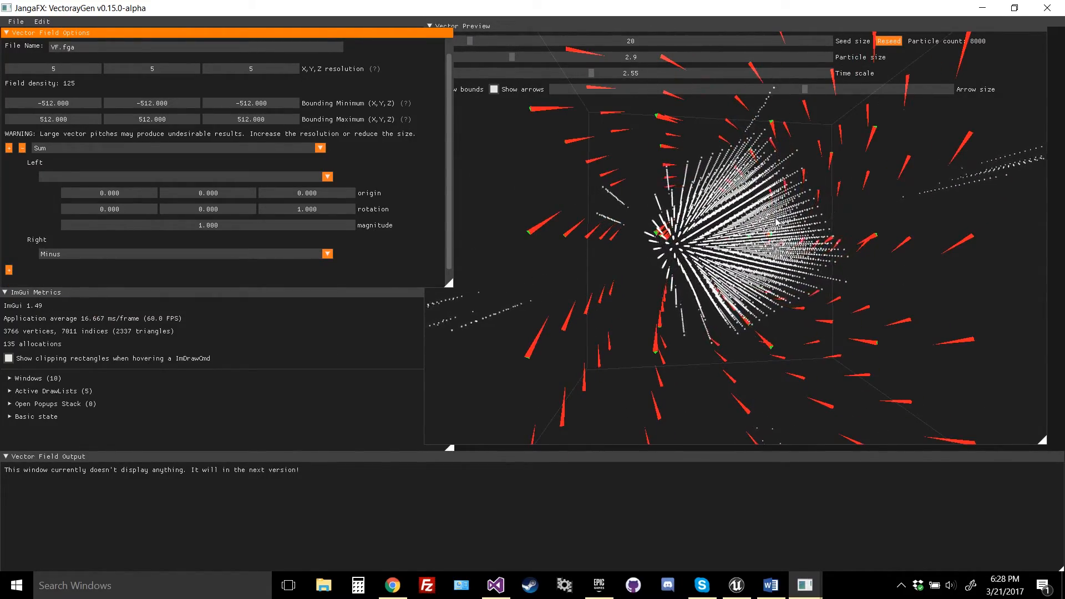
{"action": "scroll", "coordinate": [753, 220], "scroll_direction": "down", "scroll_amount": 3}
{"action": "scroll", "coordinate": [751, 218], "scroll_direction": "up", "scroll_amount": 5}
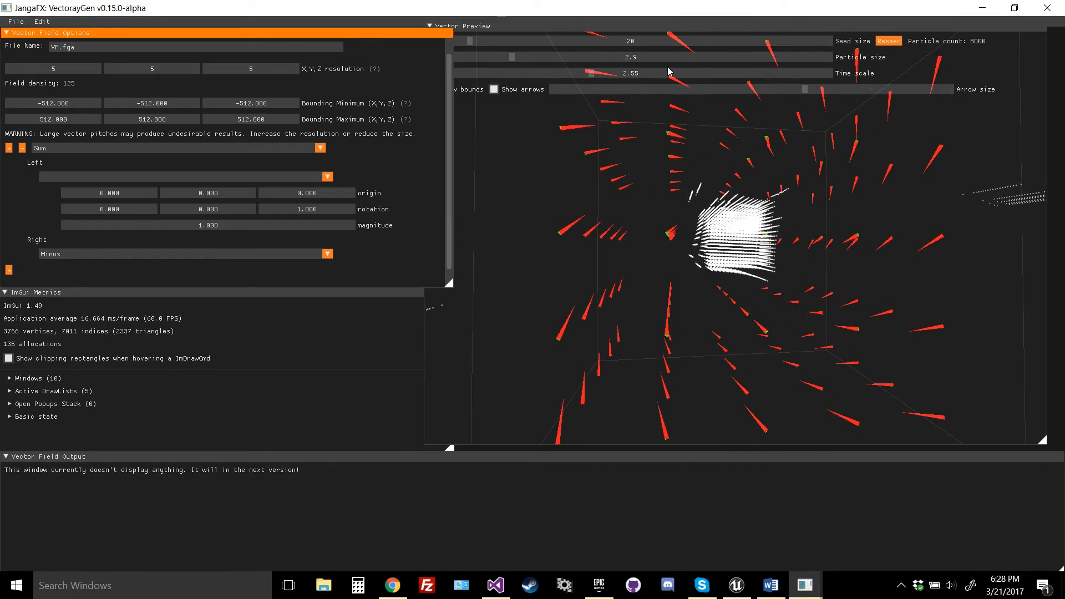
{"action": "left_click", "coordinate": [682, 74]}
{"action": "scroll", "coordinate": [732, 207], "scroll_direction": "down", "scroll_amount": 8}
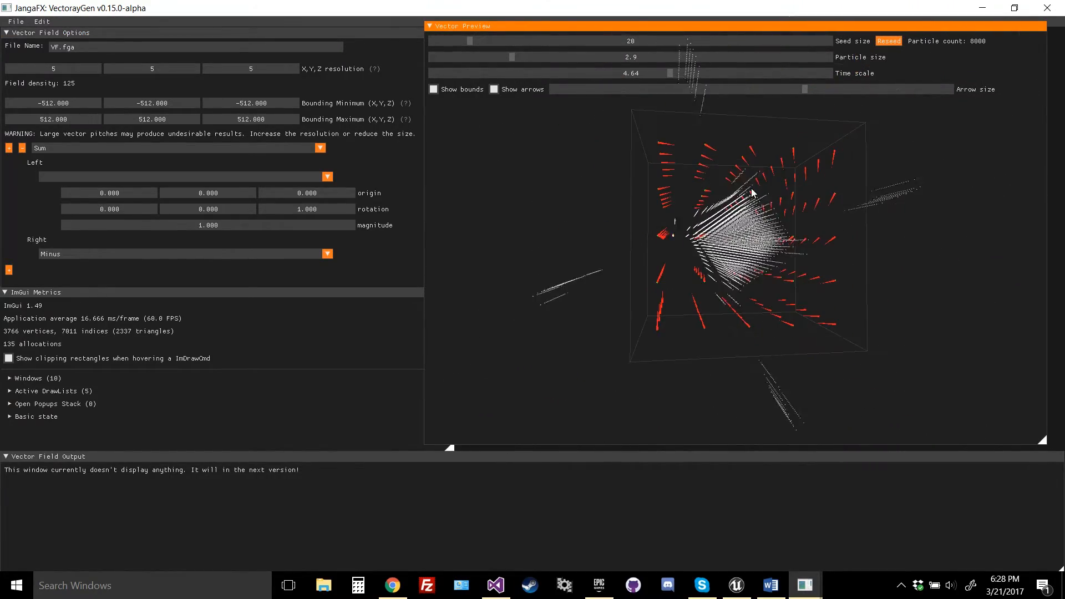
{"action": "scroll", "coordinate": [733, 209], "scroll_direction": "up", "scroll_amount": 5}
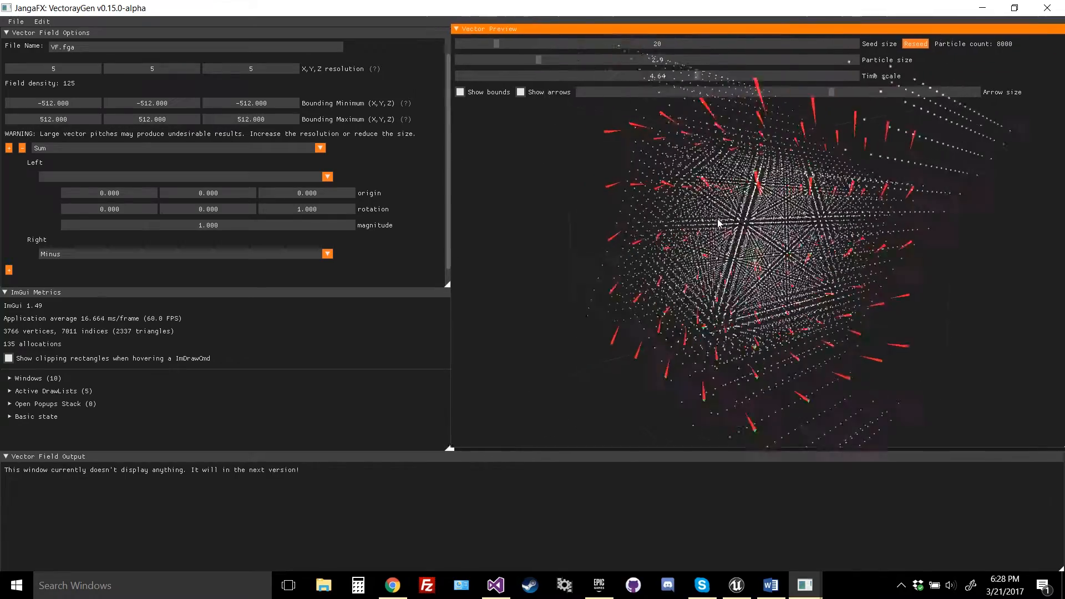
{"action": "left_click_drag", "start_coordinate": [739, 219], "coordinate": [723, 238]}
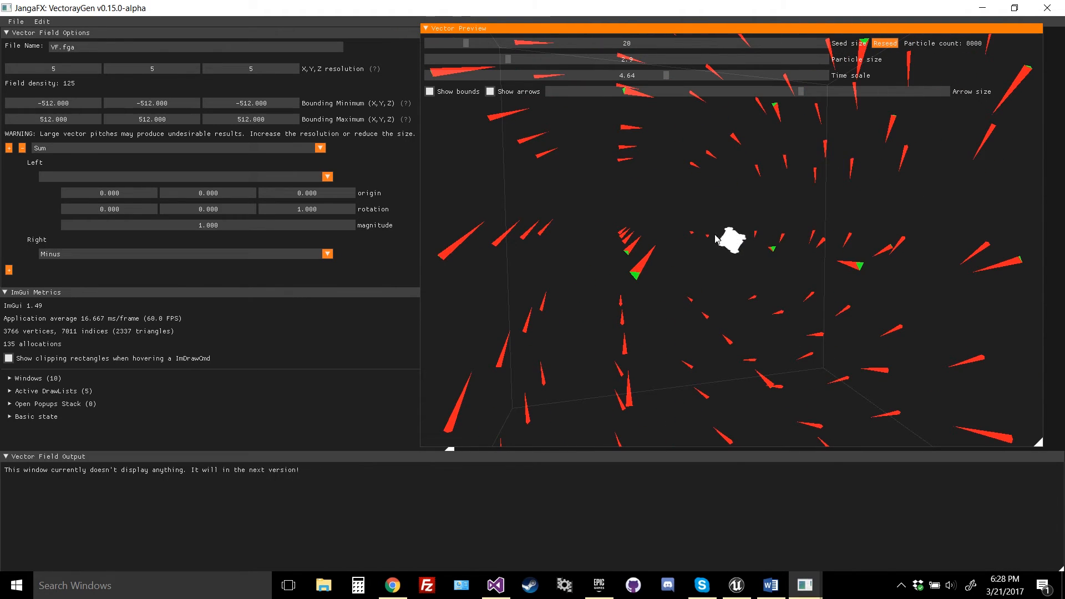
Add a second operation below the Sum and set it to Normalize
{"action": "scroll", "coordinate": [138, 258], "scroll_direction": "down", "scroll_amount": 1}
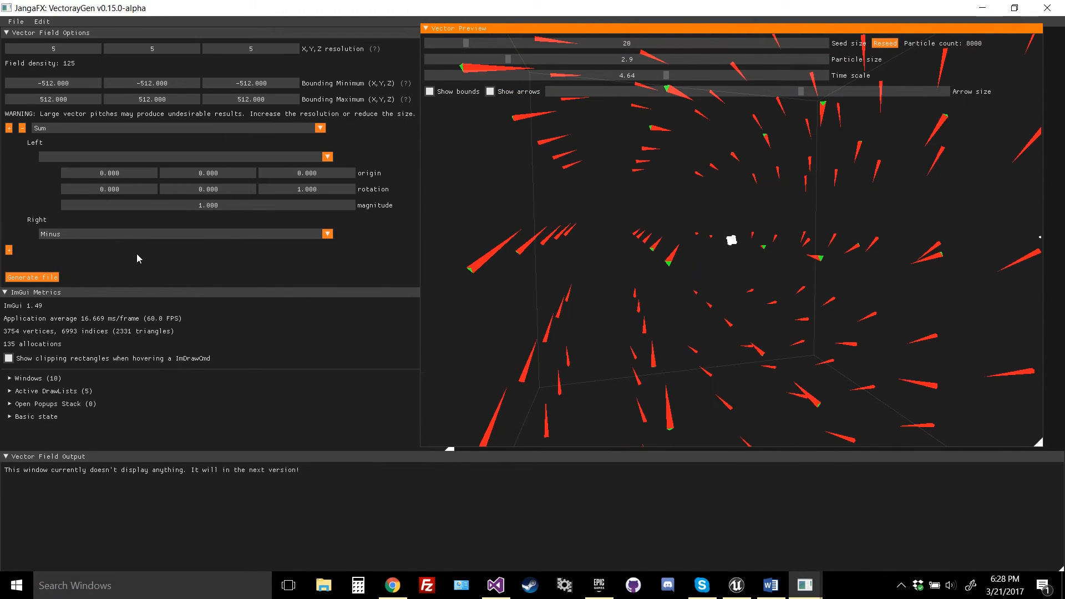
{"action": "left_click", "coordinate": [9, 250]}
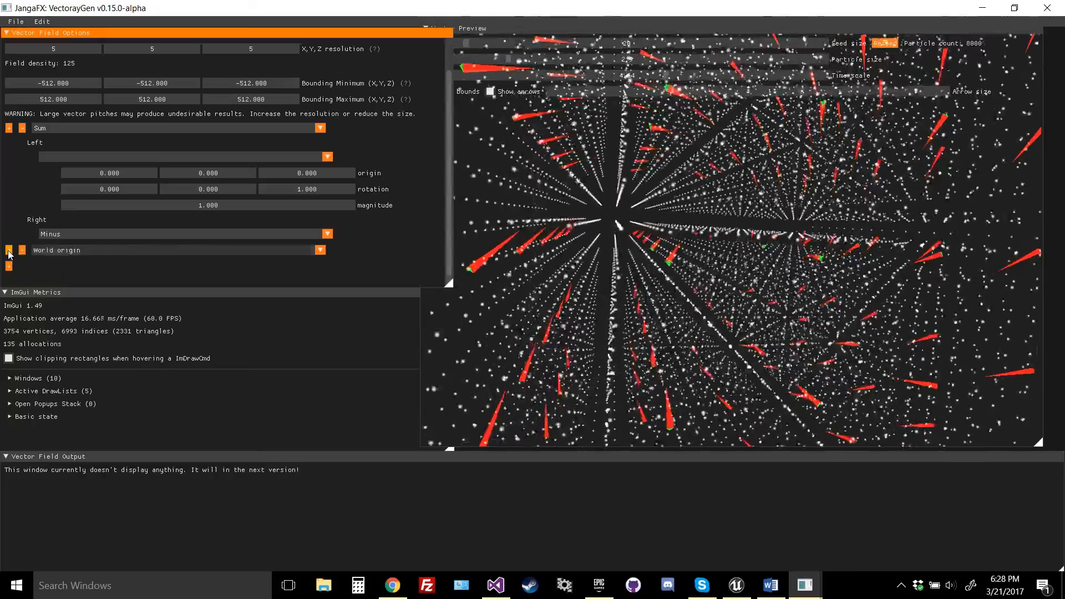
{"action": "left_click", "coordinate": [102, 250]}
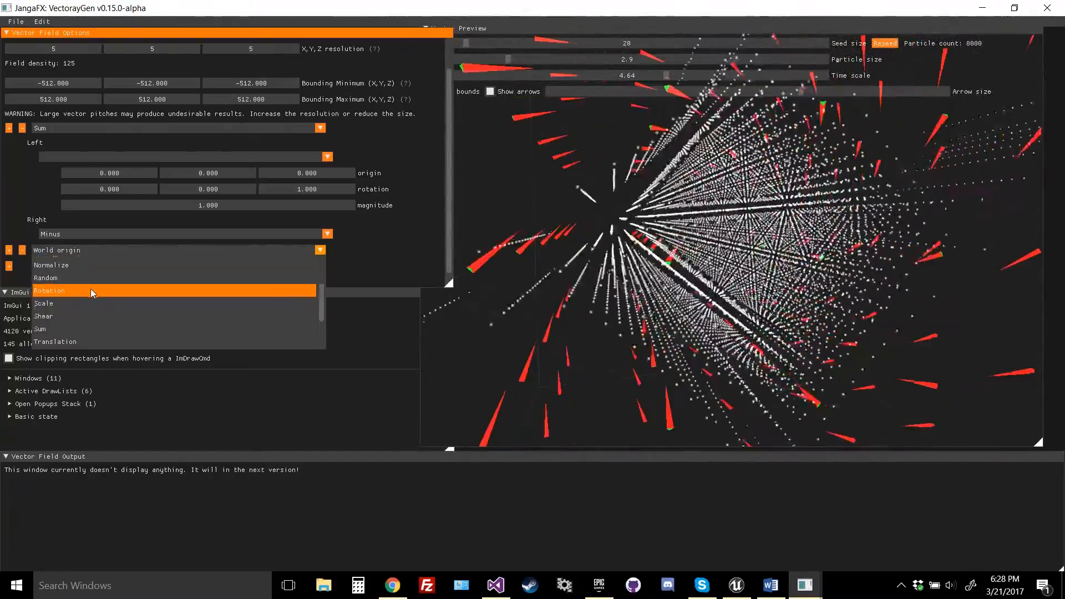
{"action": "scroll", "coordinate": [85, 288], "scroll_direction": "up", "scroll_amount": 2}
{"action": "left_click", "coordinate": [77, 265]}
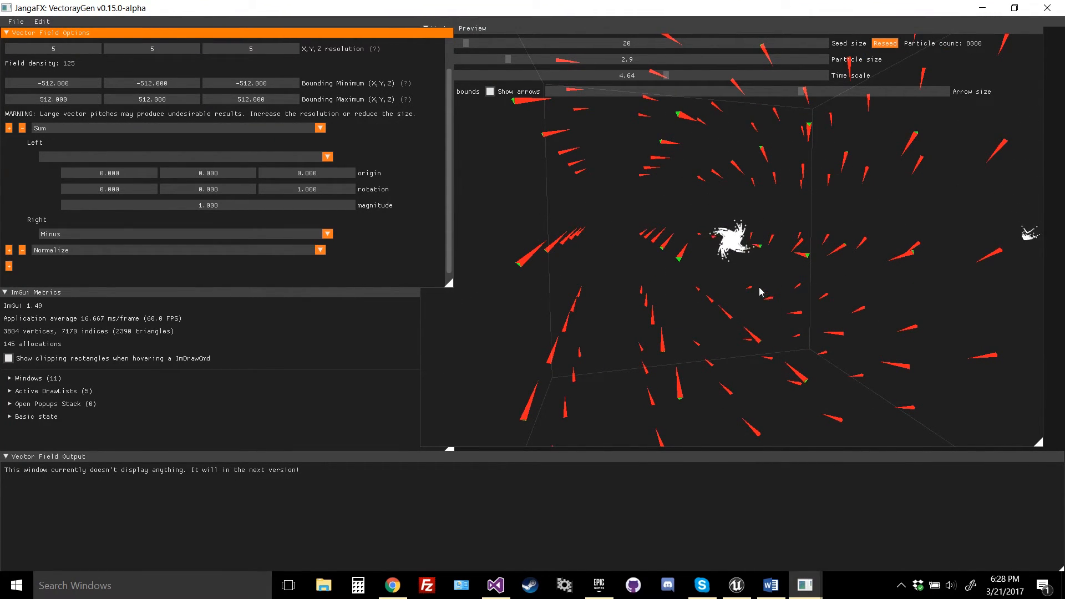
Set the vector field's X, Y and Z resolution to 10 each
{"action": "scroll", "coordinate": [757, 264], "scroll_direction": "up", "scroll_amount": 2}
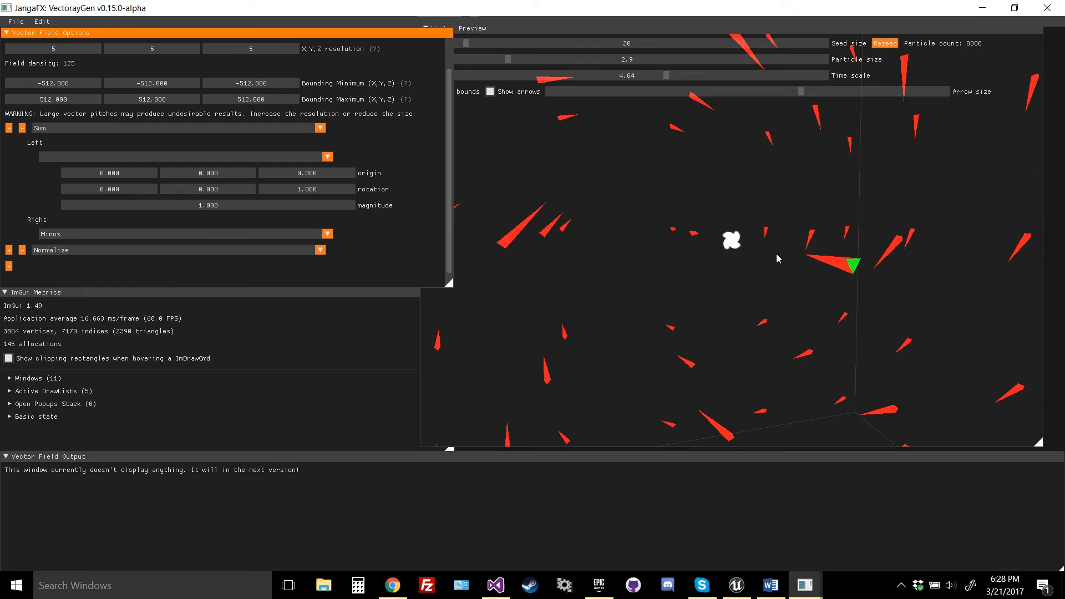
{"action": "scroll", "coordinate": [747, 263], "scroll_direction": "down", "scroll_amount": 4}
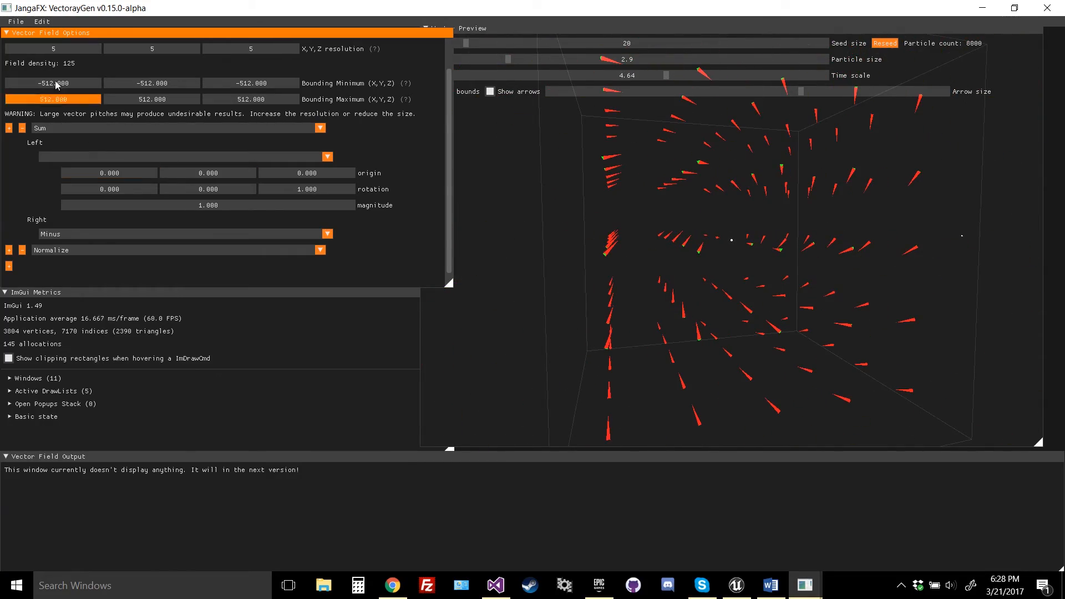
{"action": "left_click", "coordinate": [64, 54], "text": "ctrl"}
{"action": "type", "text": "10"}
{"action": "key", "text": "Tab"}
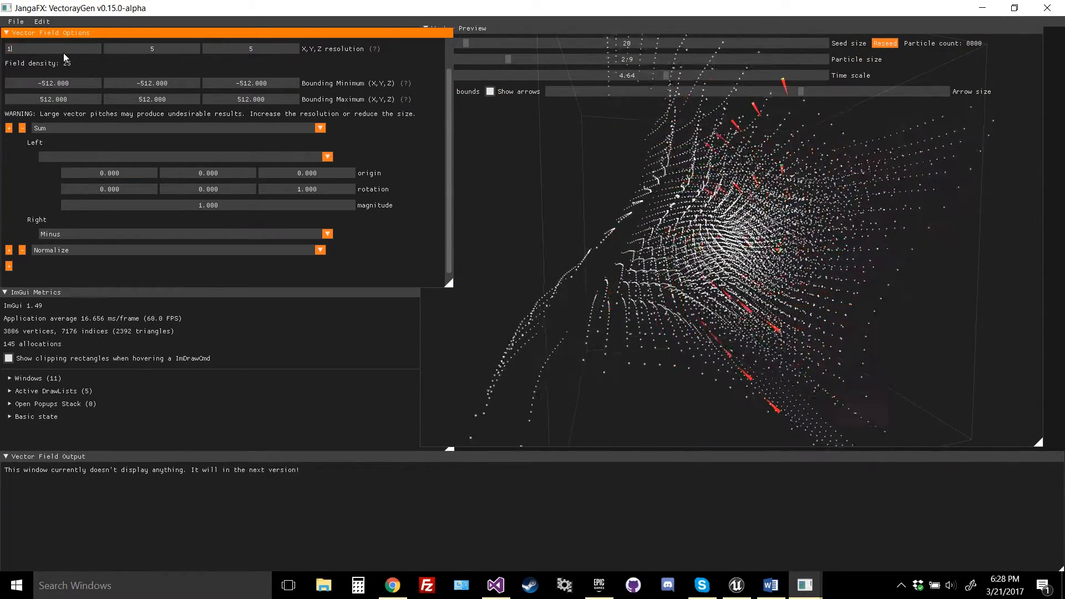
{"action": "type", "text": "10"}
{"action": "key", "text": "Tab"}
{"action": "type", "text": "10"}
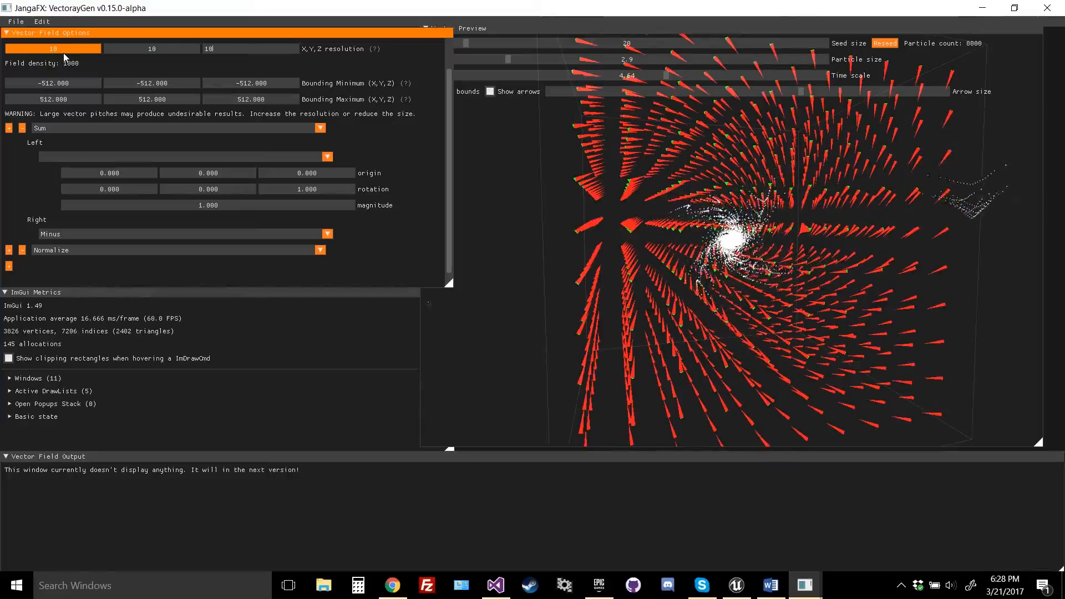
Examine the denser vector field and its particle motion in the preview, up close and from another angle
{"action": "left_click", "coordinate": [514, 144]}
{"action": "scroll", "coordinate": [719, 190], "scroll_direction": "up", "scroll_amount": 5}
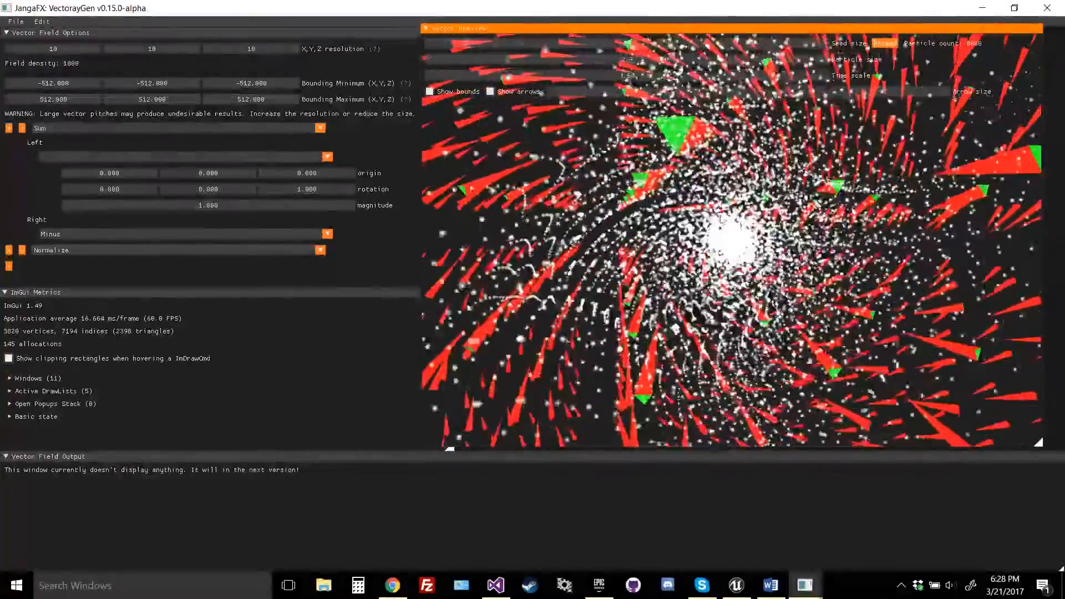
{"action": "scroll", "coordinate": [720, 190], "scroll_direction": "down", "scroll_amount": 5}
{"action": "left_click_drag", "start_coordinate": [720, 190], "coordinate": [661, 227]}
{"action": "scroll", "coordinate": [745, 225], "scroll_direction": "up", "scroll_amount": 3}
{"action": "scroll", "coordinate": [745, 226], "scroll_direction": "up", "scroll_amount": 1}
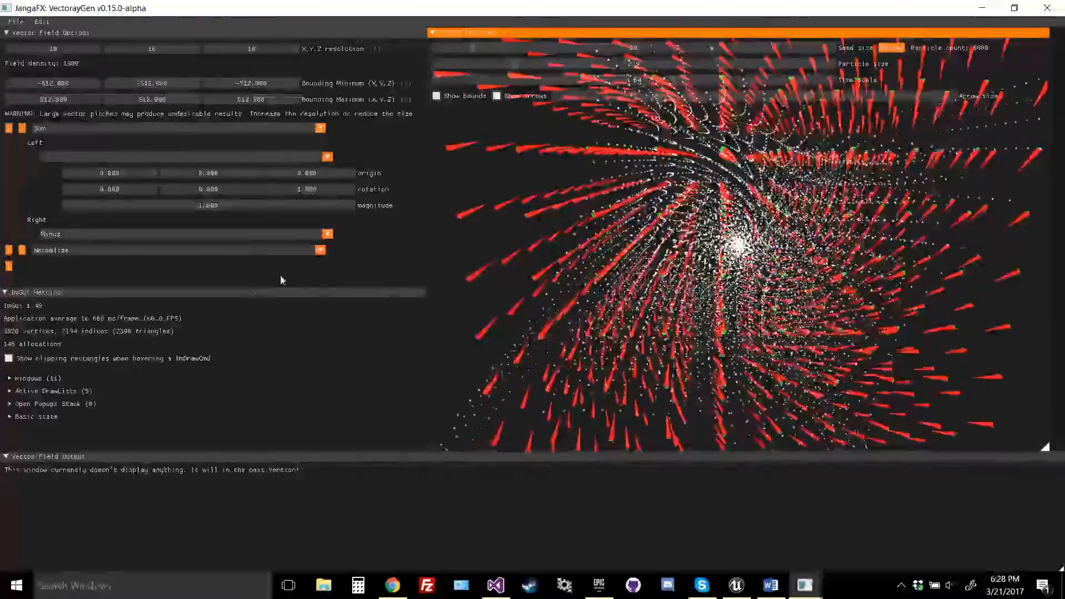
Change the output file name to VF_BlackHoleDevBlog04.fga
{"action": "scroll", "coordinate": [98, 107], "scroll_direction": "up", "scroll_amount": 1}
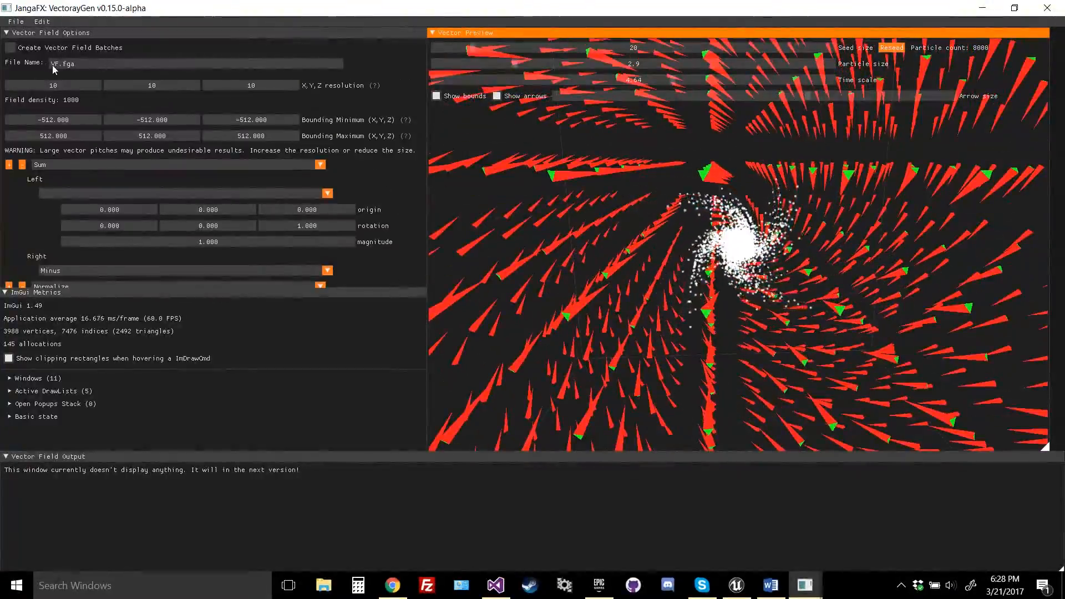
{"action": "left_click", "coordinate": [58, 65]}
{"action": "type", "text": "_"}
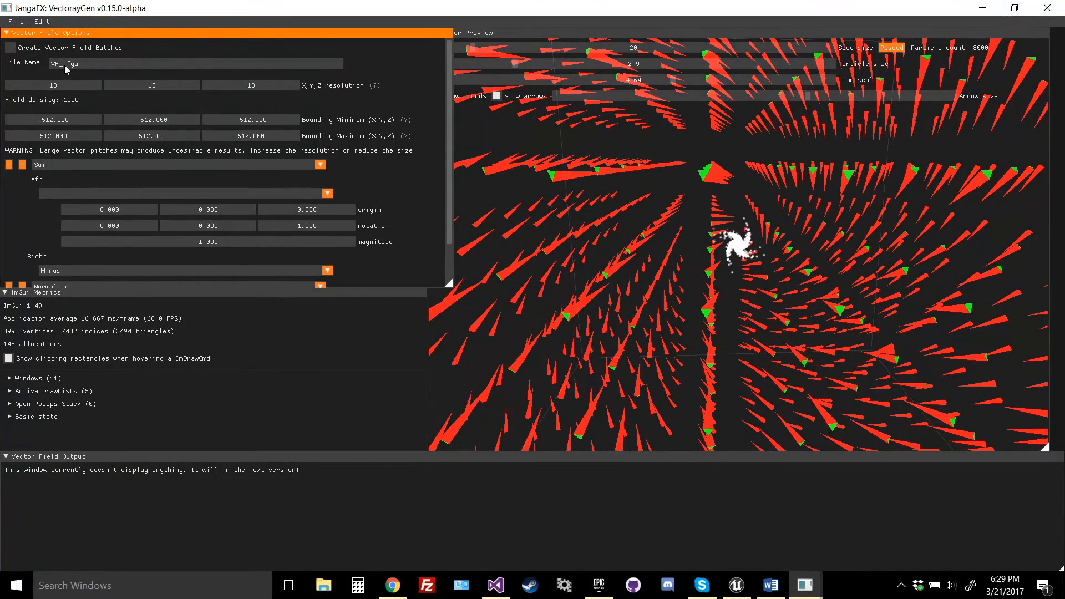
{"action": "type", "text": "BlackHoleDevB"}
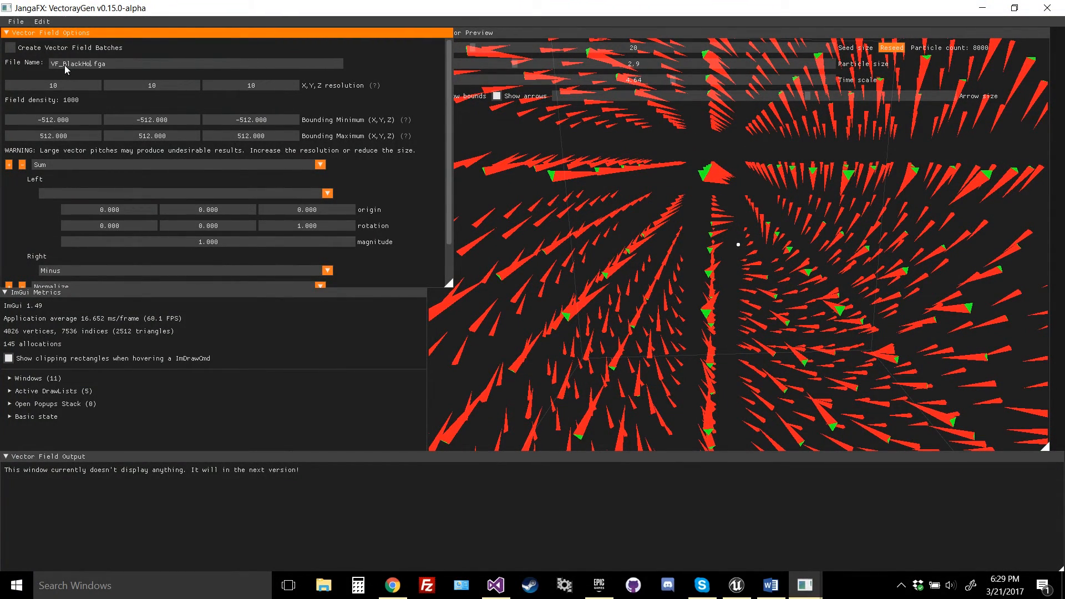
{"action": "type", "text": "log04"}
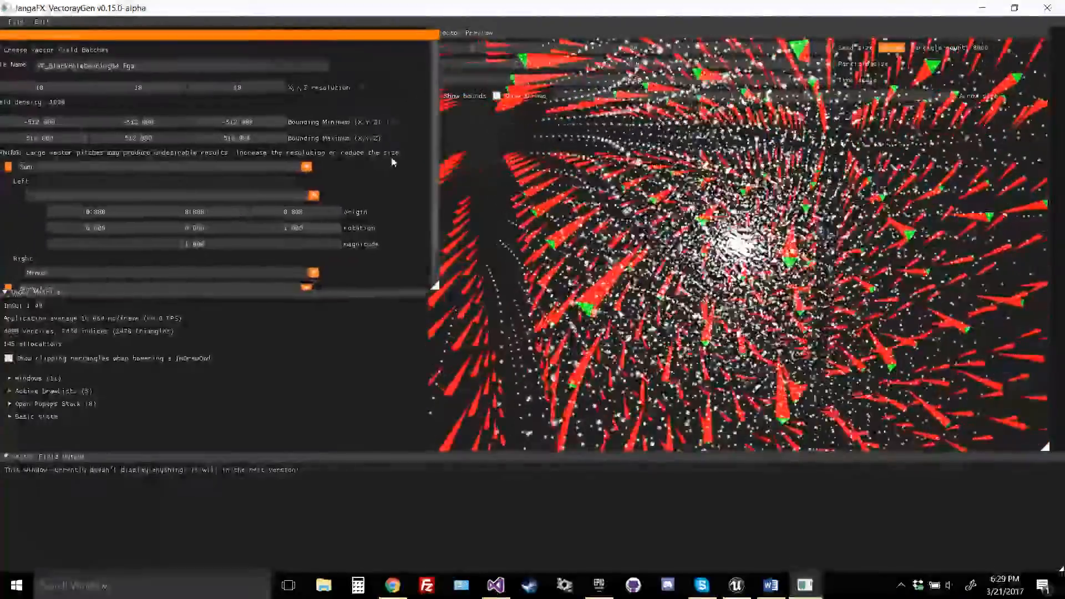
Generate the vector field file from the configured options
{"action": "scroll", "coordinate": [179, 233], "scroll_direction": "down", "scroll_amount": 2}
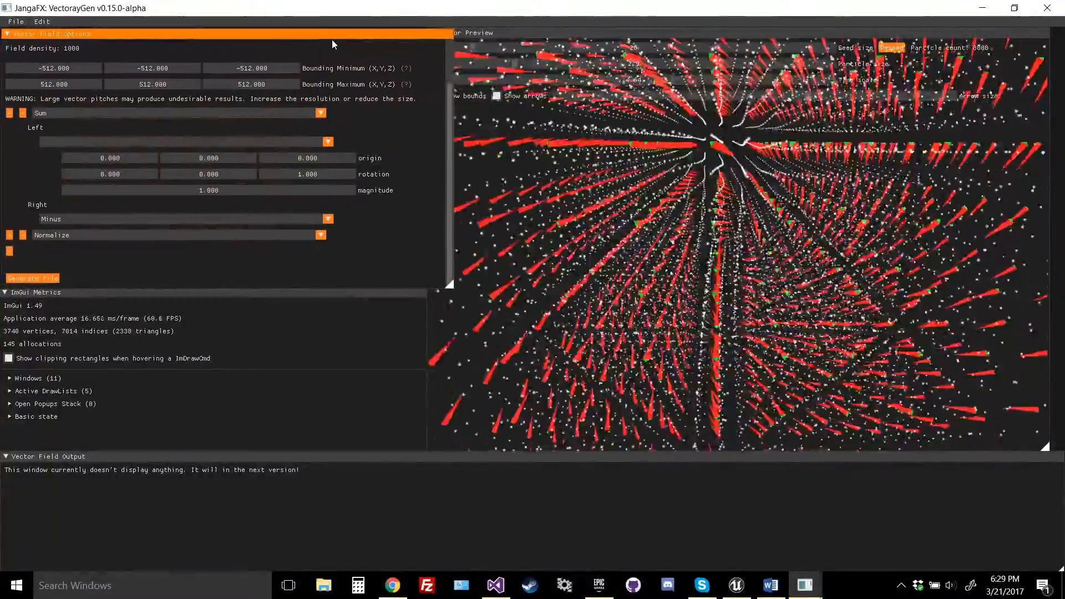
{"action": "left_click_drag", "start_coordinate": [332, 36], "coordinate": [355, 30]}
{"action": "left_click", "coordinate": [49, 272]}
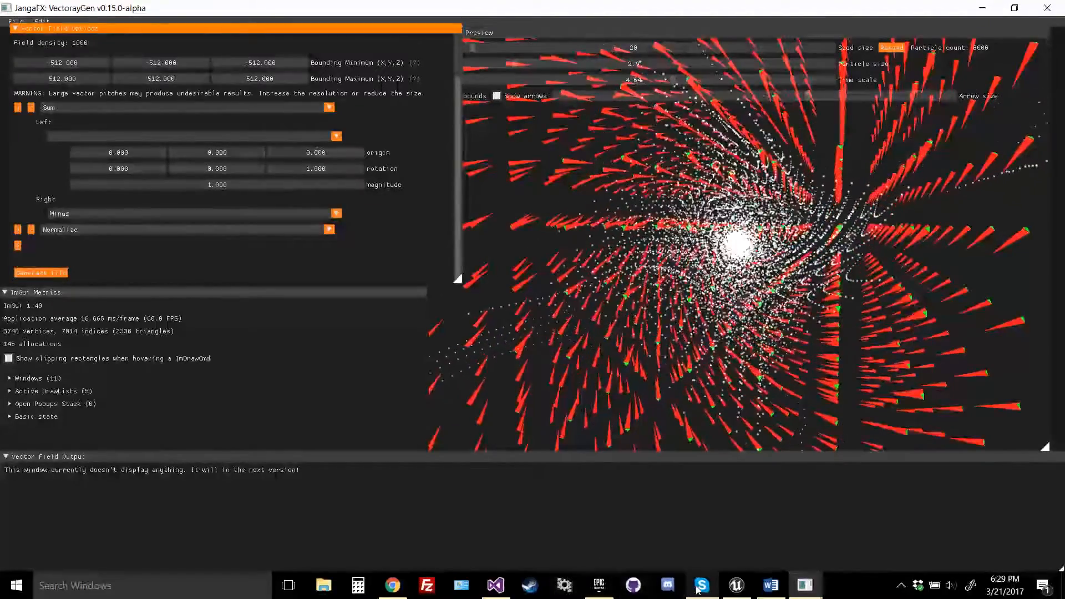
Switch to Unreal Editor and select the first emitter's Local Vector Field module in the vft5 particle system
{"action": "left_click", "coordinate": [737, 586]}
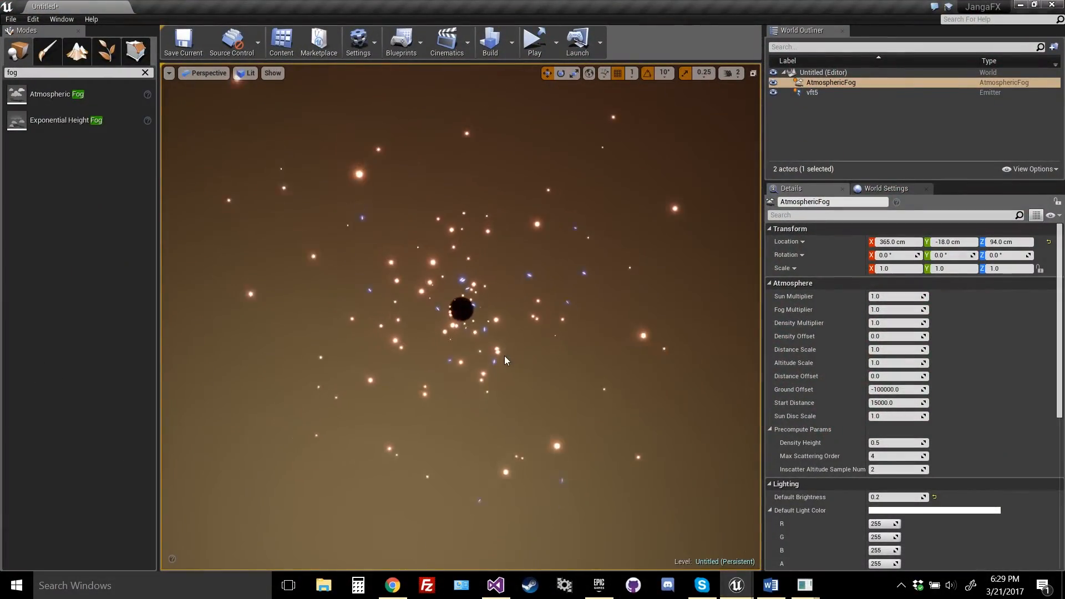
{"action": "mouse_move", "coordinate": [501, 345]}
{"action": "right_mouse_down"}
{"action": "mouse_move", "coordinate": [516, 345]}
{"action": "mouse_move", "coordinate": [466, 361]}
{"action": "mouse_move", "coordinate": [482, 357]}
{"action": "right_mouse_up"}
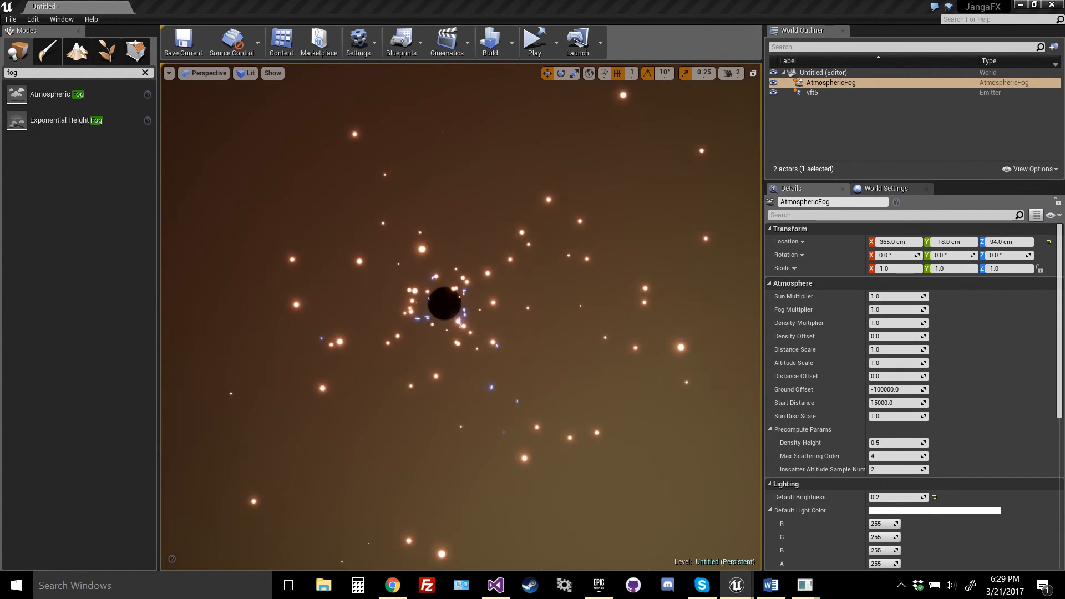
{"action": "left_click_drag", "start_coordinate": [746, 356], "coordinate": [418, 0]}
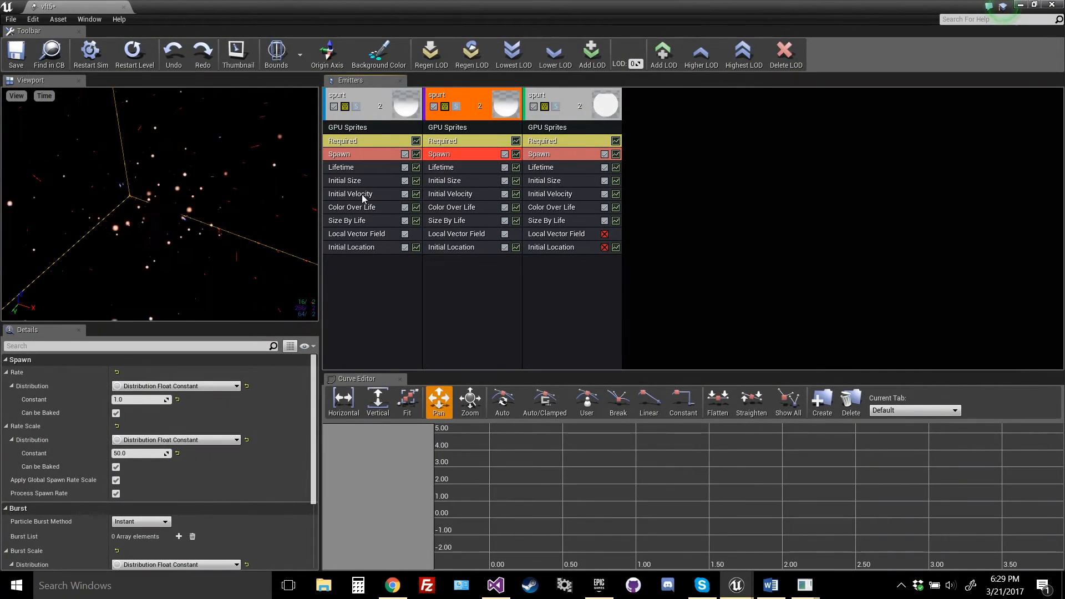
{"action": "left_click", "coordinate": [367, 236]}
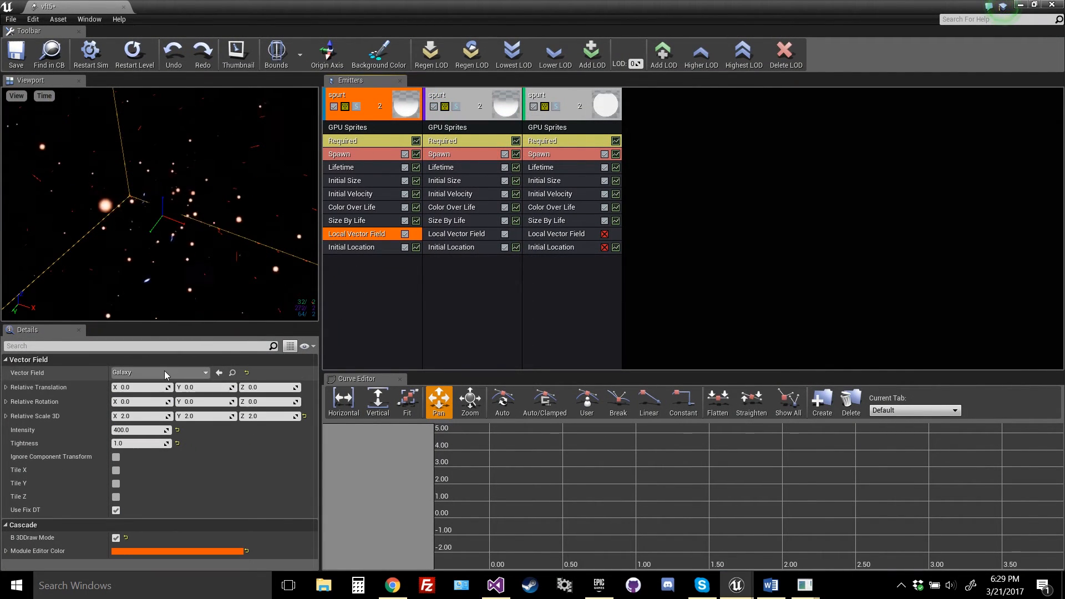
Import VF_BlackHoleDevBlog04.fga into the JangaFX content folder
{"action": "left_click_drag", "start_coordinate": [910, 598], "coordinate": [499, 0]}
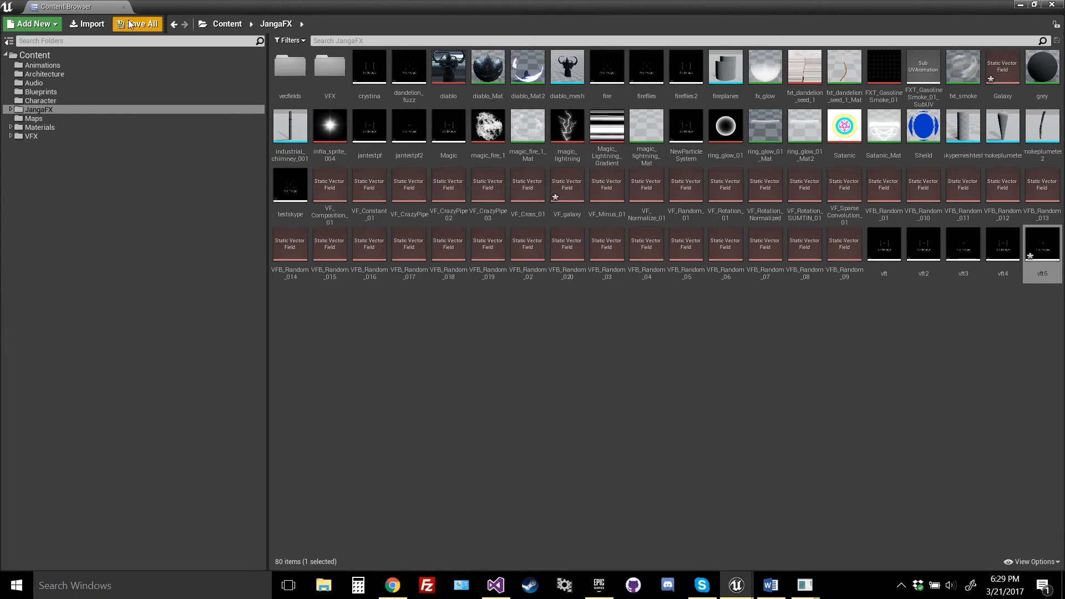
{"action": "left_click", "coordinate": [89, 25]}
{"action": "left_click", "coordinate": [211, 232]}
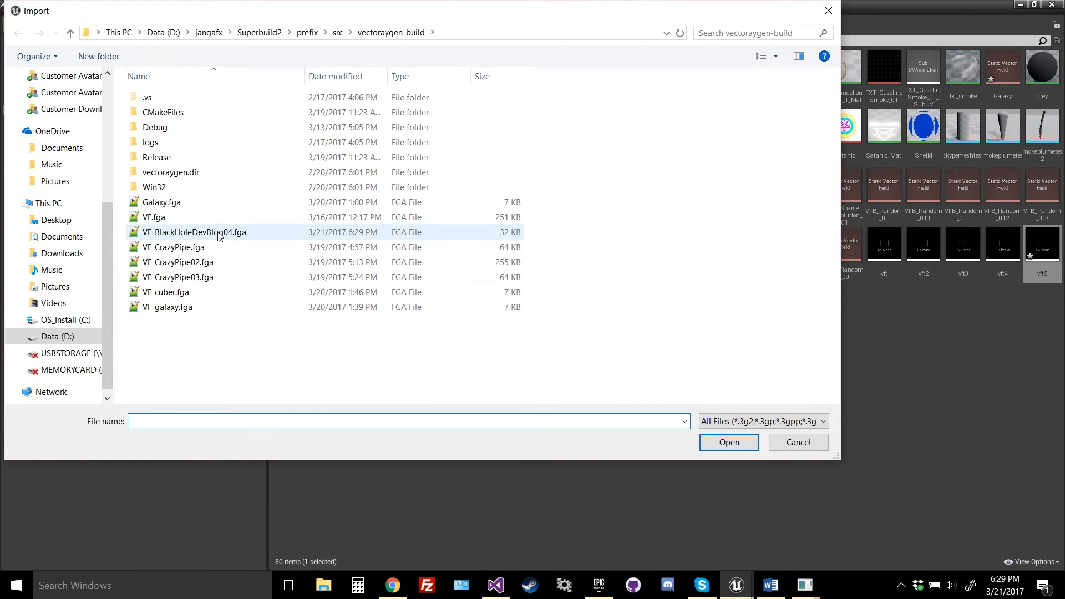
{"action": "left_click", "coordinate": [728, 443]}
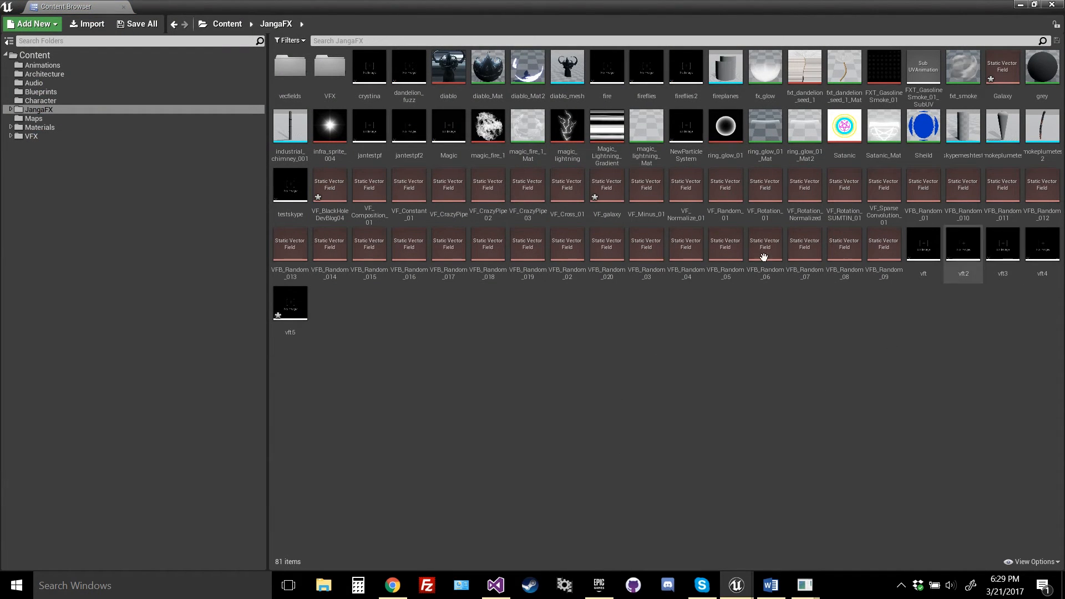
Reopen the vft5 particle system and assign VF_BlackHoleDevBlog04 as the first emitter's local vector field
{"action": "double_click", "coordinate": [293, 294]}
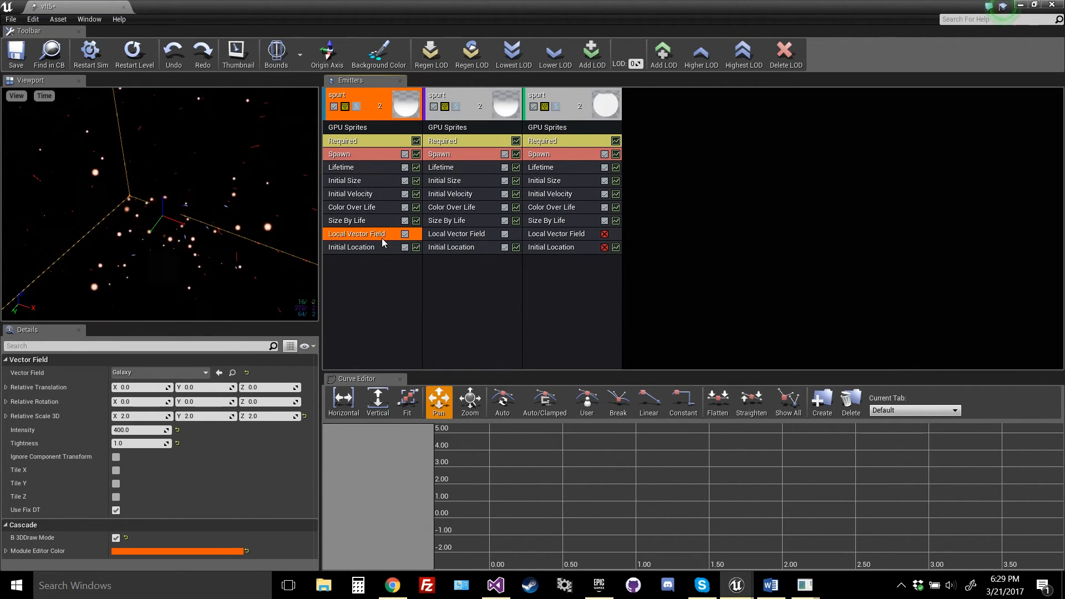
{"action": "left_click", "coordinate": [141, 372]}
{"action": "type", "text": "v"}
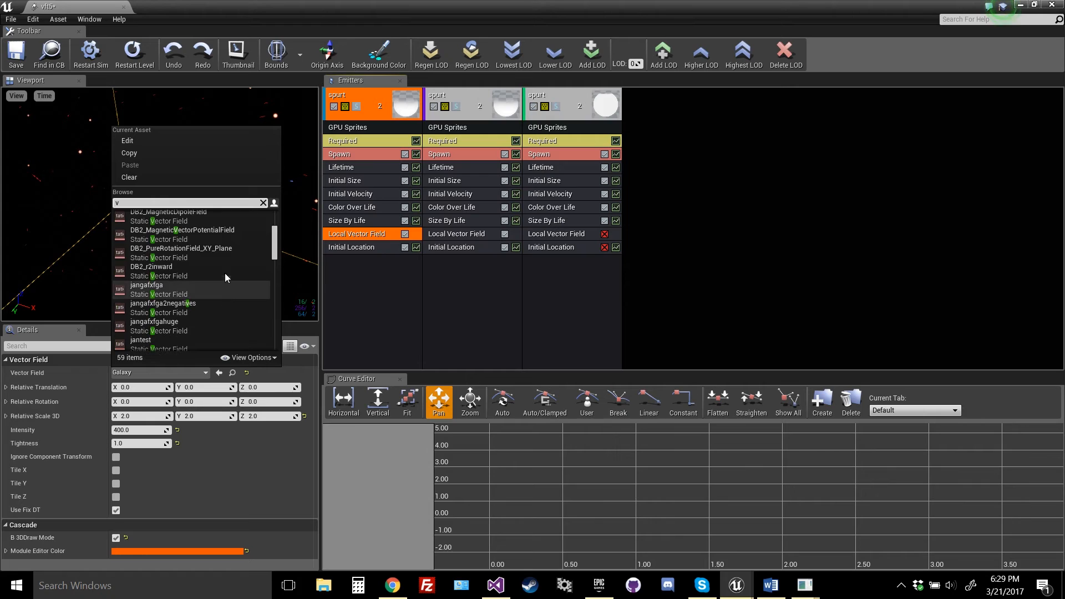
{"action": "type", "text": "f_blackhole"}
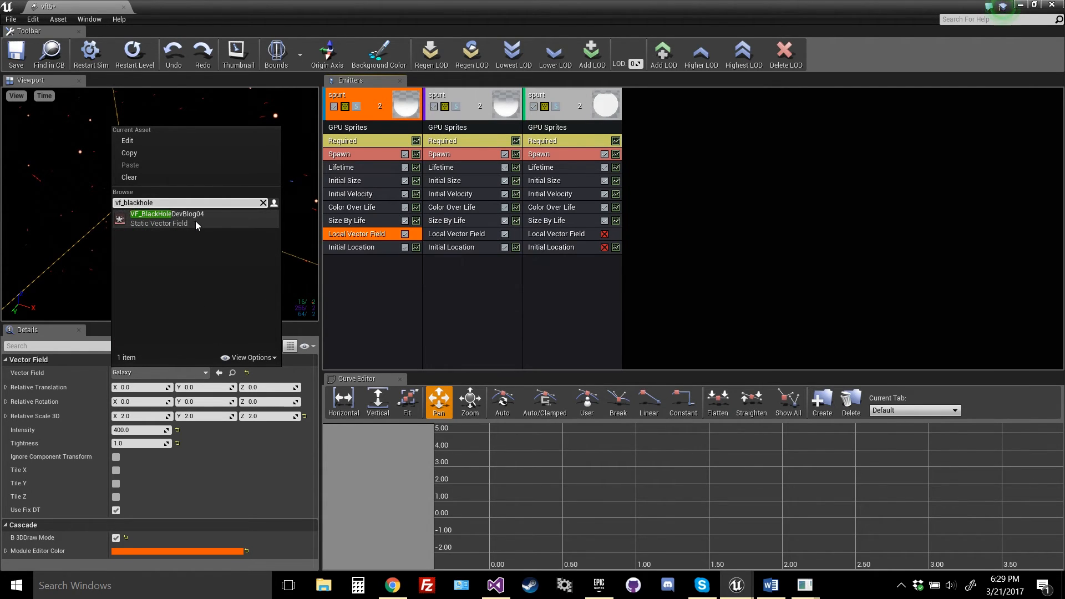
{"action": "left_click", "coordinate": [195, 221]}
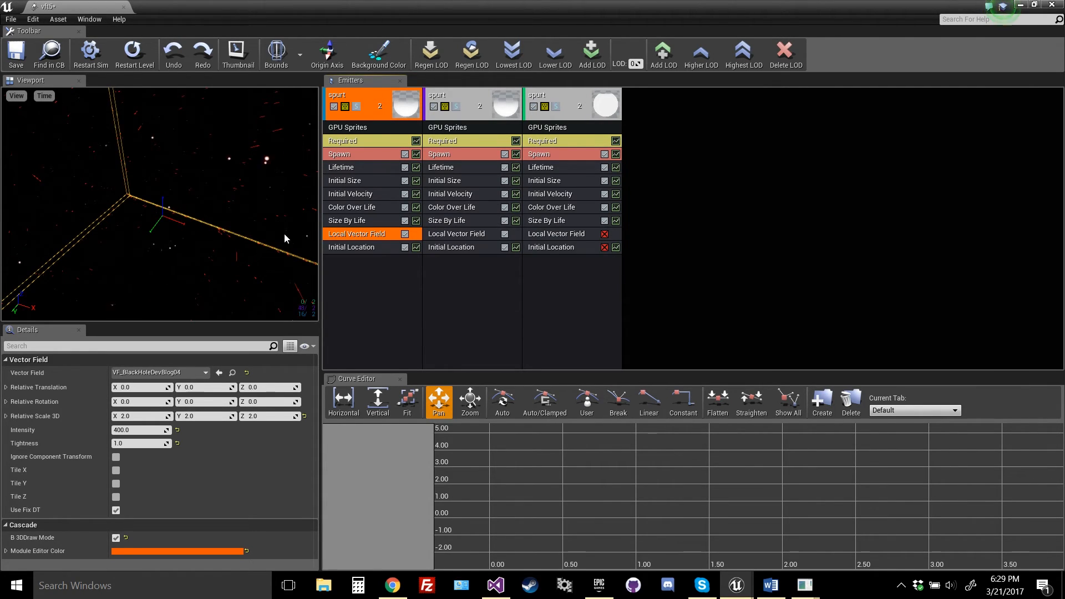
Assign VF_BlackHoleDevBlog04 as the vector field of the second emitter's Local Vector Field module
{"action": "left_click", "coordinate": [471, 235]}
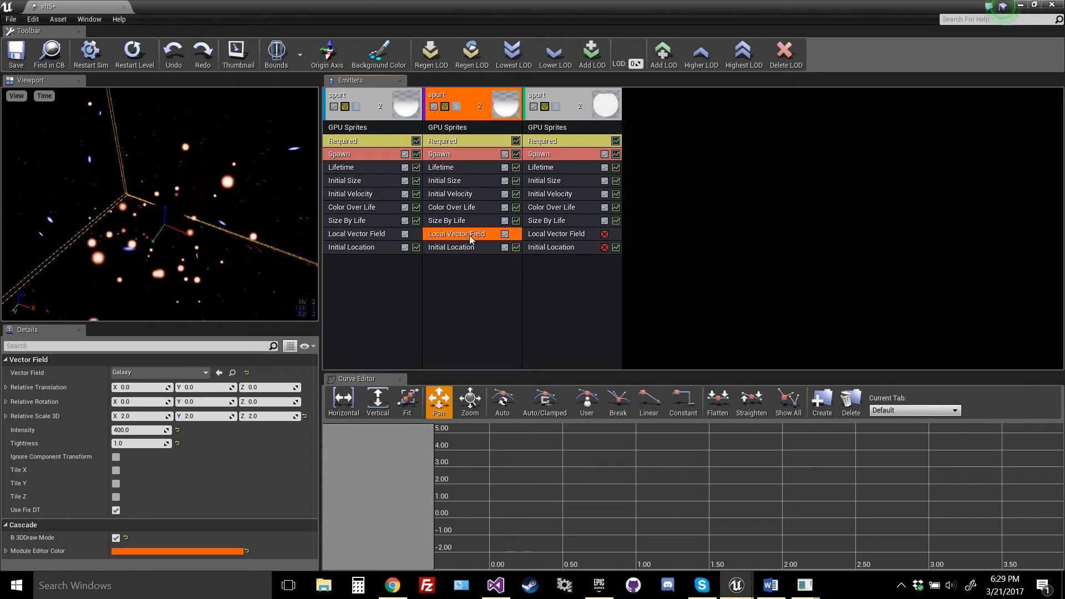
{"action": "left_click", "coordinate": [146, 372]}
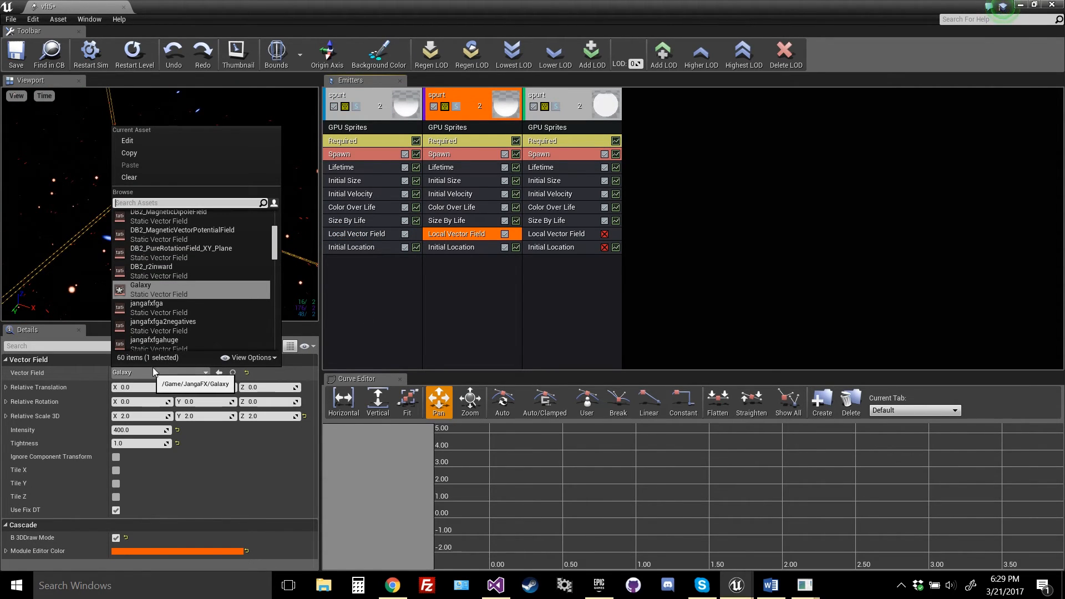
{"action": "type", "text": "vfJ"}
{"action": "key", "text": "BackSpace"}
{"action": "type", "text": "+bl"}
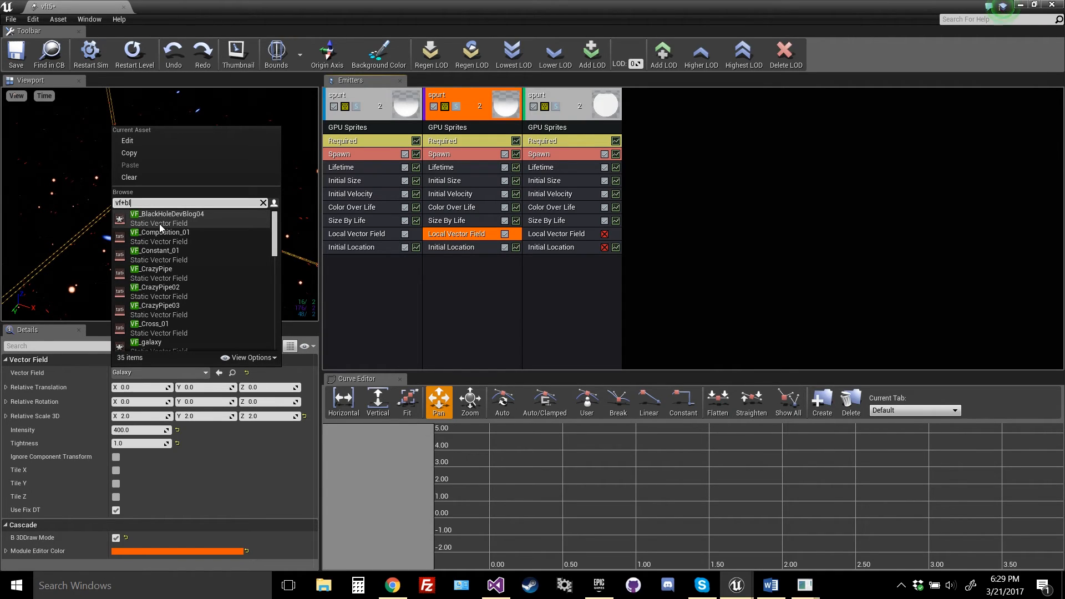
{"action": "key", "text": "BackSpace"}
{"action": "key", "text": "BackSpace"}
{"action": "key", "text": "BackSpace"}
{"action": "key", "text": "BackSpace"}
{"action": "key", "text": "BackSpace"}
{"action": "type", "text": "black"}
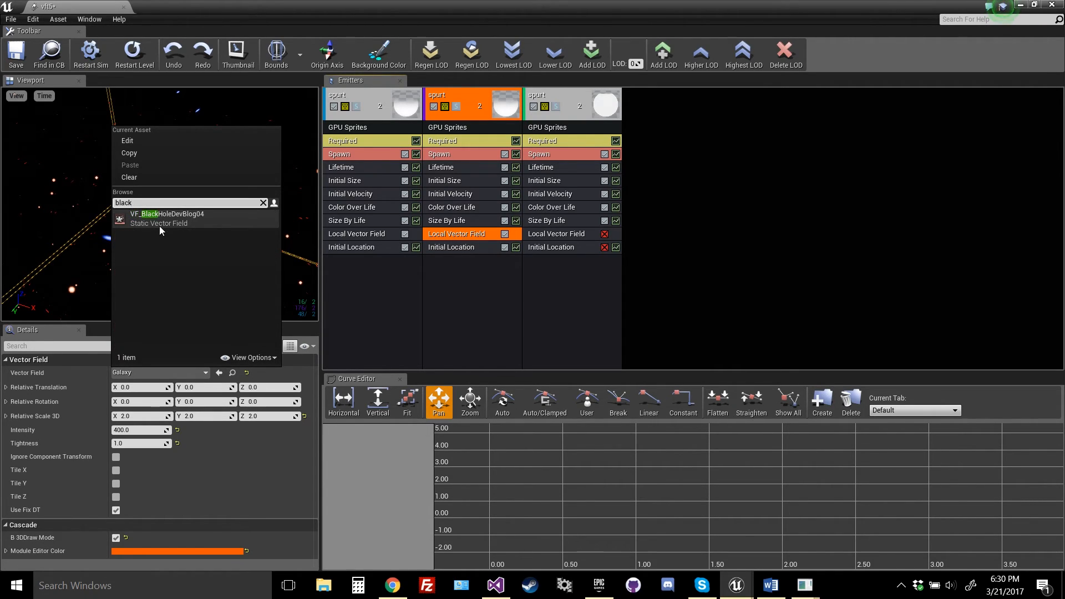
{"action": "left_click", "coordinate": [161, 219]}
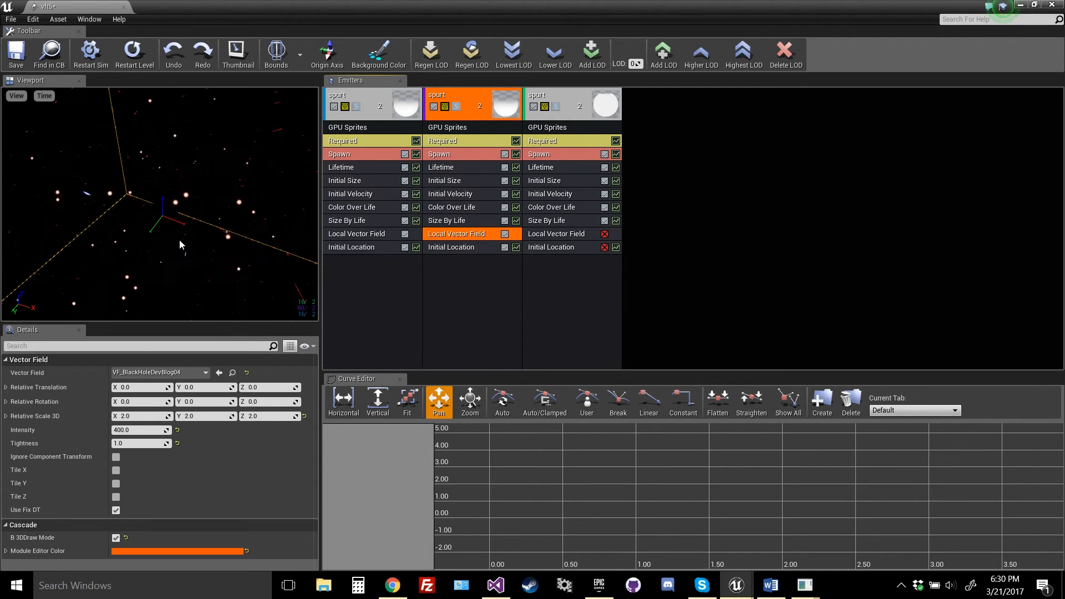
Examine the black hole particle effect in the level viewport from several distances and angles
{"action": "left_click_drag", "start_coordinate": [508, 7], "coordinate": [1064, 56]}
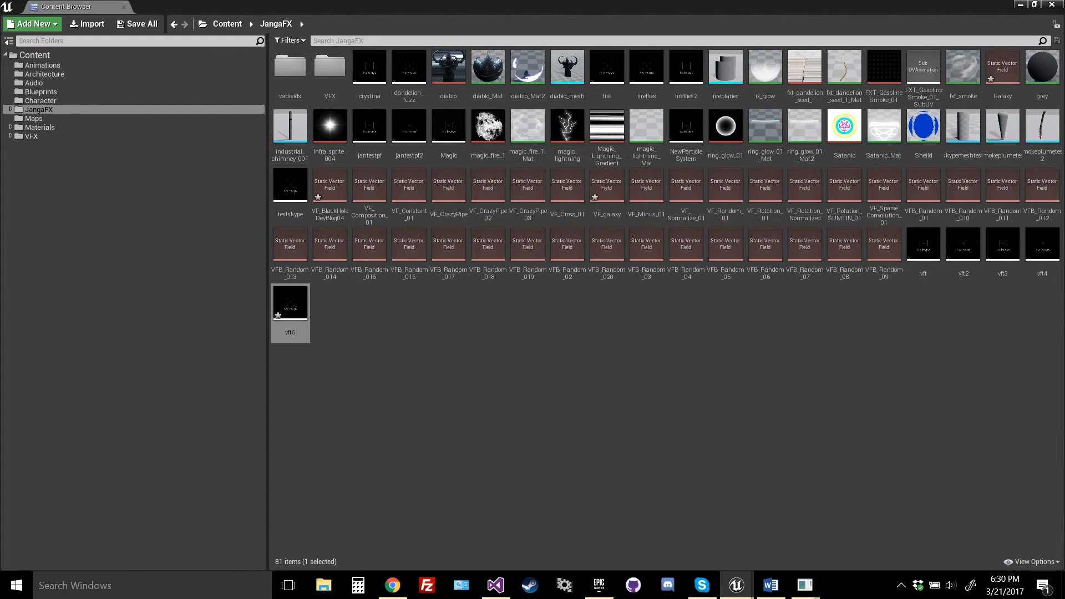
{"action": "right_click_drag", "start_coordinate": [544, 278], "coordinate": [526, 225]}
{"action": "key", "text": "w"}
{"action": "key", "text": "s"}
{"action": "key", "text": "w"}
{"action": "mouse_move", "coordinate": [711, 324]}
{"action": "right_mouse_down"}
{"action": "mouse_move", "coordinate": [708, 332]}
{"action": "mouse_move", "coordinate": [732, 325]}
{"action": "mouse_move", "coordinate": [712, 324]}
{"action": "right_mouse_up"}
{"action": "key", "text": "w"}
{"action": "key", "text": "s"}
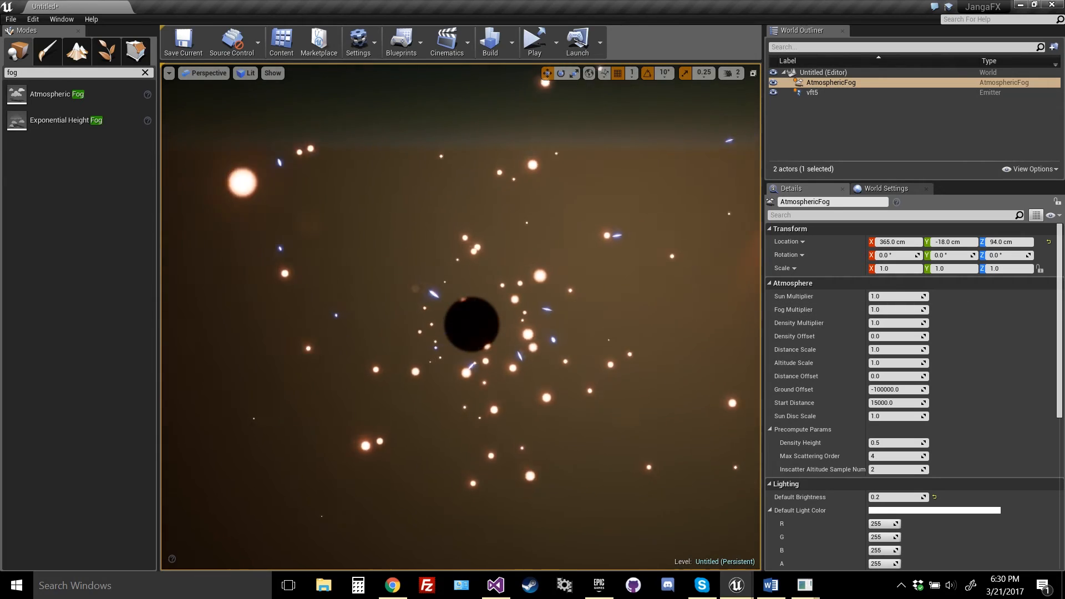
Set the intensity of the second emitter's Local Vector Field to 600 in vft5 and return to the level
{"action": "left_click_drag", "start_coordinate": [1064, 139], "coordinate": [211, 0]}
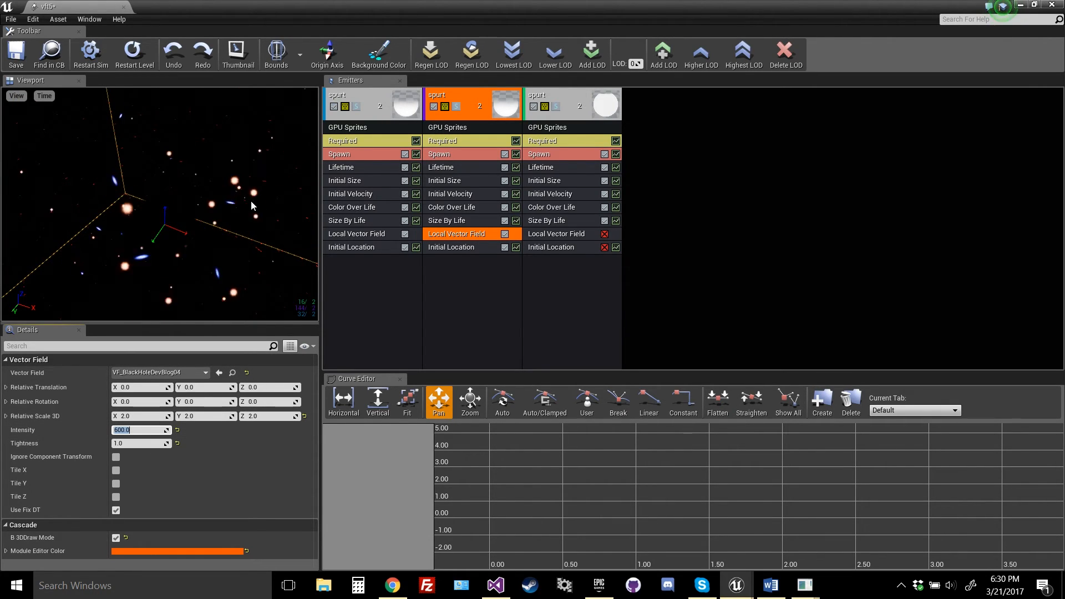
{"action": "left_click", "coordinate": [1020, 5]}
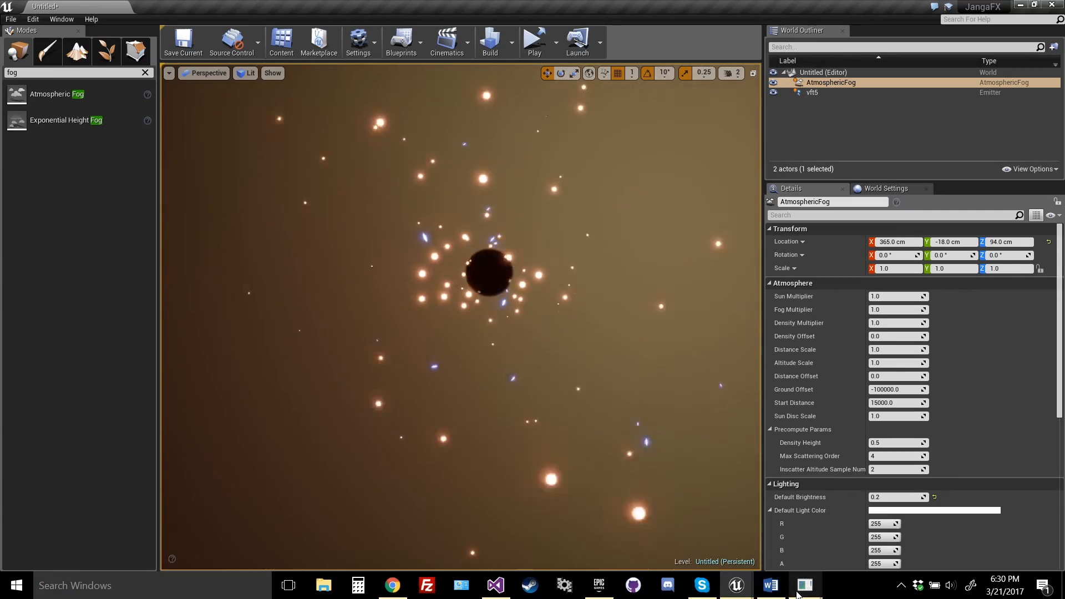
Switch back to VectorayGen and examine the whole vector field in the preview
{"action": "mouse_move", "coordinate": [801, 595]}
{"action": "left_click", "coordinate": [854, 527]}
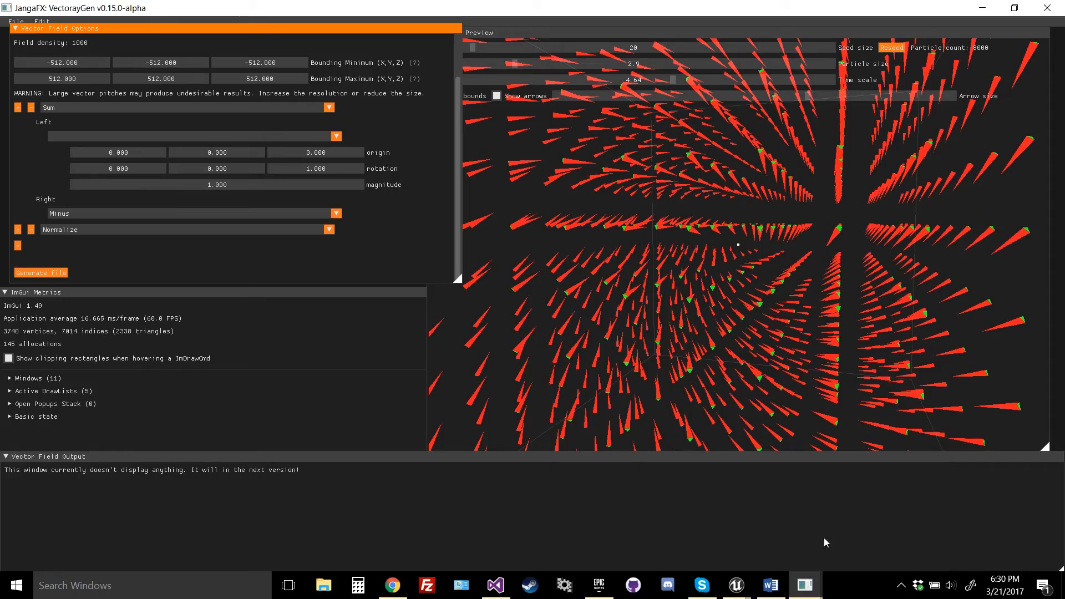
{"action": "left_click_drag", "start_coordinate": [314, 29], "coordinate": [281, 31]}
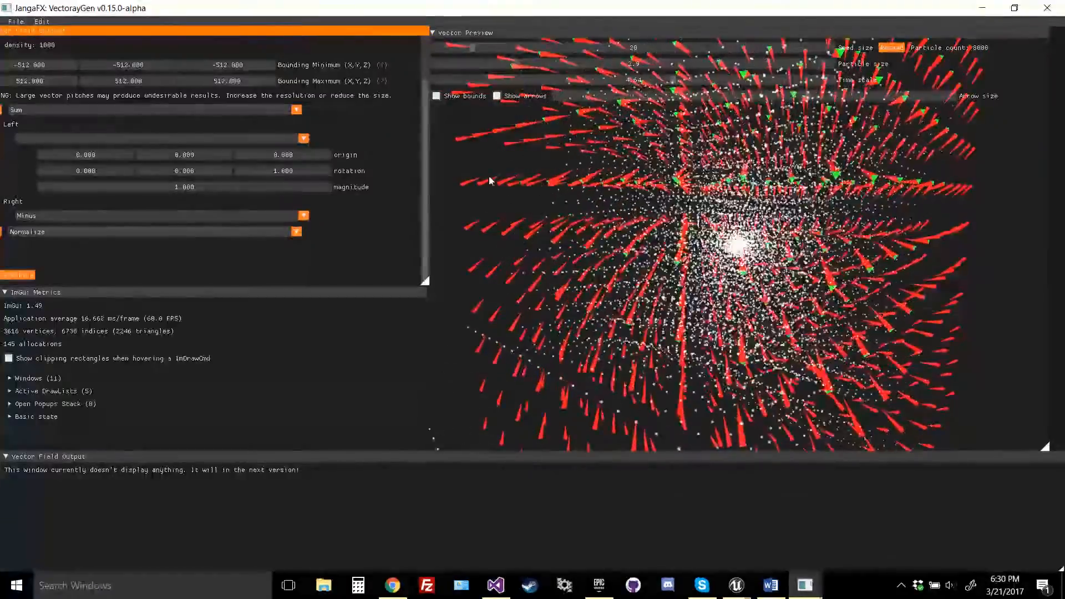
{"action": "mouse_move", "coordinate": [711, 272]}
{"action": "left_mouse_down"}
{"action": "mouse_move", "coordinate": [768, 270]}
{"action": "mouse_move", "coordinate": [720, 280]}
{"action": "left_mouse_up"}
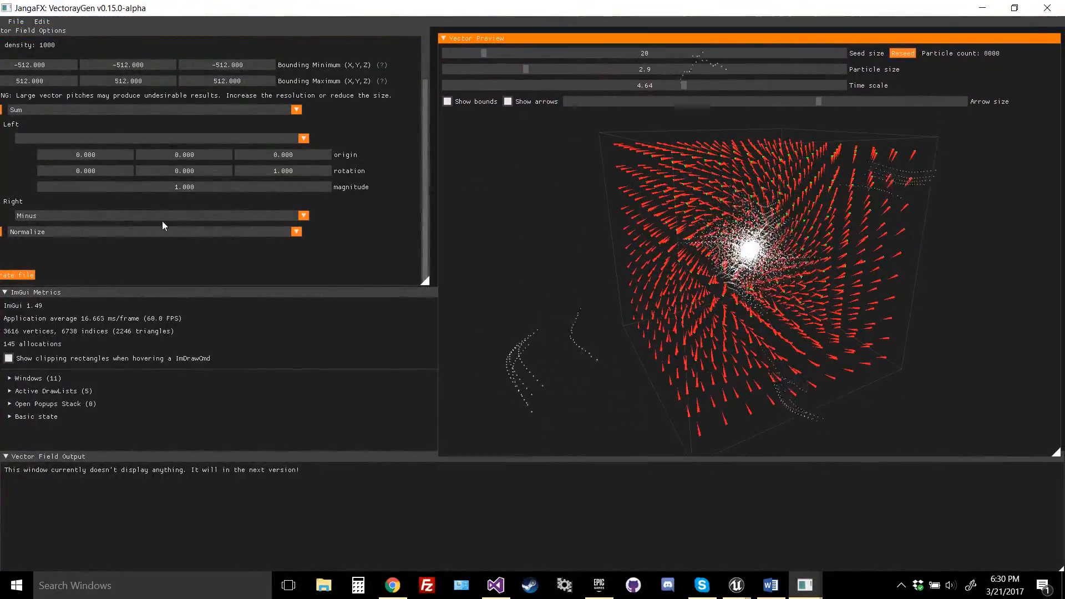
Set the Sum's left operand to Minus and its right operand to Normalize, inspecting the resulting field in the preview
{"action": "left_click", "coordinate": [44, 136]}
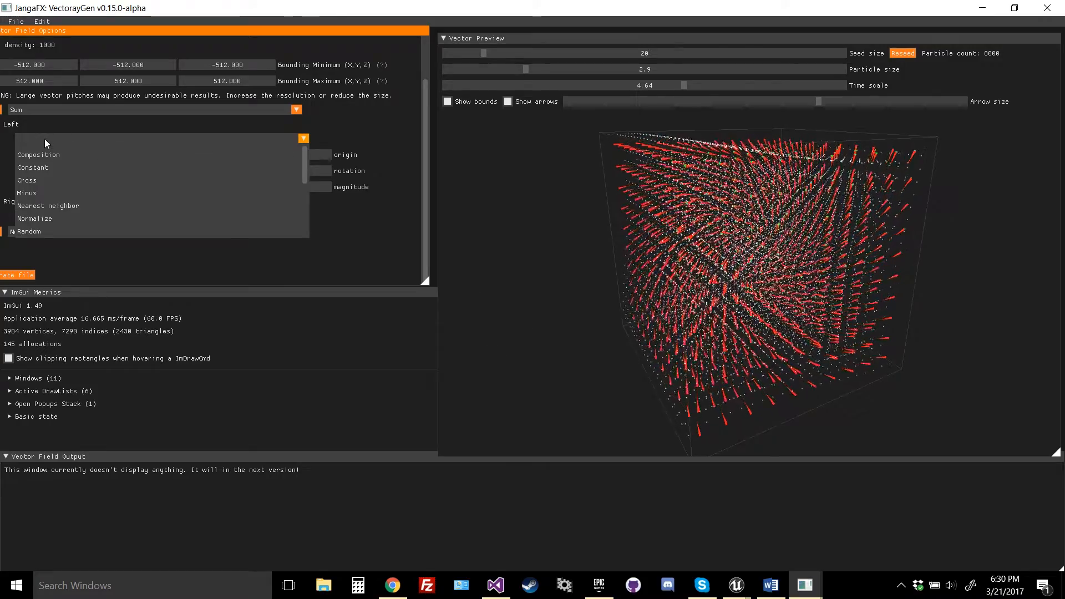
{"action": "left_click", "coordinate": [52, 192]}
{"action": "scroll", "coordinate": [134, 177], "scroll_direction": "up", "scroll_amount": 2}
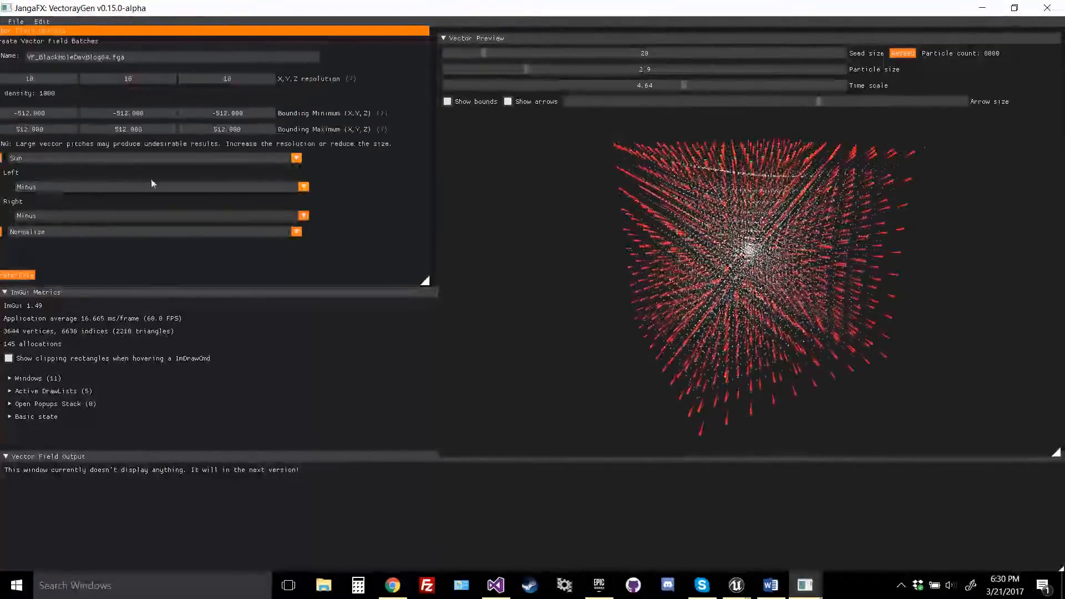
{"action": "scroll", "coordinate": [726, 253], "scroll_direction": "up", "scroll_amount": 3}
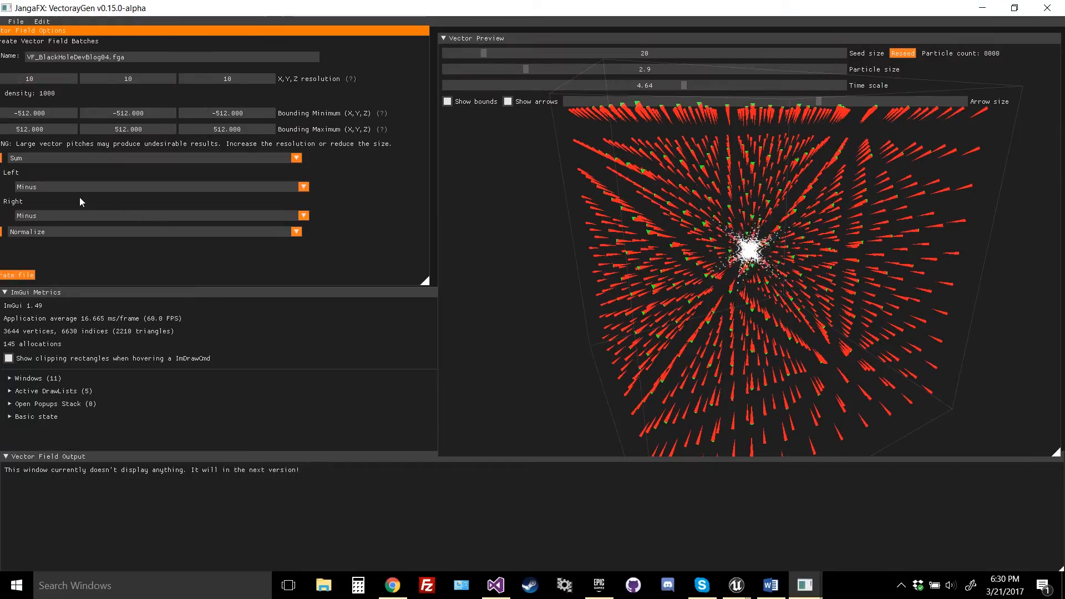
{"action": "left_click", "coordinate": [64, 215]}
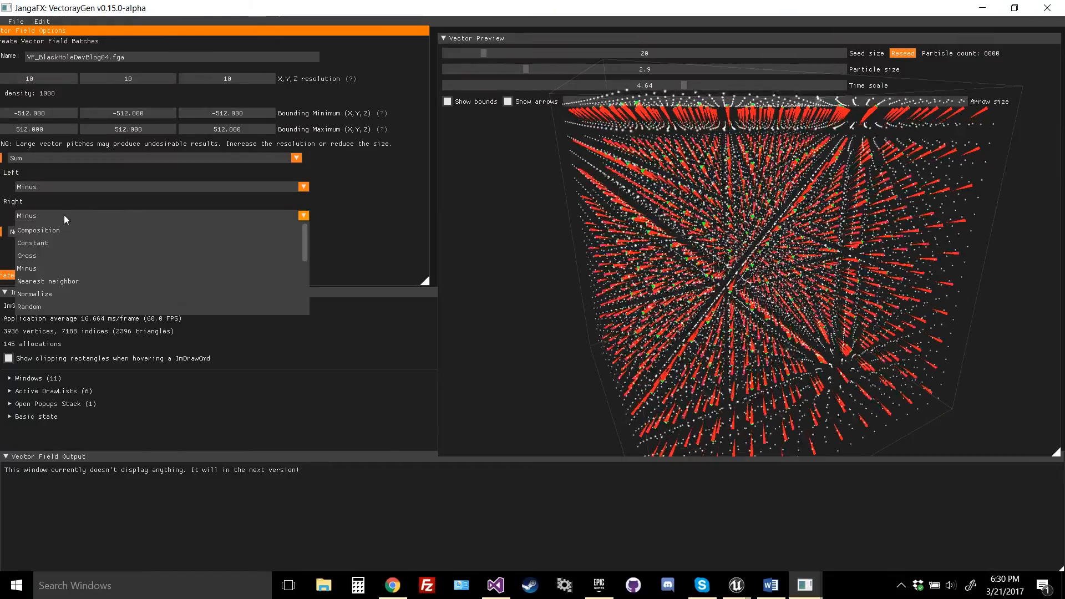
{"action": "left_click", "coordinate": [47, 294]}
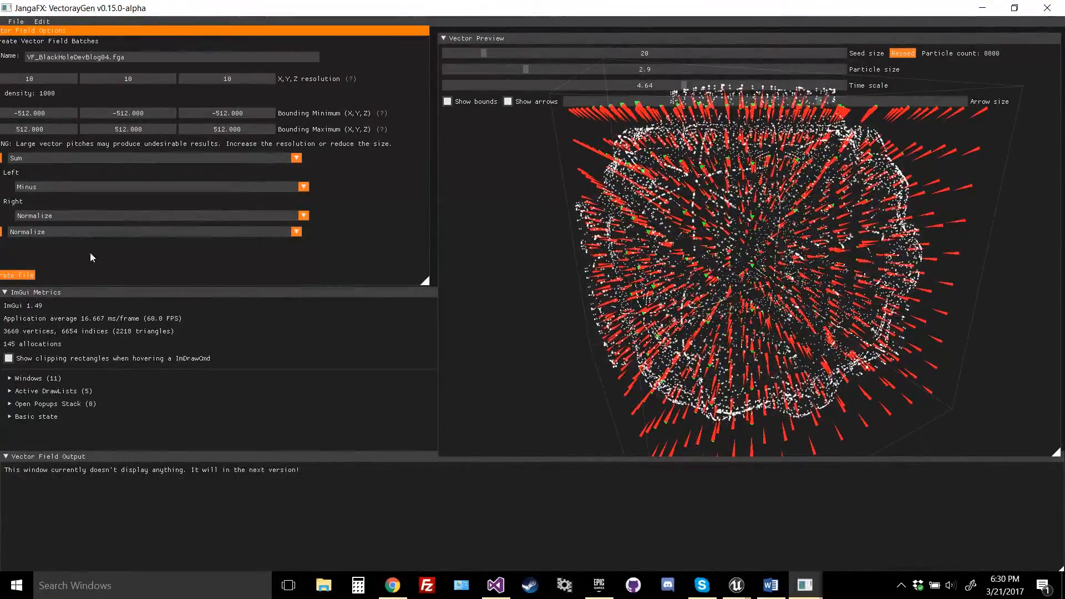
{"action": "left_click_drag", "start_coordinate": [829, 277], "coordinate": [749, 273]}
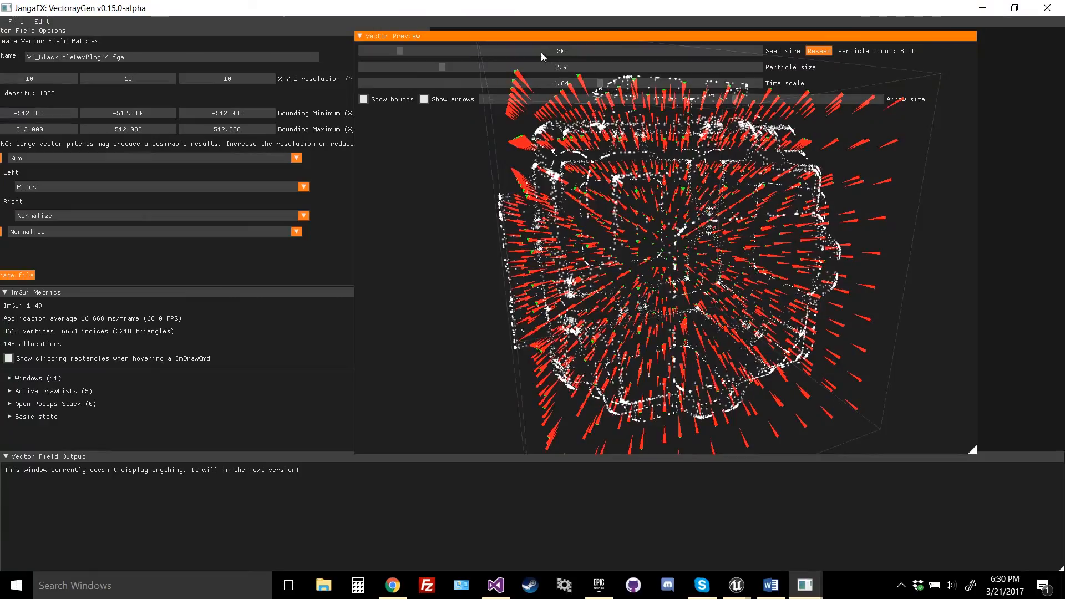
Raise the preview's seed size to 89 and set the X, Y and Z resolution to 3 each
{"action": "left_click_drag", "start_coordinate": [543, 53], "coordinate": [617, 109]}
{"action": "mouse_move", "coordinate": [606, 217]}
{"action": "left_mouse_down"}
{"action": "mouse_move", "coordinate": [674, 212]}
{"action": "mouse_move", "coordinate": [536, 220]}
{"action": "mouse_move", "coordinate": [624, 218]}
{"action": "left_mouse_up"}
{"action": "left_click_drag", "start_coordinate": [139, 79], "coordinate": [154, 83]}
{"action": "left_click_drag", "start_coordinate": [654, 231], "coordinate": [567, 231]}
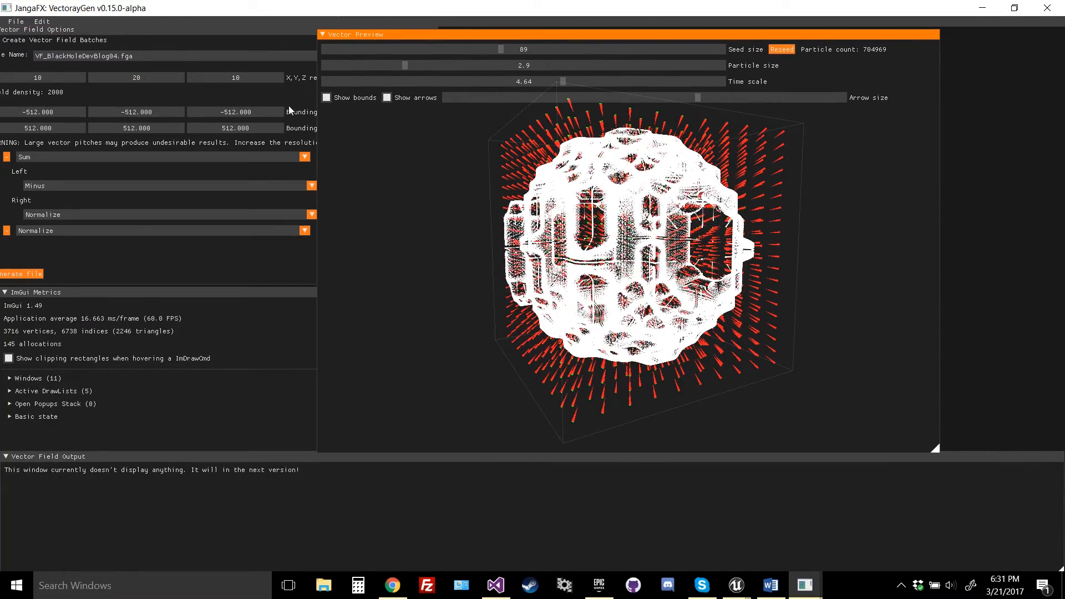
{"action": "left_click_drag", "start_coordinate": [239, 80], "coordinate": [244, 81]}
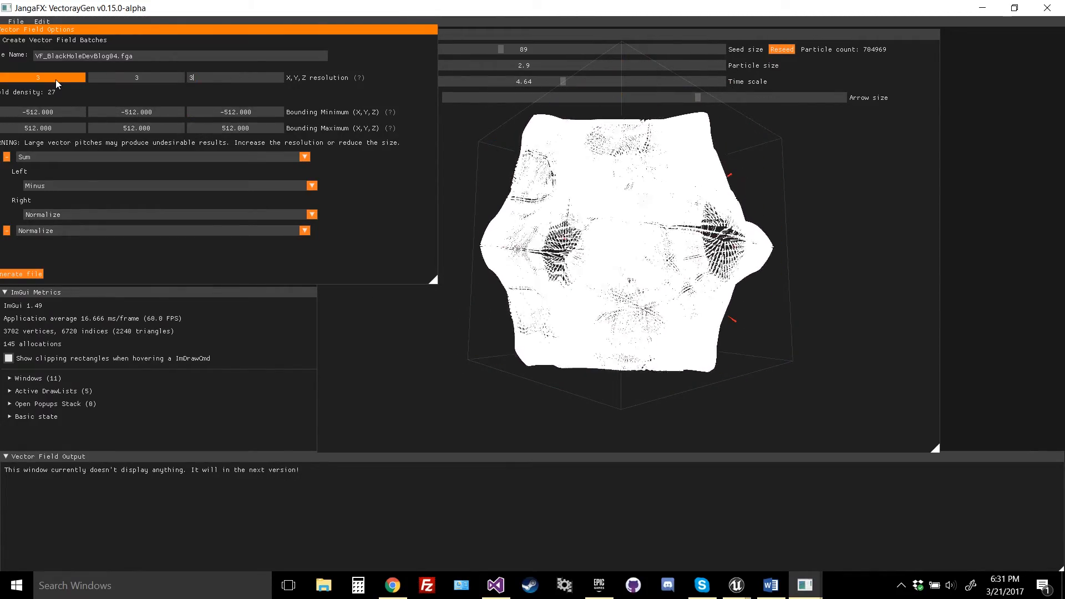
Set the preview's time scale to 10 and inspect the particle motion
{"action": "left_click", "coordinate": [733, 262]}
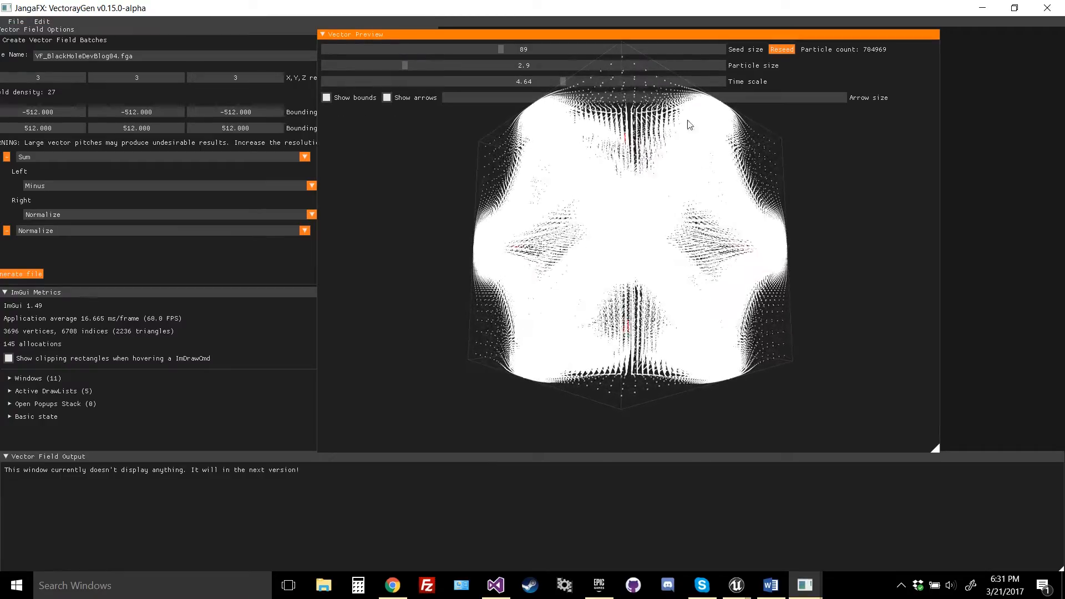
{"action": "left_click_drag", "start_coordinate": [663, 85], "coordinate": [720, 84]}
{"action": "left_click_drag", "start_coordinate": [539, 228], "coordinate": [651, 226]}
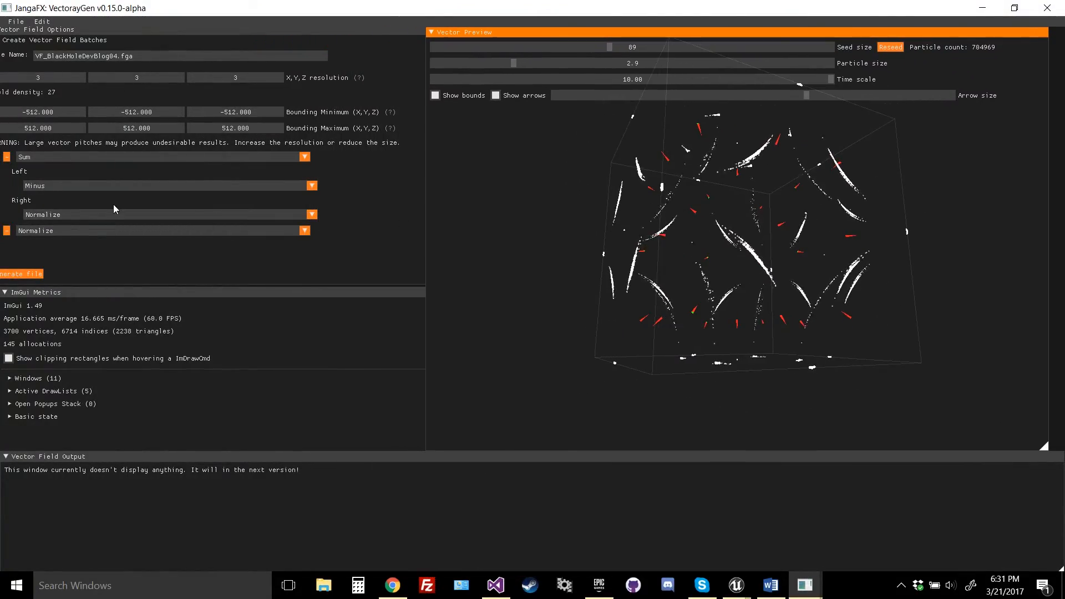
Swap the Sum's operands to Normalize on the left and Minus on the right, and change the operation below the Sum to Minus
{"action": "left_click", "coordinate": [58, 217]}
{"action": "left_click", "coordinate": [49, 243]}
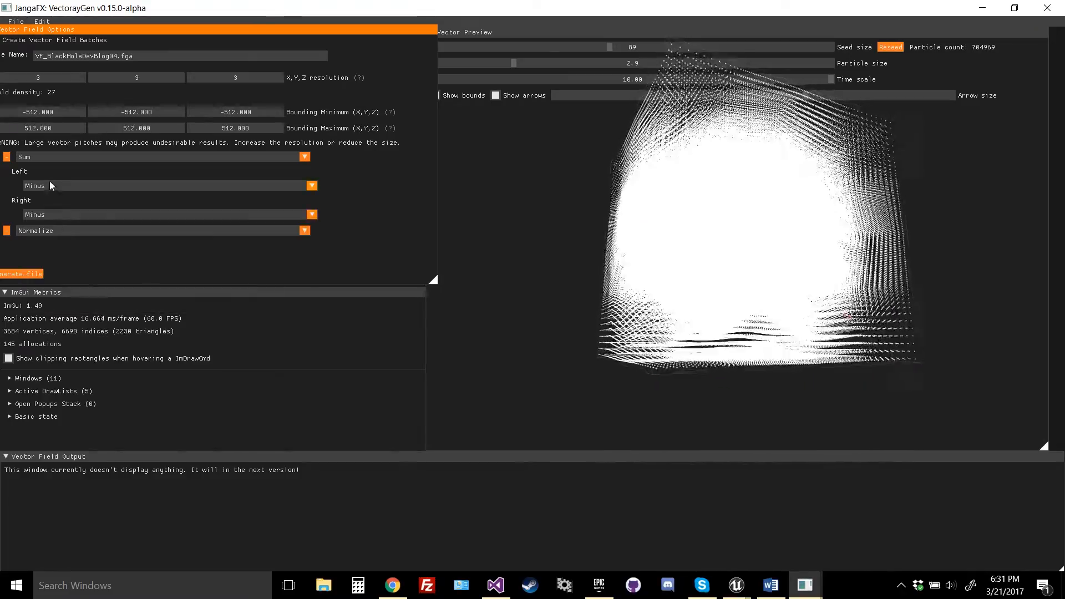
{"action": "left_click", "coordinate": [49, 184]}
{"action": "left_click", "coordinate": [55, 264]}
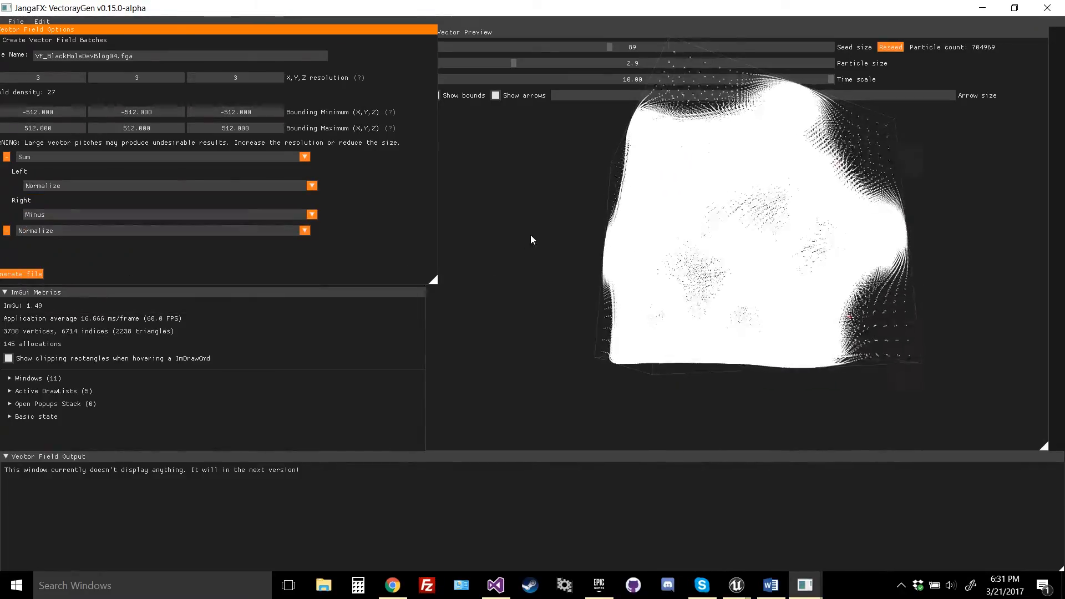
{"action": "left_click", "coordinate": [65, 232]}
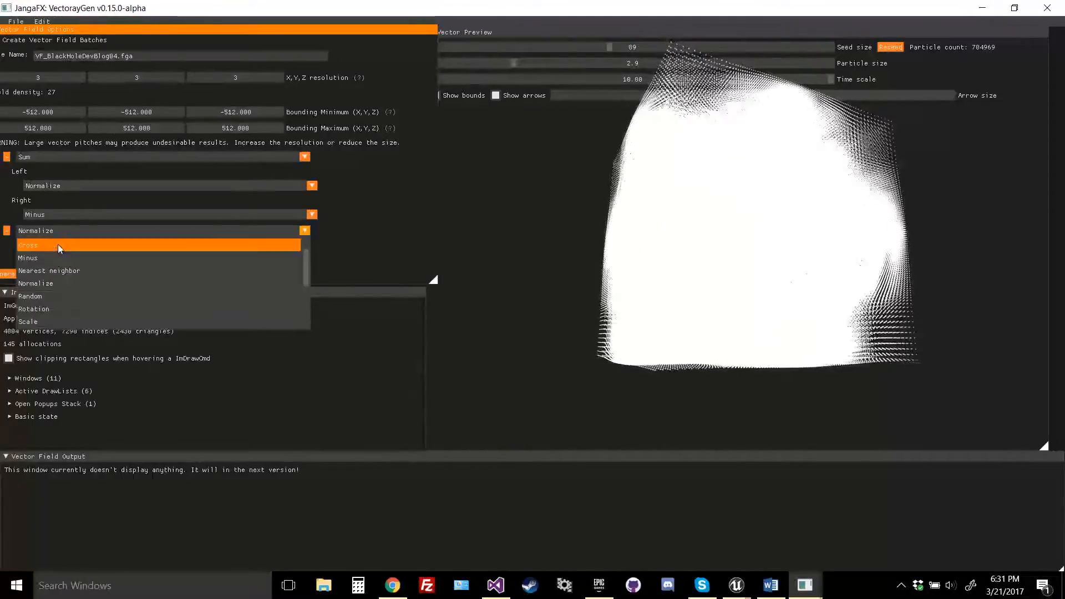
{"action": "left_click", "coordinate": [52, 255]}
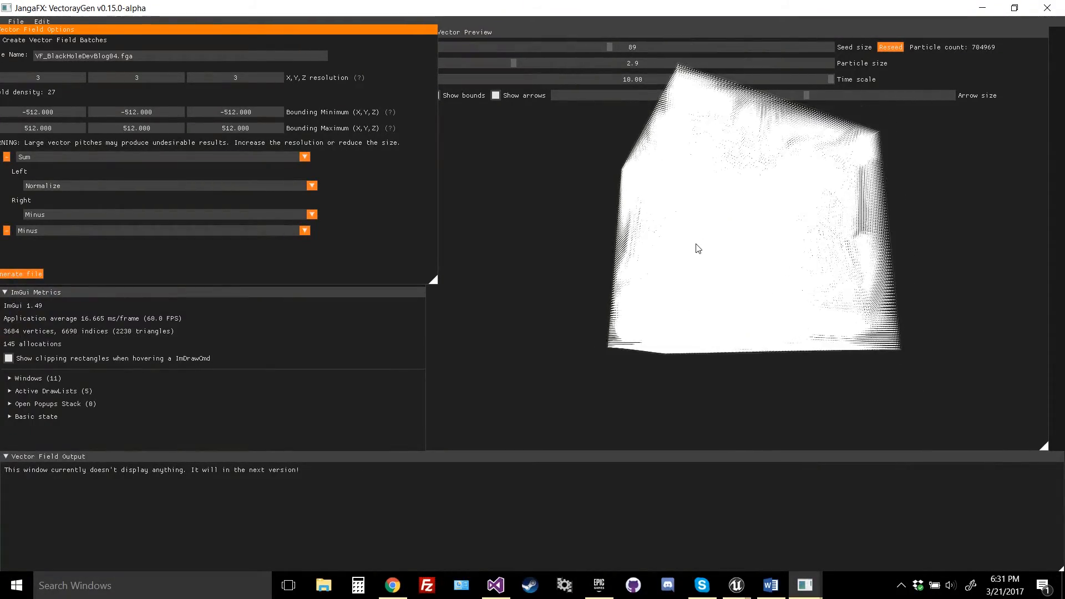
Reduce the preview's seed size to 69 and set the X, Y and Z resolution to 20 each
{"action": "left_click", "coordinate": [703, 249]}
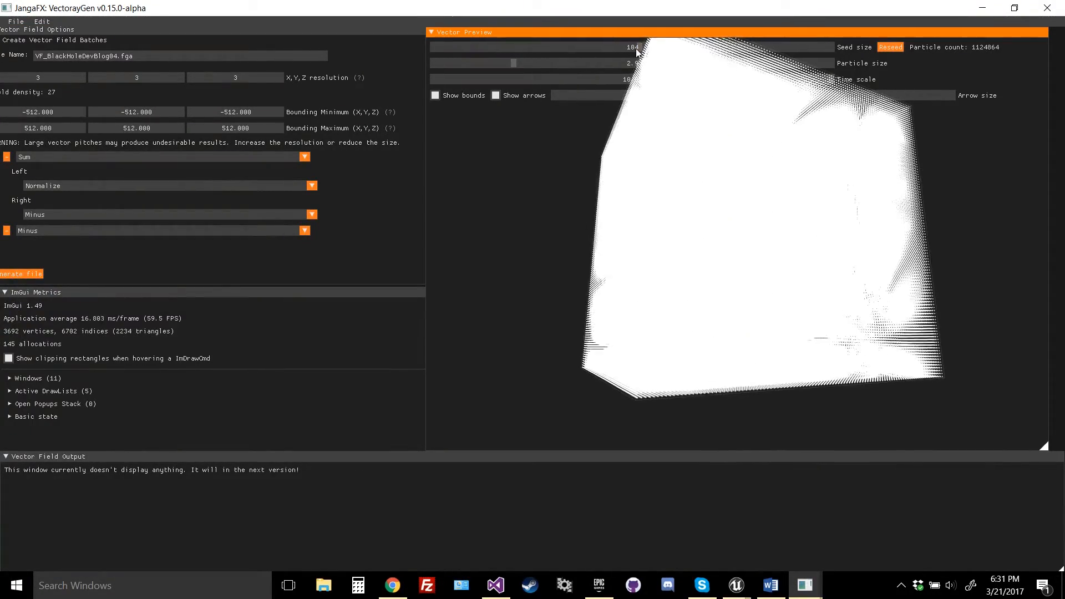
{"action": "left_click_drag", "start_coordinate": [640, 48], "coordinate": [569, 48]}
{"action": "left_click_drag", "start_coordinate": [49, 76], "coordinate": [554, 140]}
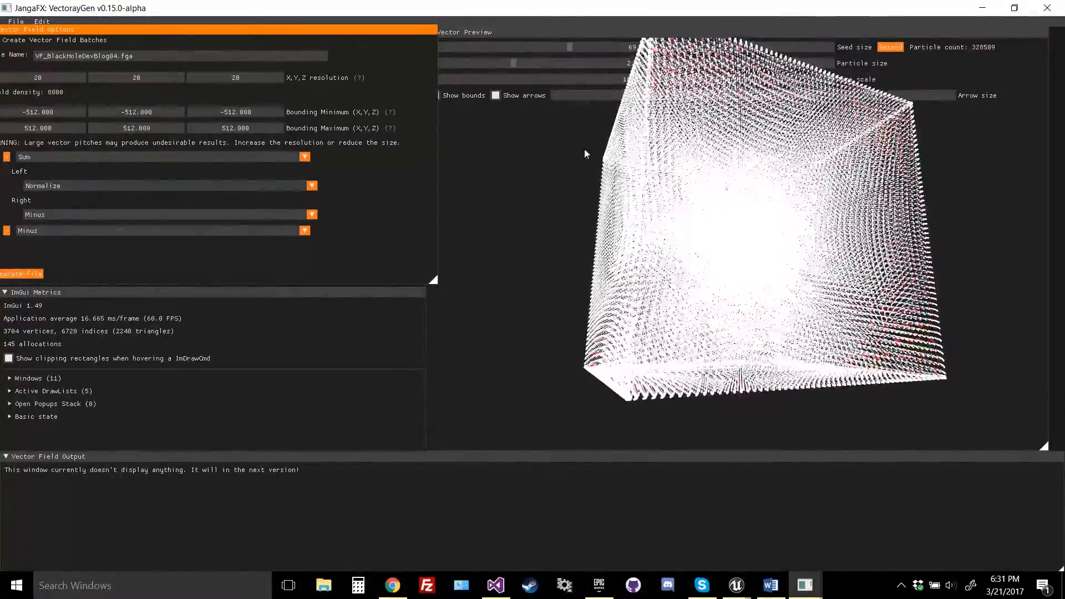
Set the preview's time scale to 200
{"action": "left_click", "coordinate": [668, 211]}
{"action": "left_click", "coordinate": [667, 91], "text": "ctrl"}
{"action": "type", "text": "2"}
{"action": "key", "text": "Return"}
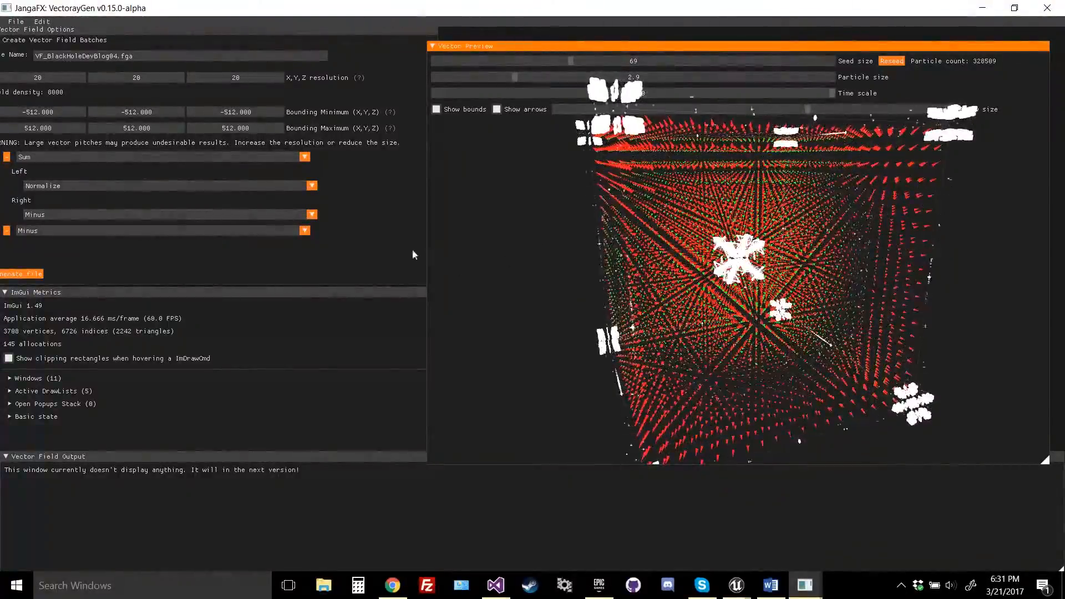
Set the operation below the Sum to Normalize and examine the particles in the preview
{"action": "left_click", "coordinate": [51, 233]}
{"action": "left_click", "coordinate": [56, 303]}
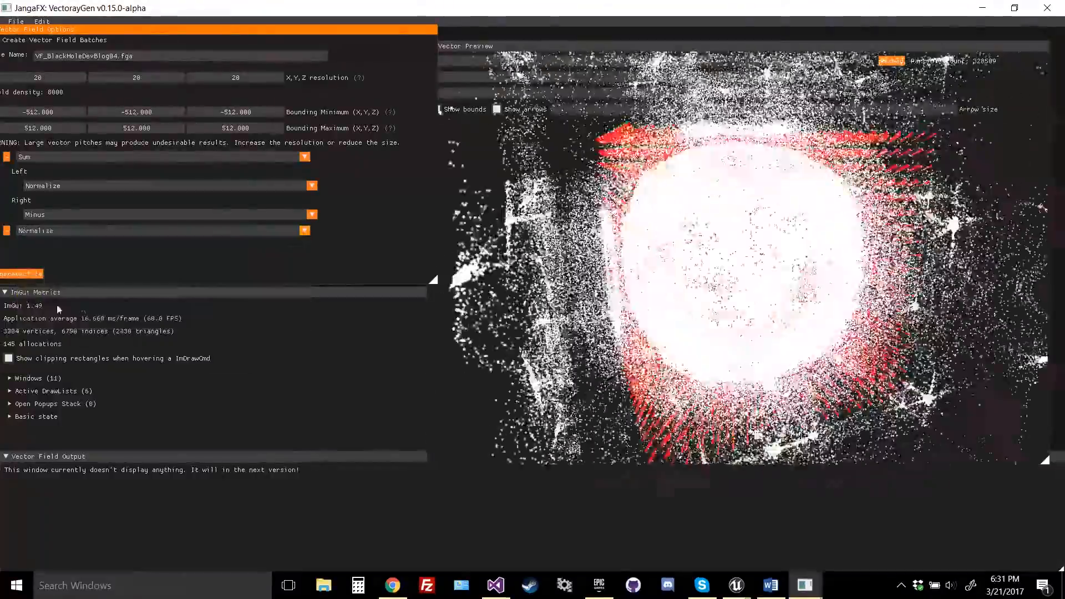
{"action": "left_click", "coordinate": [716, 297]}
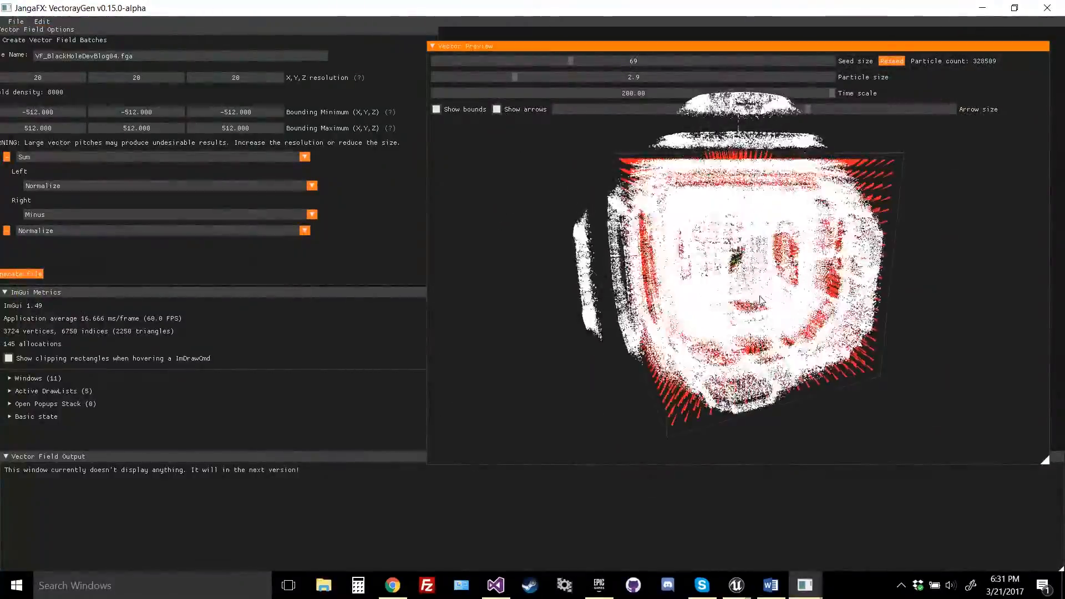
{"action": "left_click_drag", "start_coordinate": [714, 295], "coordinate": [687, 290]}
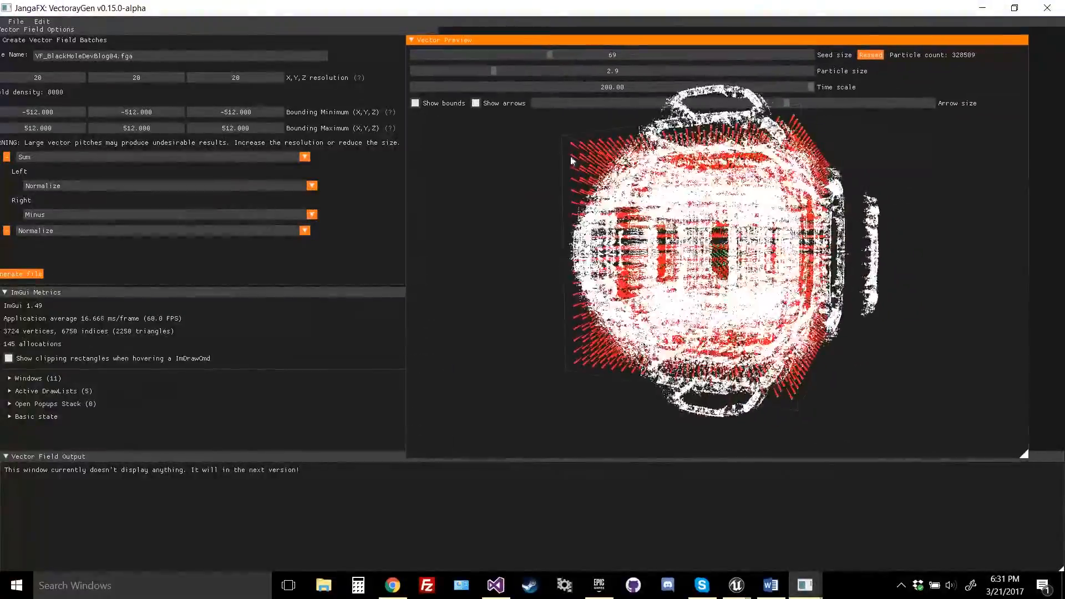
Hide the arrows and the bounds in the vector preview so only the particles are drawn
{"action": "left_click", "coordinate": [476, 104]}
{"action": "left_click_drag", "start_coordinate": [447, 127], "coordinate": [462, 129]}
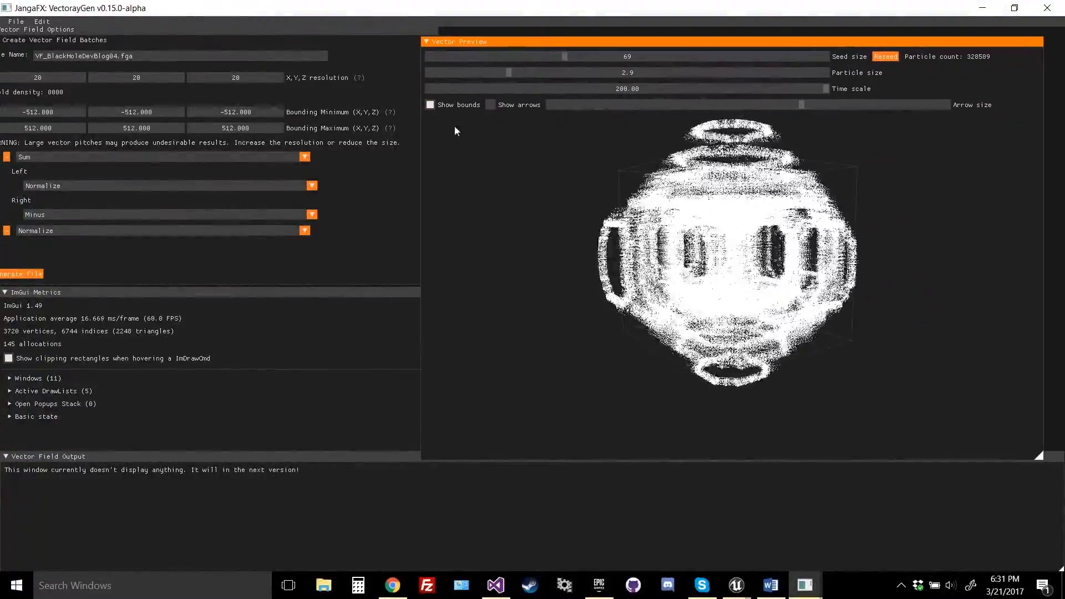
{"action": "left_click_drag", "start_coordinate": [547, 228], "coordinate": [574, 227]}
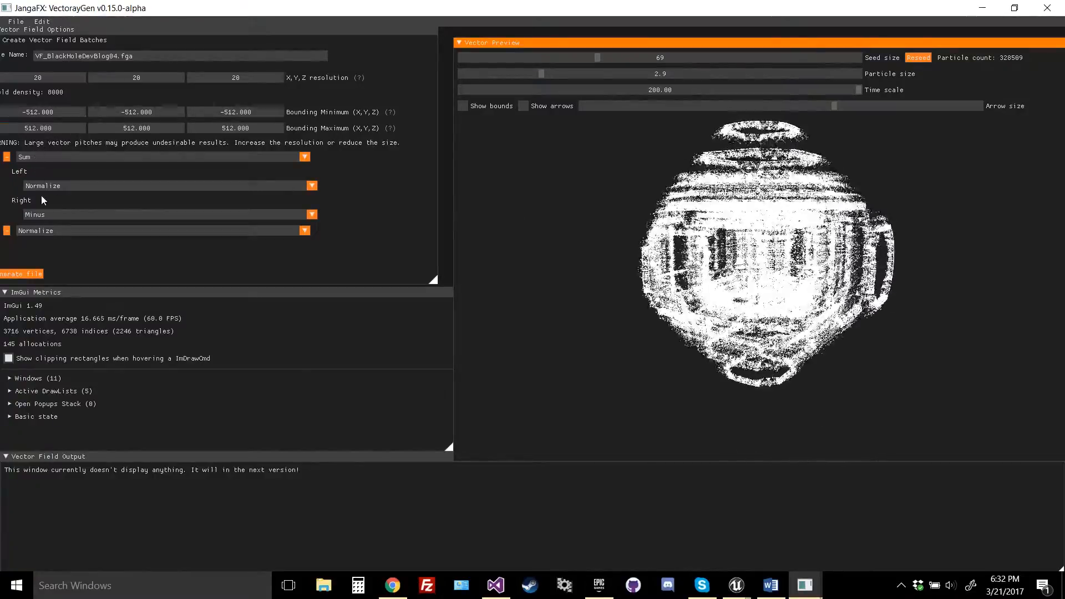
Set the field's Y resolution to 5 and inspect the particle shape in the preview
{"action": "left_click_drag", "start_coordinate": [142, 78], "coordinate": [95, 78]}
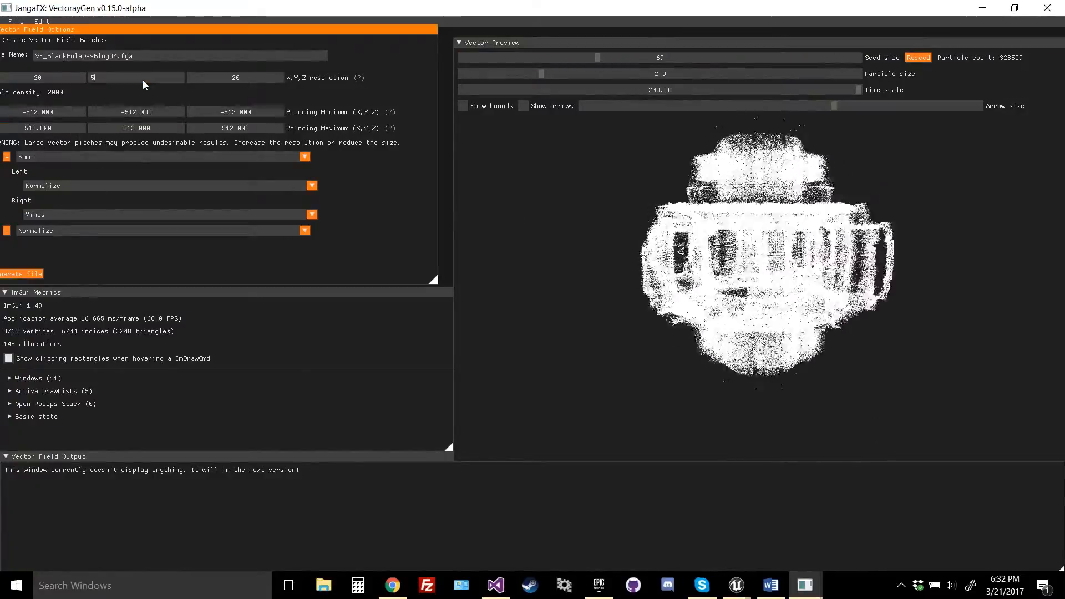
{"action": "mouse_move", "coordinate": [613, 277]}
{"action": "left_mouse_down"}
{"action": "mouse_move", "coordinate": [633, 247]}
{"action": "mouse_move", "coordinate": [616, 269]}
{"action": "mouse_move", "coordinate": [585, 268]}
{"action": "mouse_move", "coordinate": [617, 261]}
{"action": "left_mouse_up"}
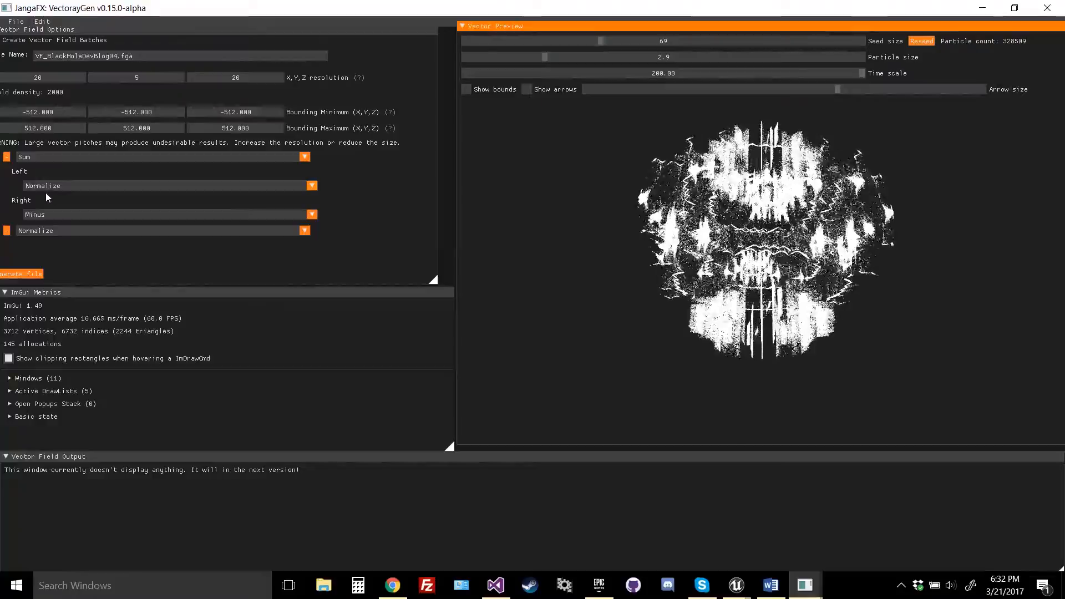
{"action": "left_click_drag", "start_coordinate": [632, 313], "coordinate": [615, 304]}
Set the Sum's left operand to Rotation
{"action": "left_click", "coordinate": [75, 185]}
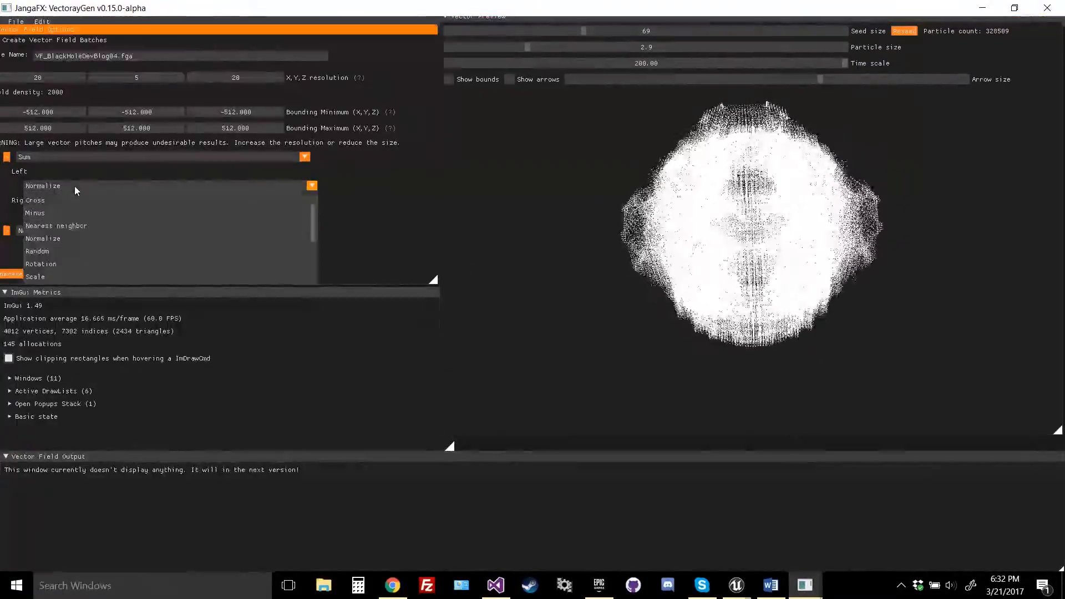
{"action": "left_click", "coordinate": [68, 264]}
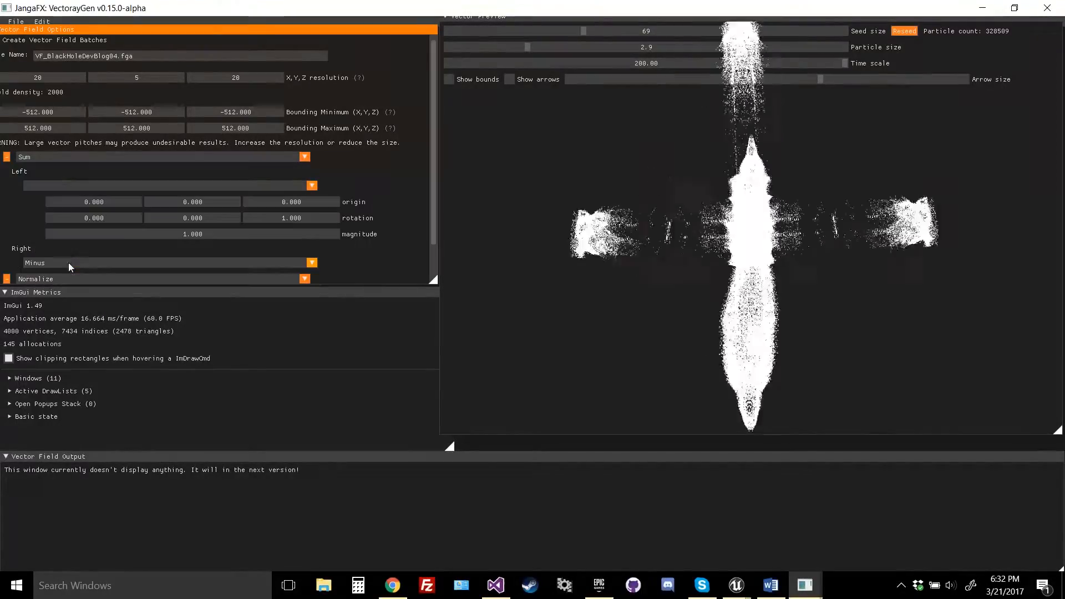
{"action": "scroll", "coordinate": [50, 256], "scroll_direction": "down", "scroll_amount": 1}
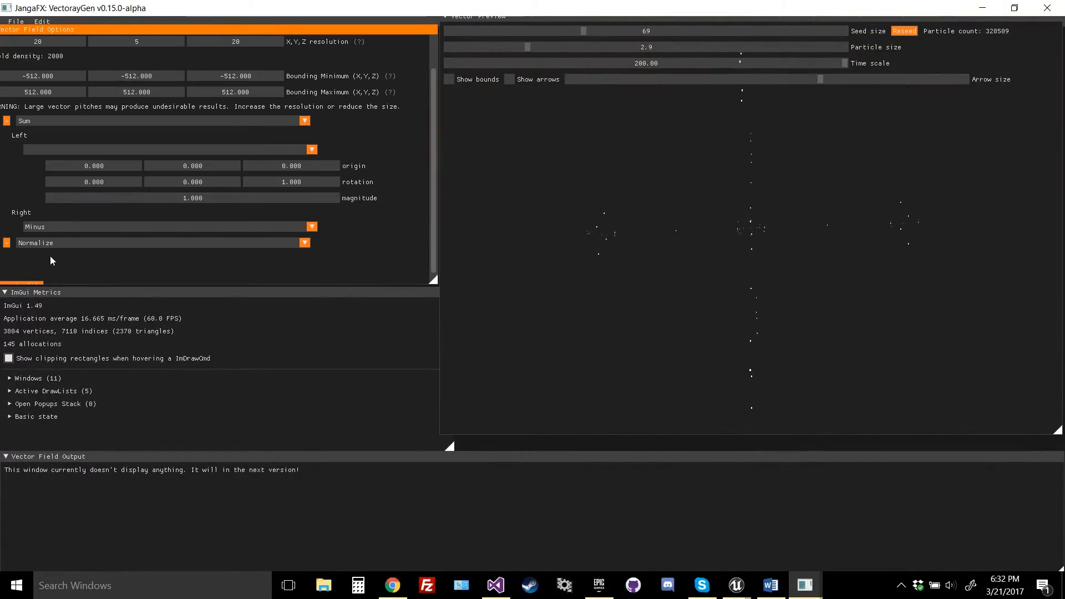
{"action": "left_click", "coordinate": [48, 227]}
Set the preview's time scale to 10
{"action": "left_click", "coordinate": [638, 64]}
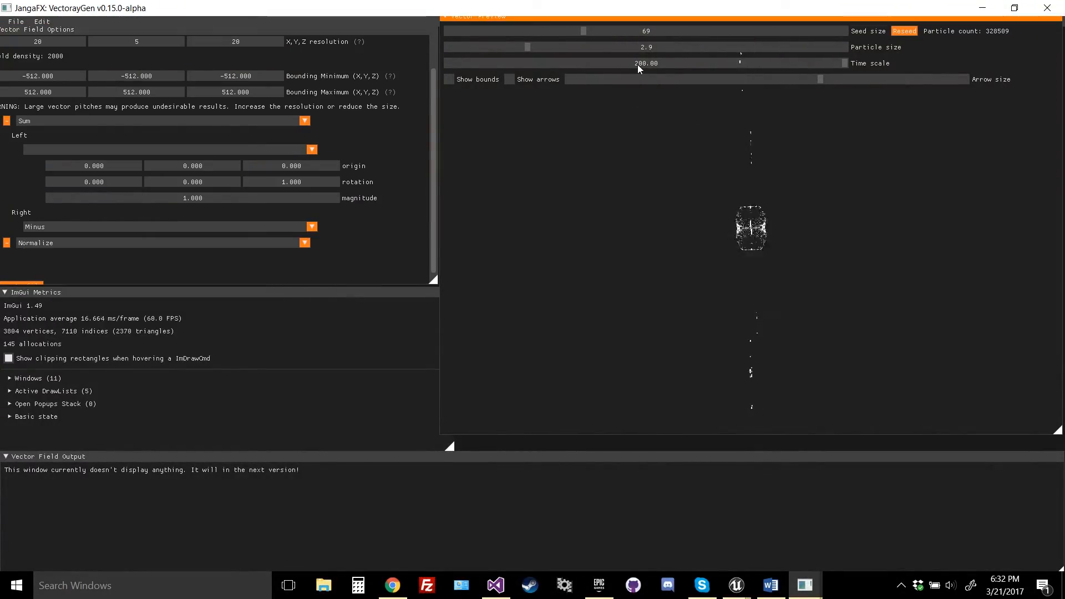
{"action": "double_click", "coordinate": [650, 59]}
{"action": "type", "text": "10"}
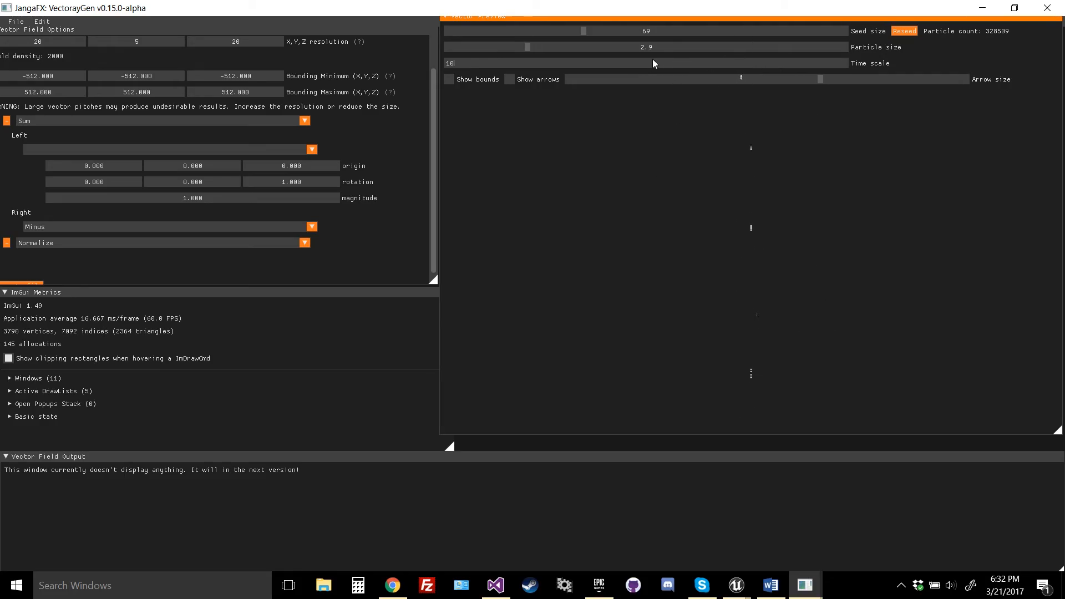
{"action": "key", "text": "Return"}
Show the field's bounds in the preview and examine the particles around them from near and far
{"action": "mouse_move", "coordinate": [759, 279]}
{"action": "left_mouse_down"}
{"action": "mouse_move", "coordinate": [734, 245]}
{"action": "mouse_move", "coordinate": [742, 237]}
{"action": "mouse_move", "coordinate": [749, 274]}
{"action": "left_mouse_up"}
{"action": "left_click", "coordinate": [448, 90]}
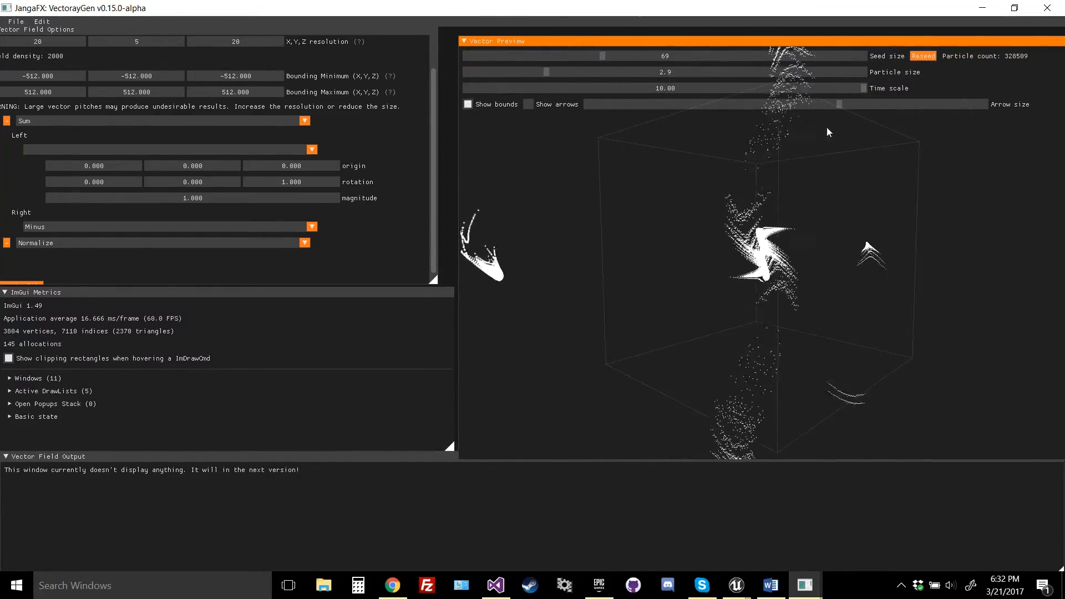
{"action": "left_click_drag", "start_coordinate": [816, 294], "coordinate": [768, 277]}
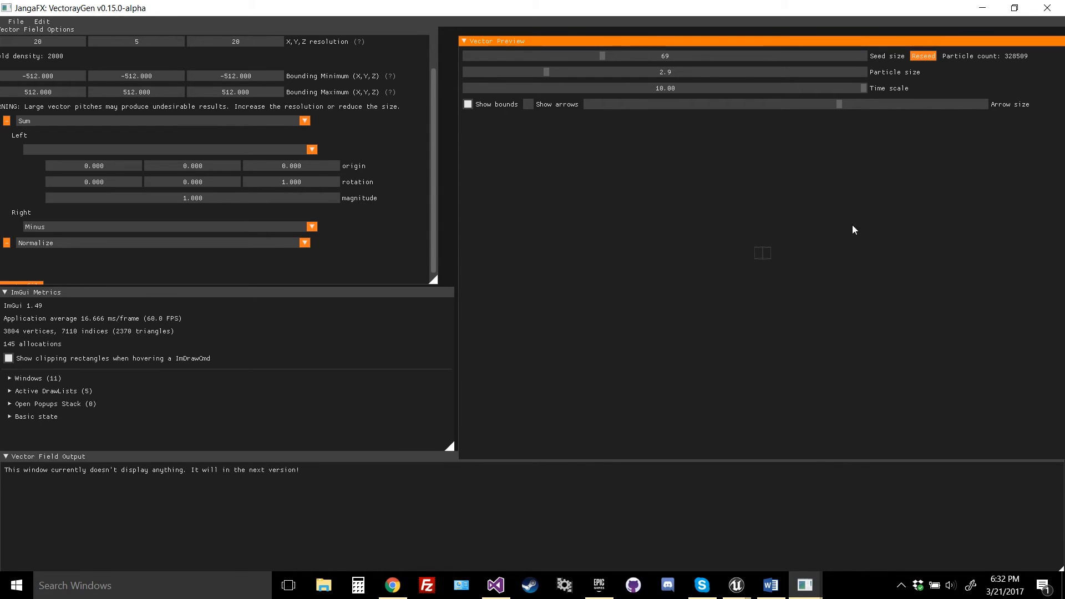
{"action": "scroll", "coordinate": [747, 233], "scroll_direction": "up", "scroll_amount": 5}
Set the Sum's right operand to Random, keeping Rotation as the left operand
{"action": "left_click", "coordinate": [199, 150]}
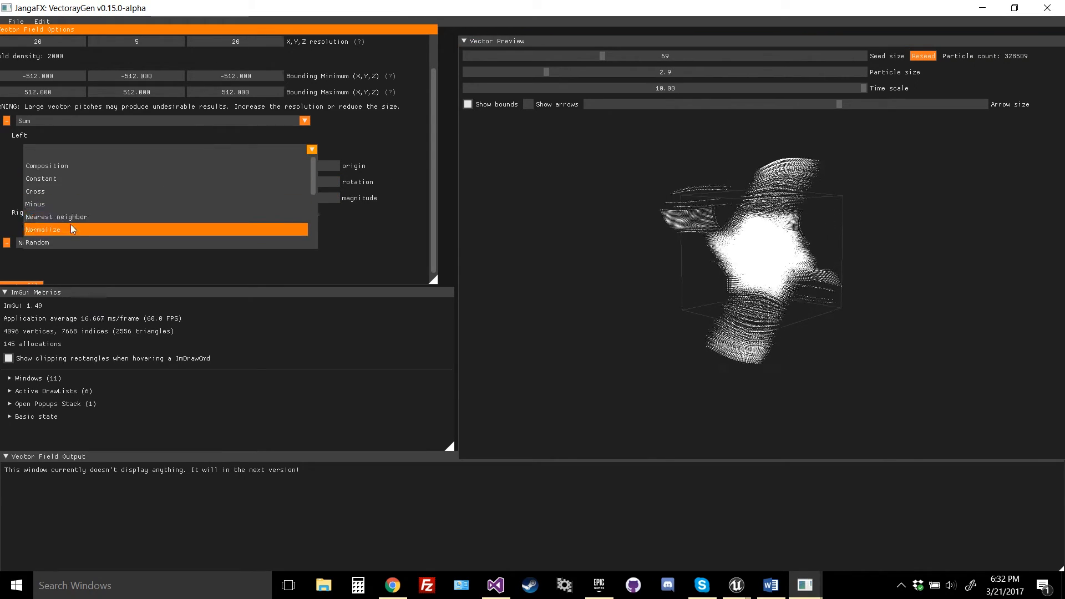
{"action": "left_click", "coordinate": [391, 159]}
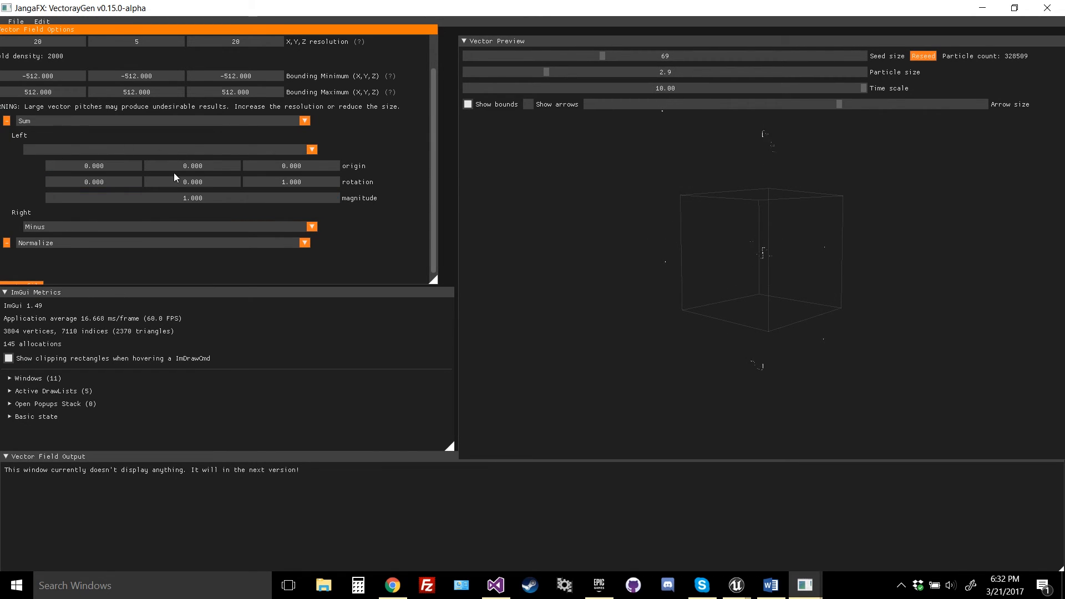
{"action": "left_click", "coordinate": [94, 226]}
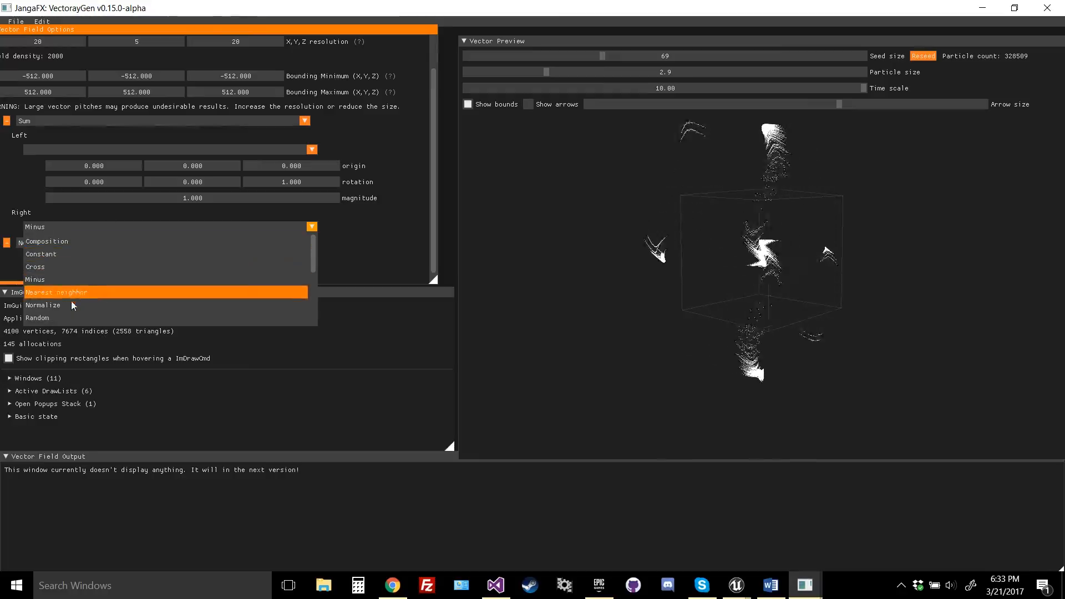
{"action": "left_click", "coordinate": [70, 321]}
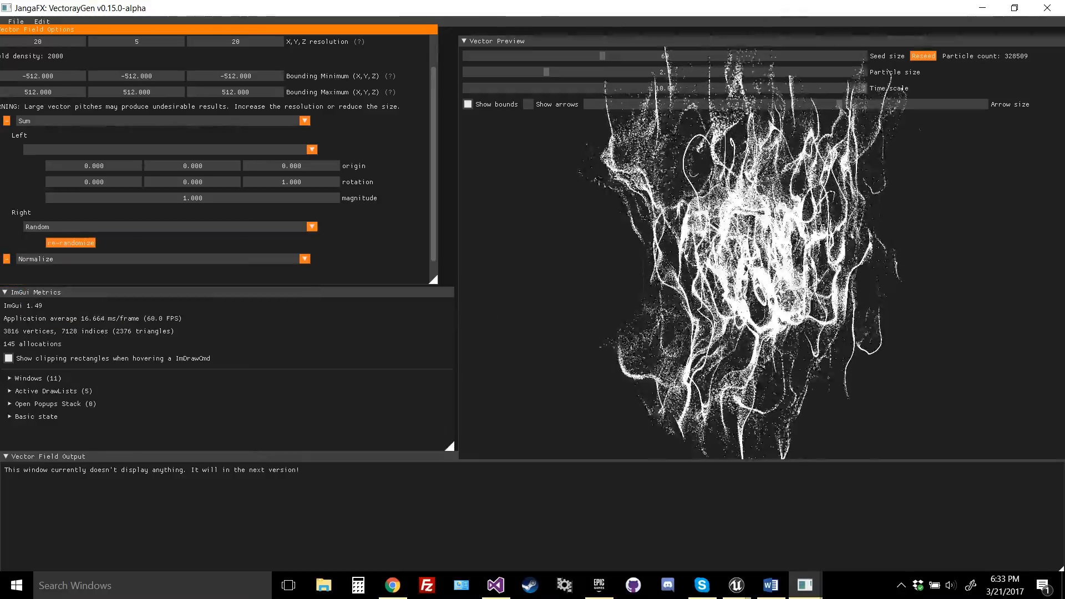
Set the Sum's right operand to a nested Sum and that nested Sum's left operand to Random
{"action": "left_click", "coordinate": [58, 226]}
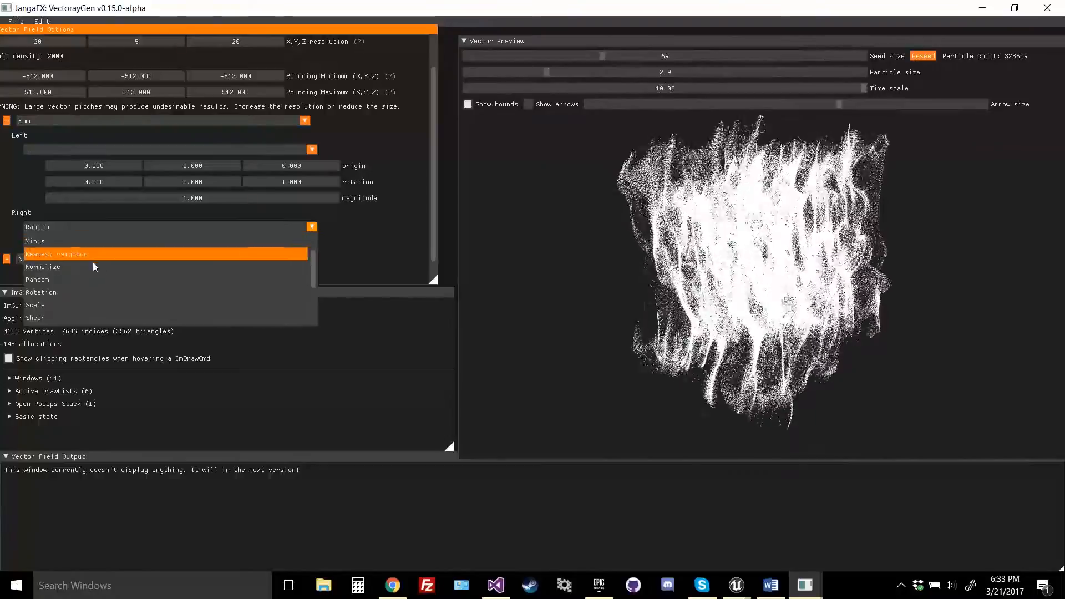
{"action": "left_click", "coordinate": [59, 266]}
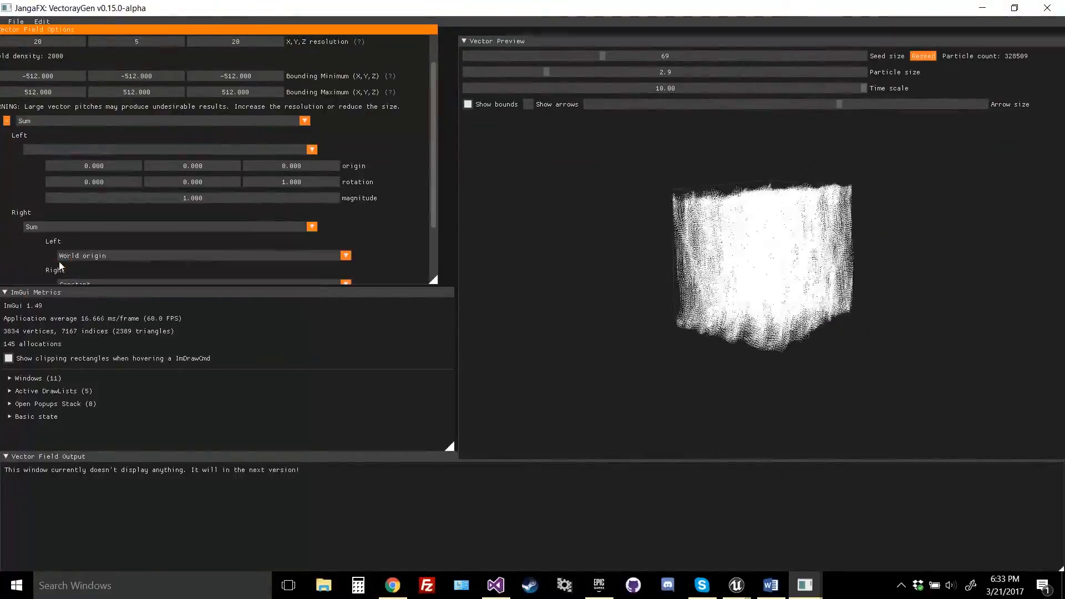
{"action": "left_click", "coordinate": [104, 255]}
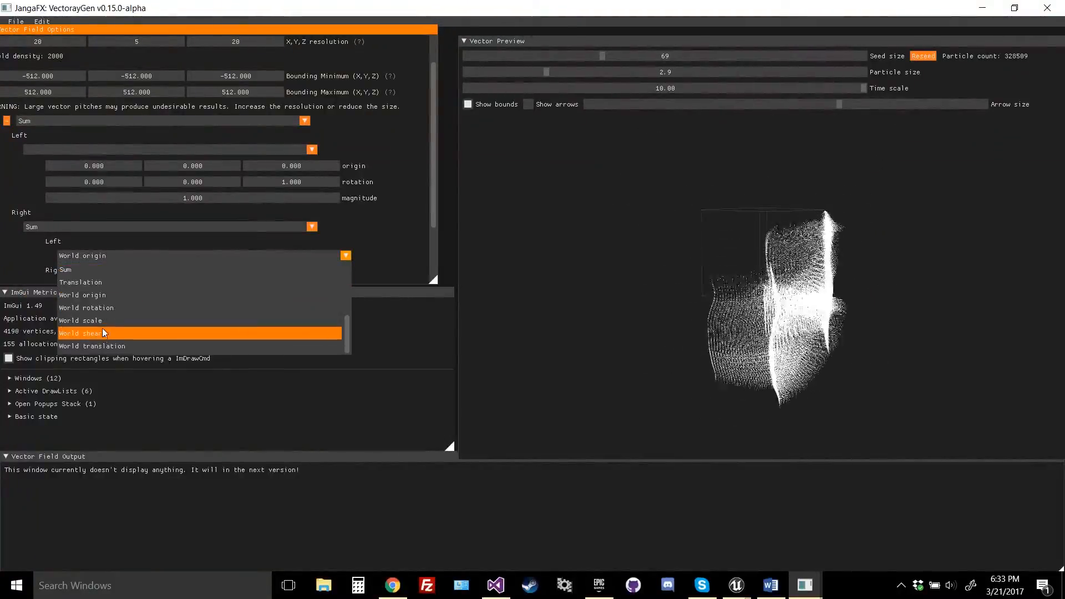
{"action": "scroll", "coordinate": [98, 305], "scroll_direction": "up", "scroll_amount": 1}
{"action": "left_click", "coordinate": [100, 271]}
Set the nested Sum's right operand to Minus
{"action": "scroll", "coordinate": [102, 266], "scroll_direction": "down", "scroll_amount": 1}
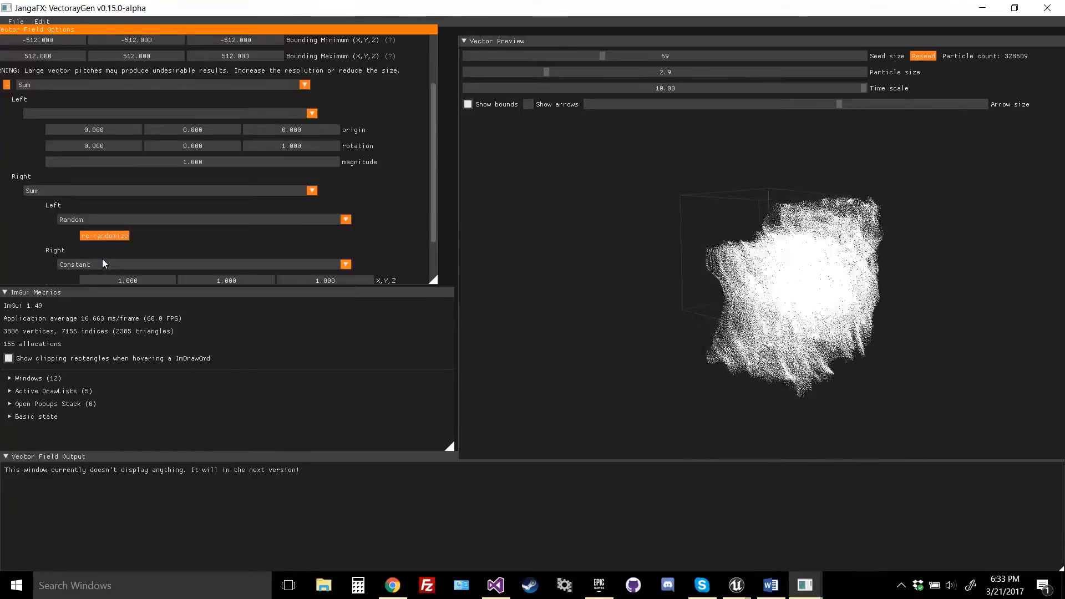
{"action": "left_click", "coordinate": [102, 263]}
{"action": "left_click", "coordinate": [83, 320]}
Show the vector arrows in the preview, reseed the particles and examine the field from several angles
{"action": "scroll", "coordinate": [760, 263], "scroll_direction": "up", "scroll_amount": 5}
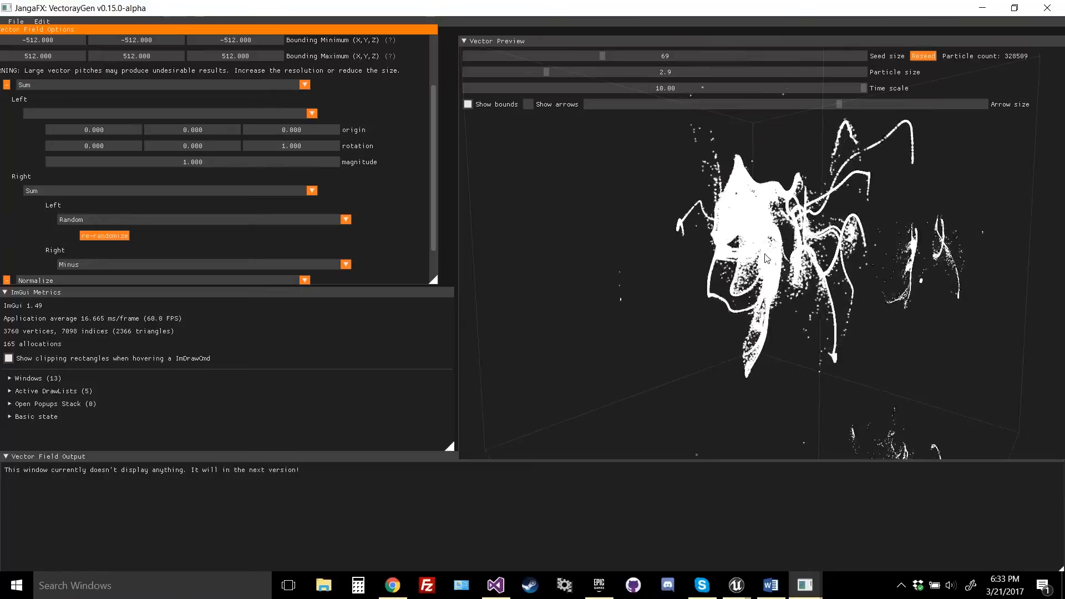
{"action": "left_click_drag", "start_coordinate": [750, 269], "coordinate": [727, 270]}
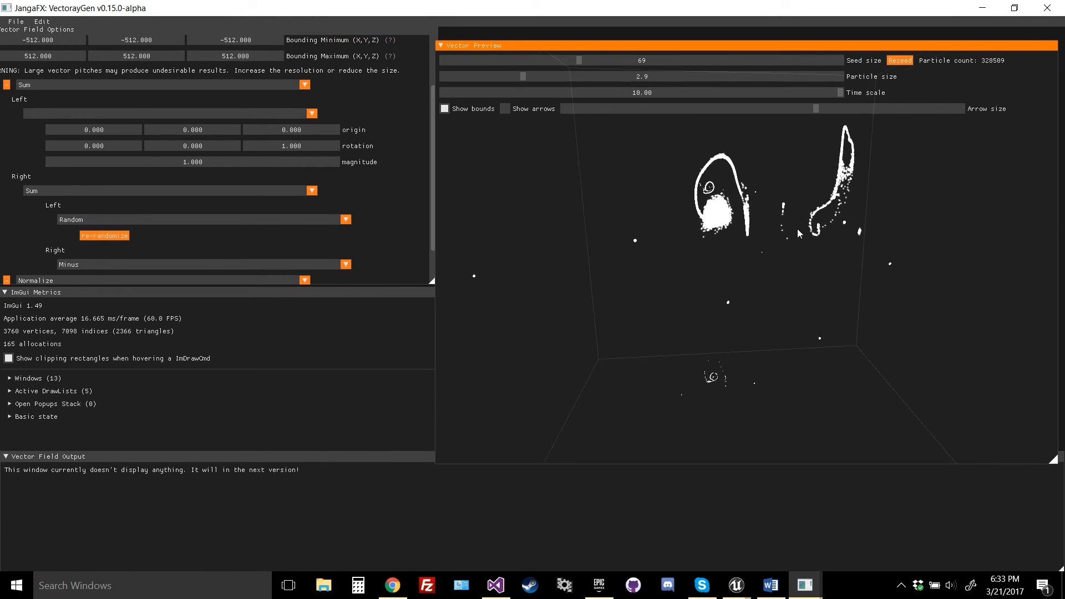
{"action": "left_click_drag", "start_coordinate": [774, 236], "coordinate": [748, 233]}
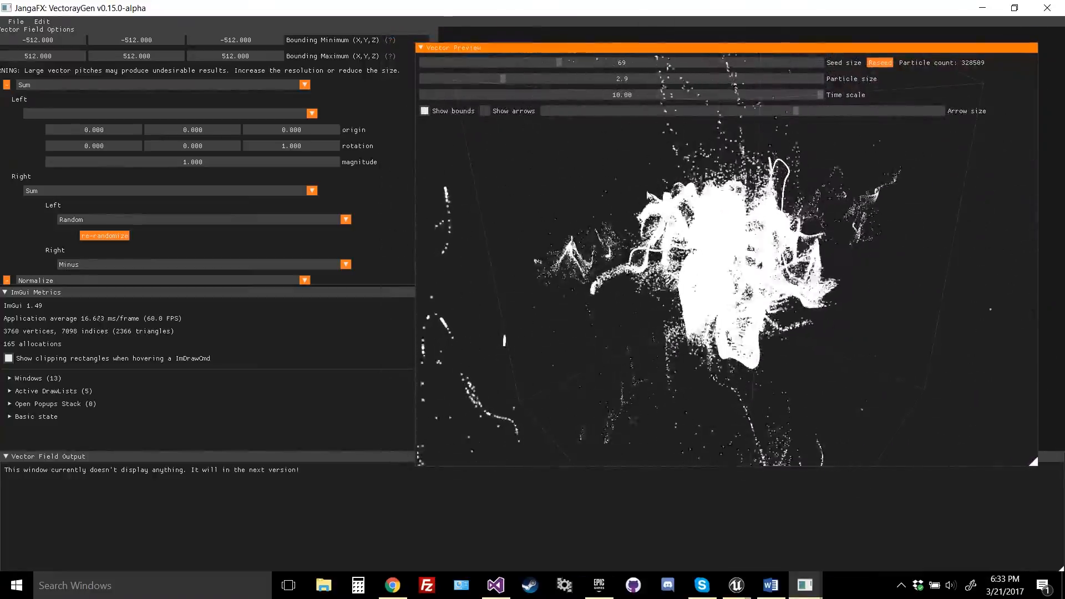
{"action": "left_click", "coordinate": [485, 111]}
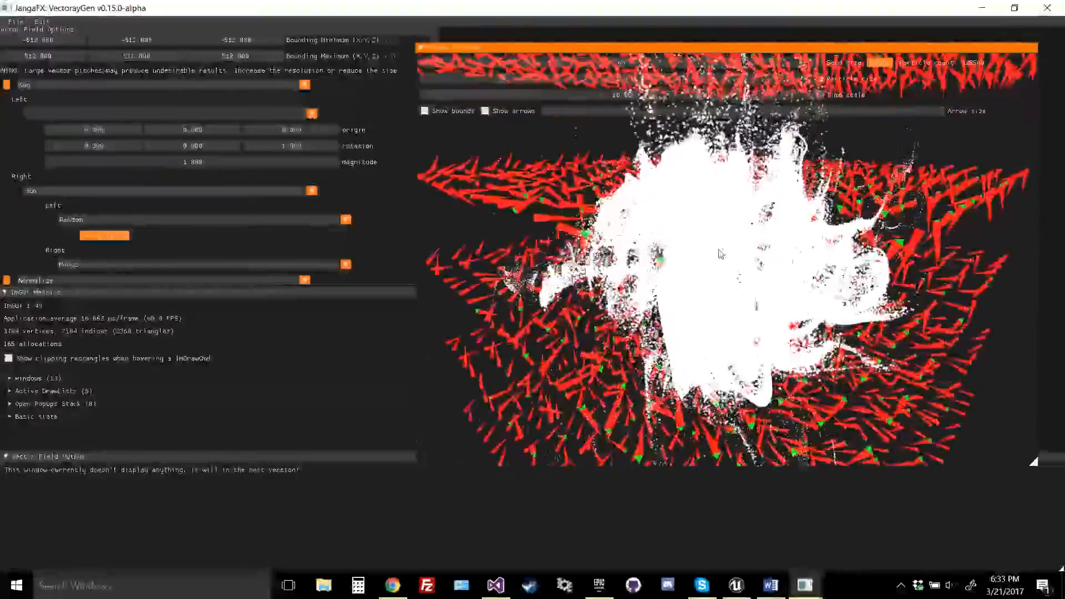
{"action": "key", "text": "r"}
{"action": "left_click_drag", "start_coordinate": [699, 226], "coordinate": [726, 224]}
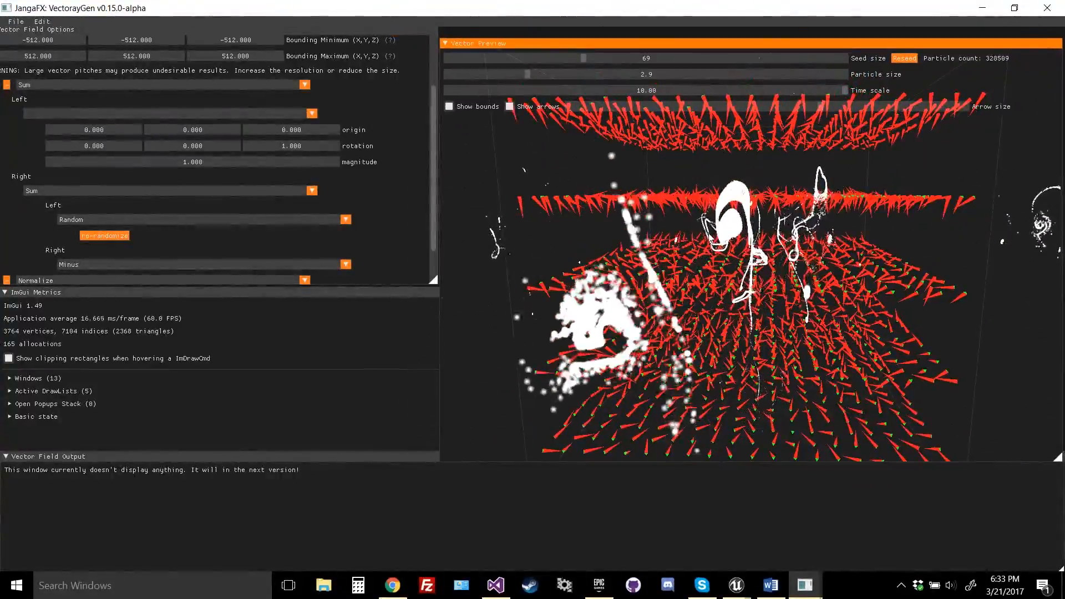
{"action": "scroll", "coordinate": [748, 254], "scroll_direction": "down", "scroll_amount": 4}
{"action": "scroll", "coordinate": [740, 247], "scroll_direction": "up", "scroll_amount": 7}
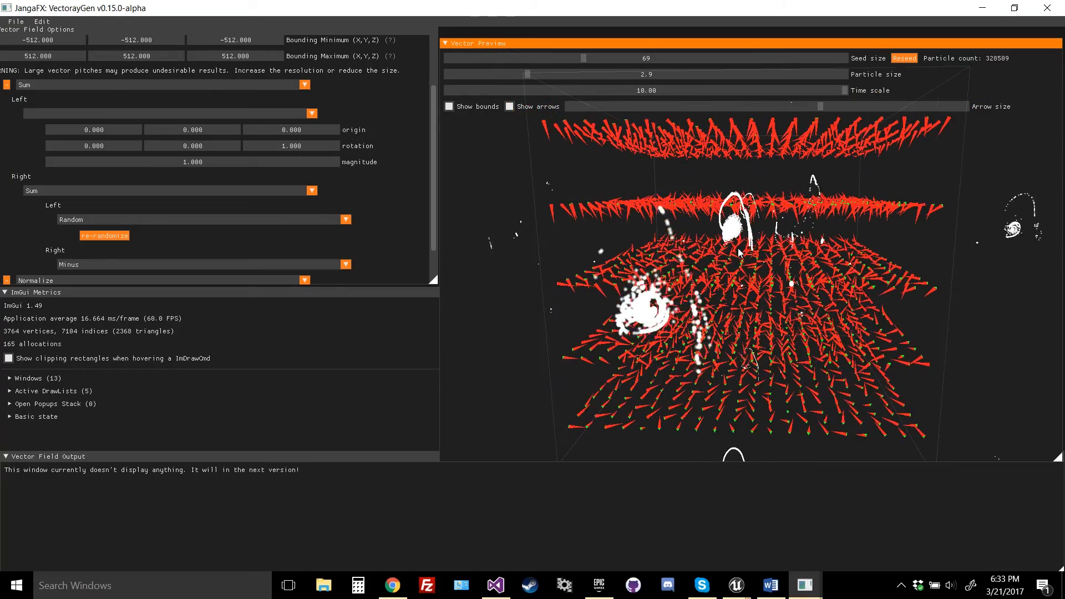
{"action": "left_click_drag", "start_coordinate": [728, 237], "coordinate": [730, 260]}
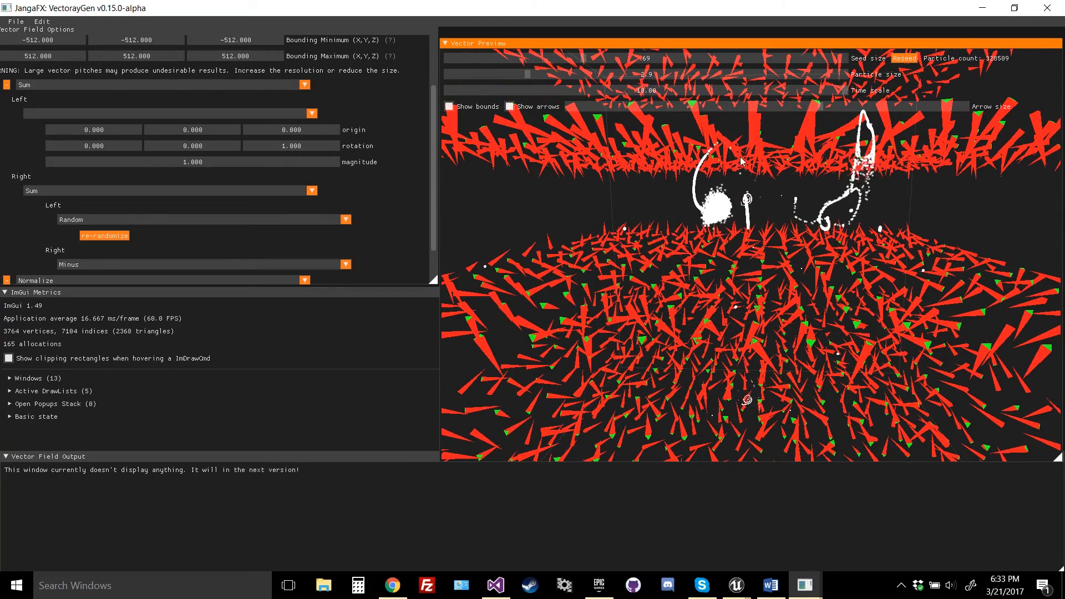
Set both the X and Z resolution of the vector field to 5
{"action": "scroll", "coordinate": [232, 169], "scroll_direction": "up", "scroll_amount": 2}
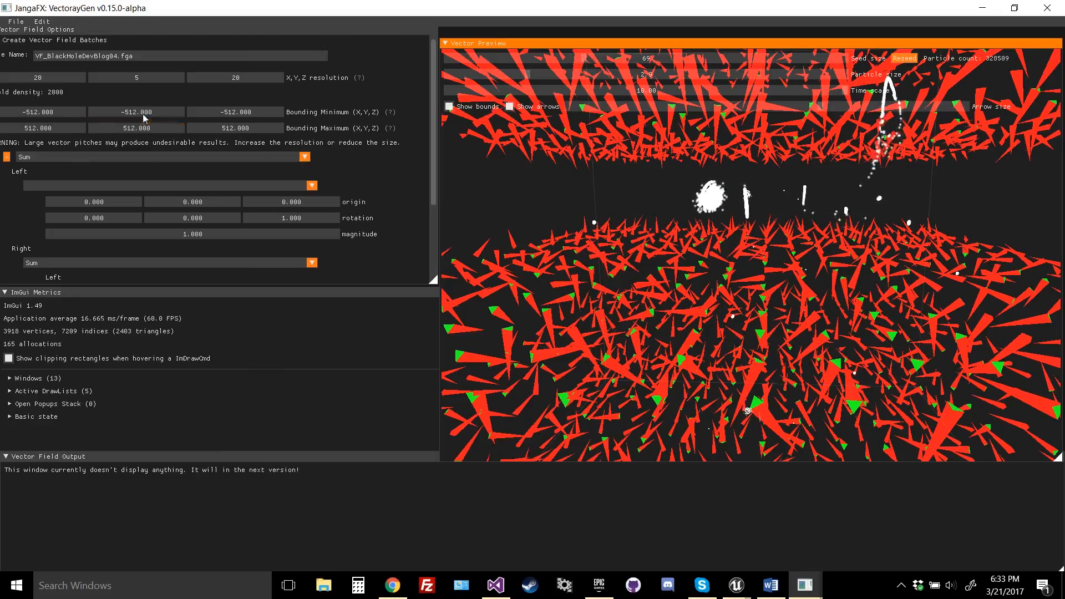
{"action": "left_click", "coordinate": [36, 79]}
{"action": "type", "text": "5"}
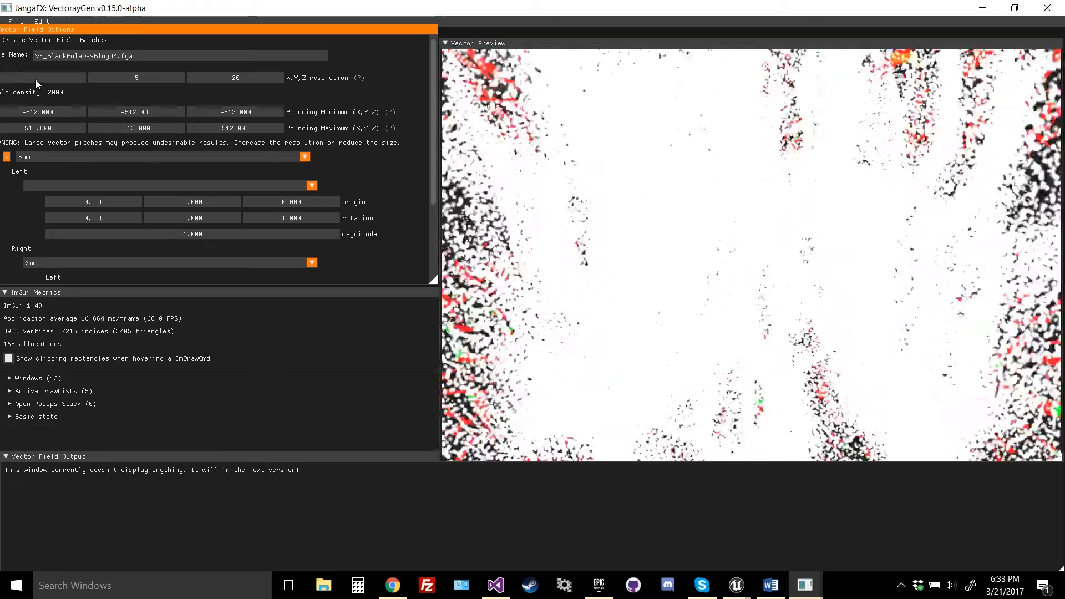
{"action": "key", "text": "Return"}
{"action": "left_click_drag", "start_coordinate": [178, 34], "coordinate": [214, 39]}
{"action": "double_click", "coordinate": [65, 85]}
{"action": "type", "text": "2"}
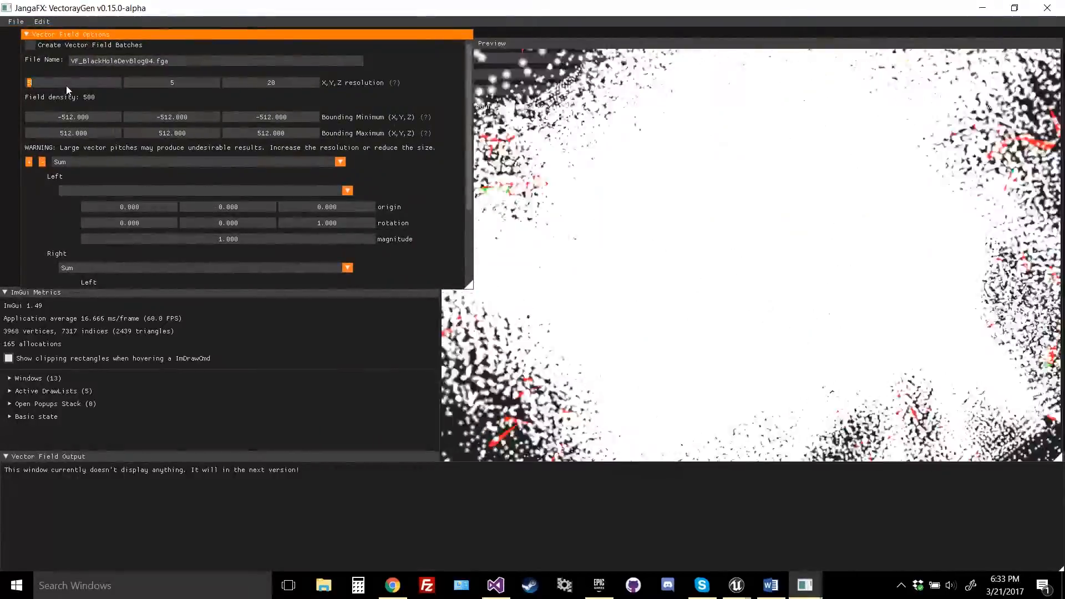
{"action": "key", "text": "BackSpace"}
{"action": "type", "text": "5"}
{"action": "key", "text": "Tab"}
{"action": "key", "text": "Tab"}
{"action": "type", "text": "5"}
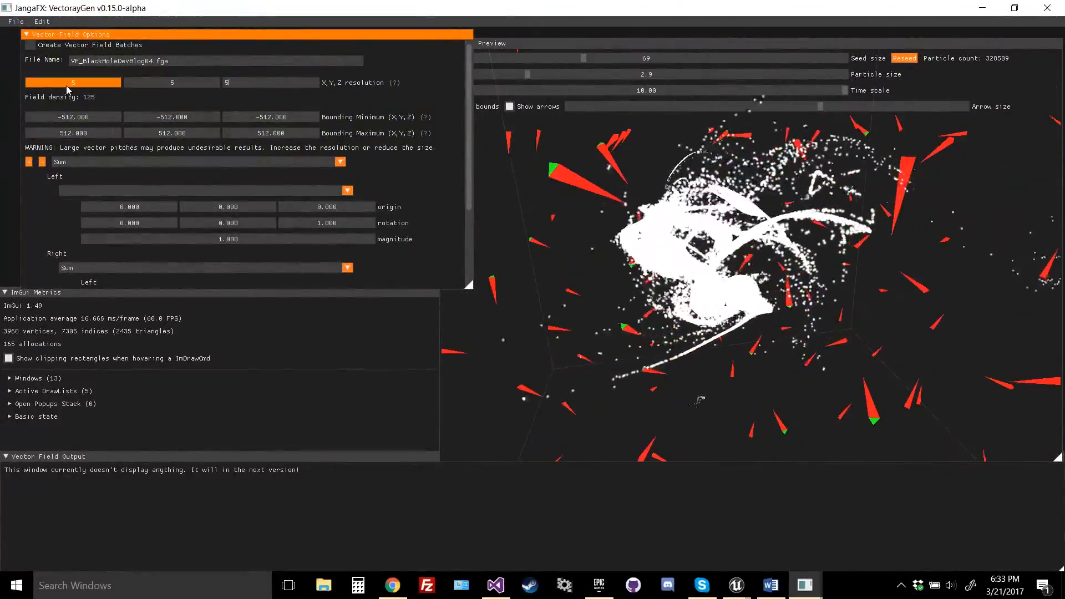
Change the vector field's file name to VF_RandomBlackHole.fga and generate the file
{"action": "left_click", "coordinate": [699, 318]}
{"action": "scroll", "coordinate": [716, 324], "scroll_direction": "up", "scroll_amount": 5}
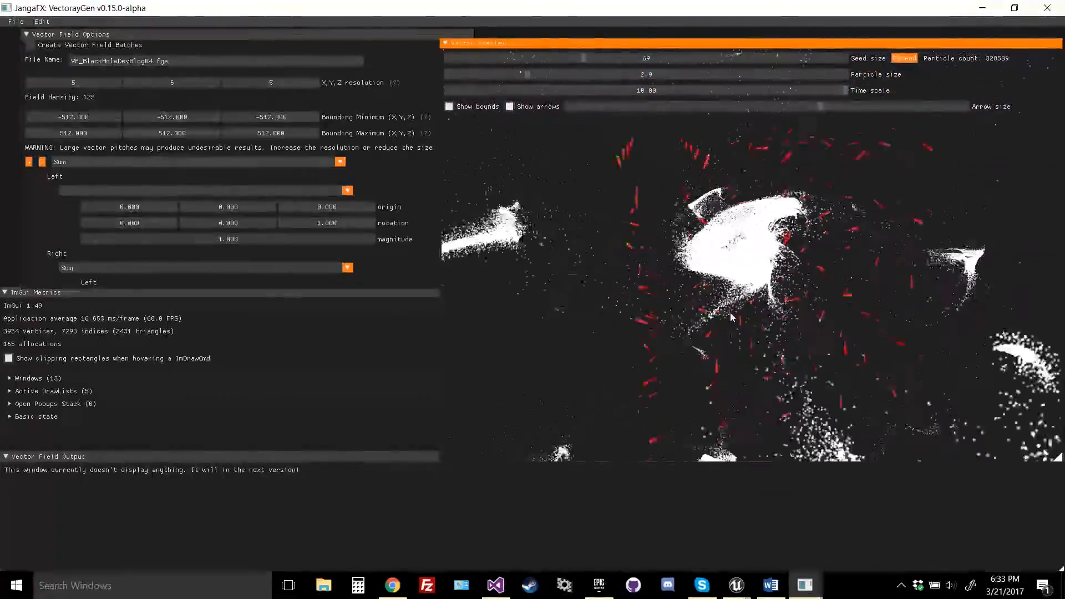
{"action": "left_click_drag", "start_coordinate": [732, 305], "coordinate": [665, 314]}
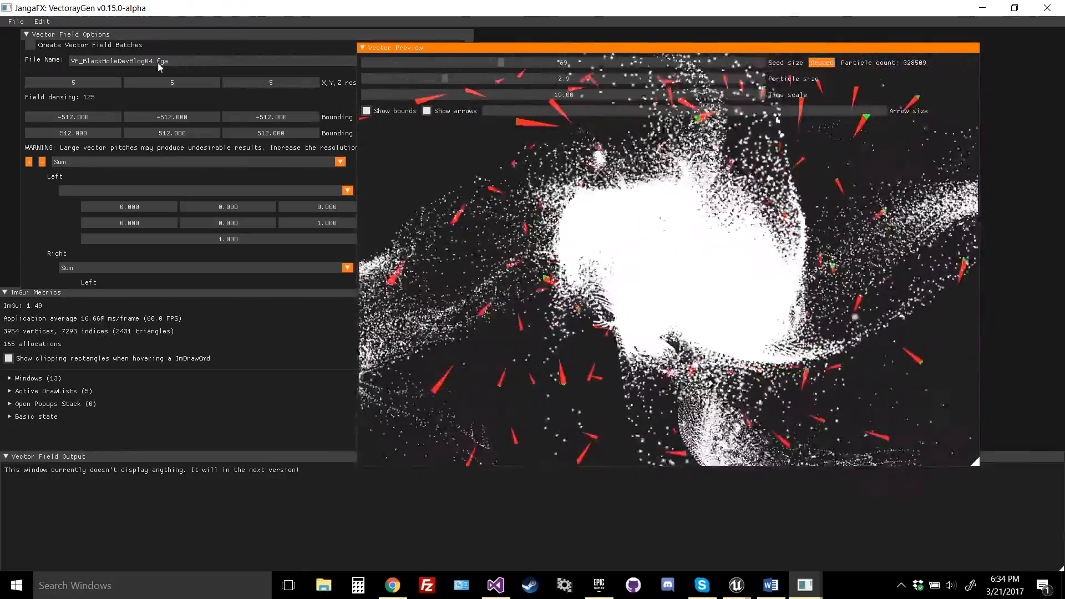
{"action": "left_click", "coordinate": [143, 62]}
{"action": "left_click", "coordinate": [149, 63]}
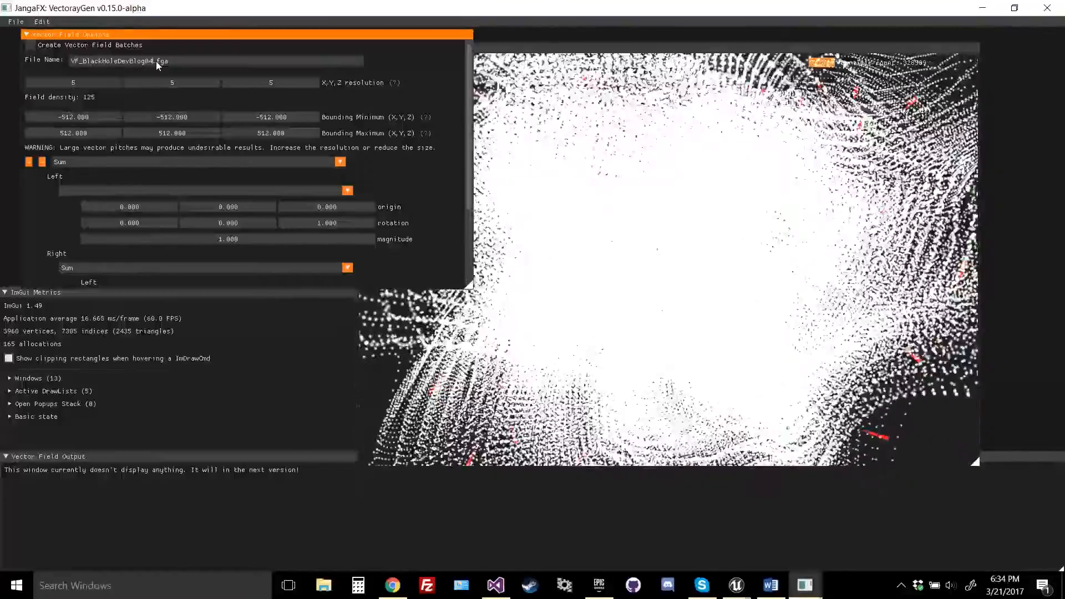
{"action": "key", "text": "BackSpace"}
{"action": "key", "text": "BackSpace"}
{"action": "key", "text": "BackSpace"}
{"action": "key", "text": "BackSpace"}
{"action": "key", "text": "BackSpace"}
{"action": "key", "text": "BackSpace"}
{"action": "key", "text": "BackSpace"}
{"action": "key", "text": "BackSpace"}
{"action": "key", "text": "BackSpace"}
{"action": "key", "text": "BackSpace"}
{"action": "key", "text": "BackSpace"}
{"action": "key", "text": "BackSpace"}
{"action": "key", "text": "BackSpace"}
{"action": "key", "text": "BackSpace"}
{"action": "key", "text": "BackSpace"}
{"action": "key", "text": "BackSpace"}
{"action": "key", "text": "BackSpace"}
{"action": "type", "text": "R"}
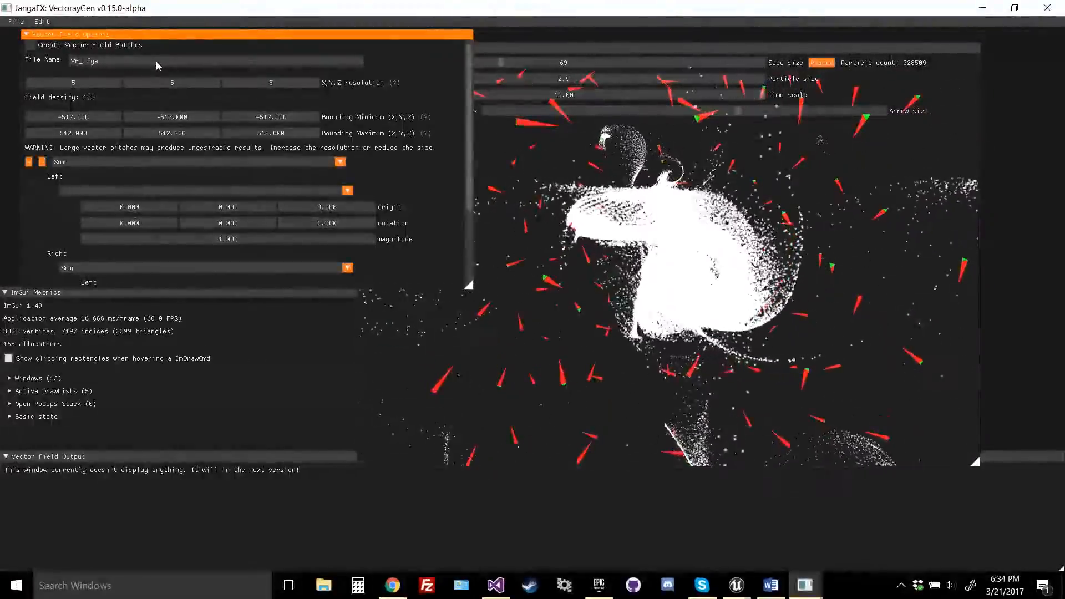
{"action": "type", "text": "andomBlackHole"}
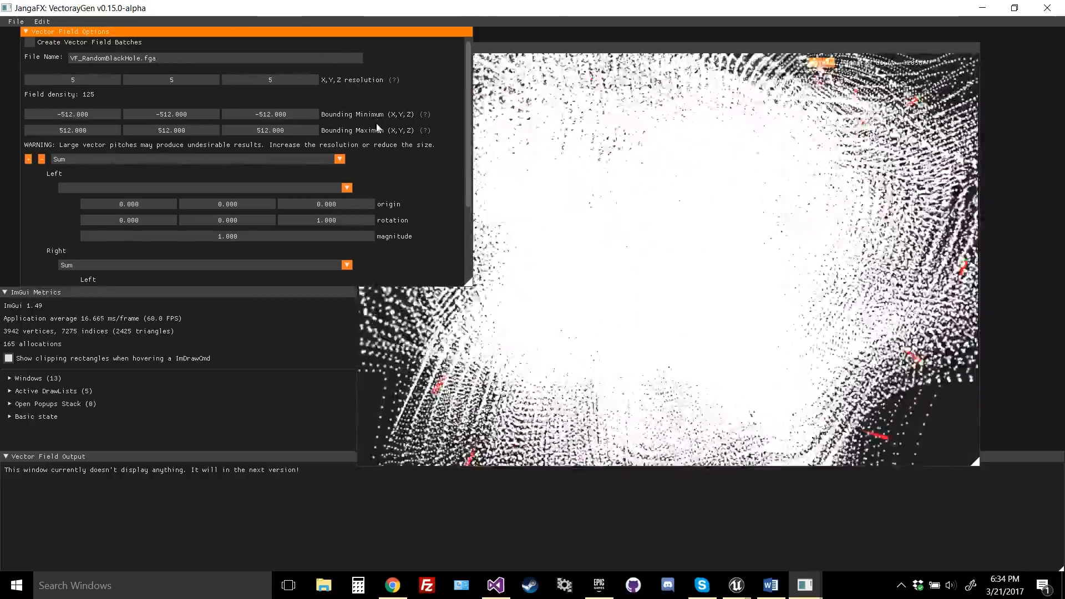
{"action": "scroll", "coordinate": [284, 192], "scroll_direction": "down", "scroll_amount": 3}
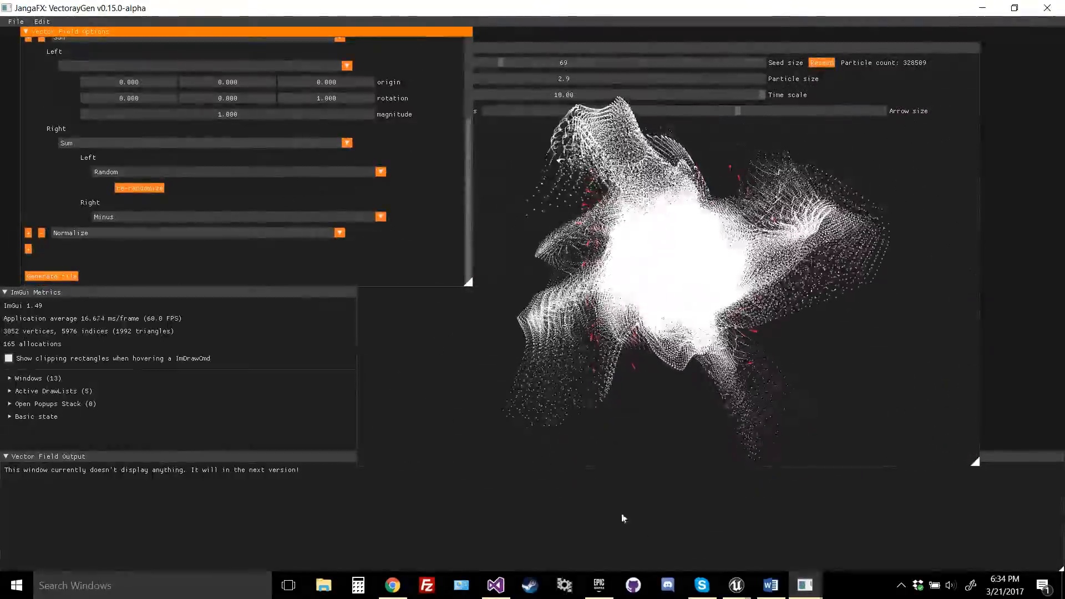
Switch to Unreal Editor's Content Browser and import VF_RandomBlackHole.fga into the JangaFX folder
{"action": "left_click", "coordinate": [737, 585]}
{"action": "left_click", "coordinate": [863, 527]}
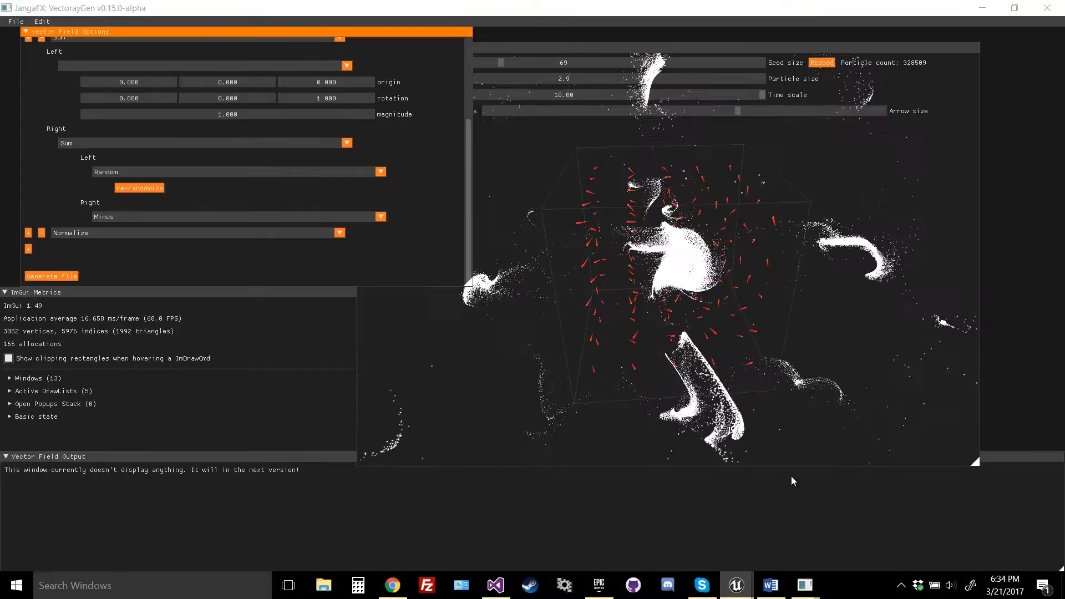
{"action": "left_click", "coordinate": [87, 26]}
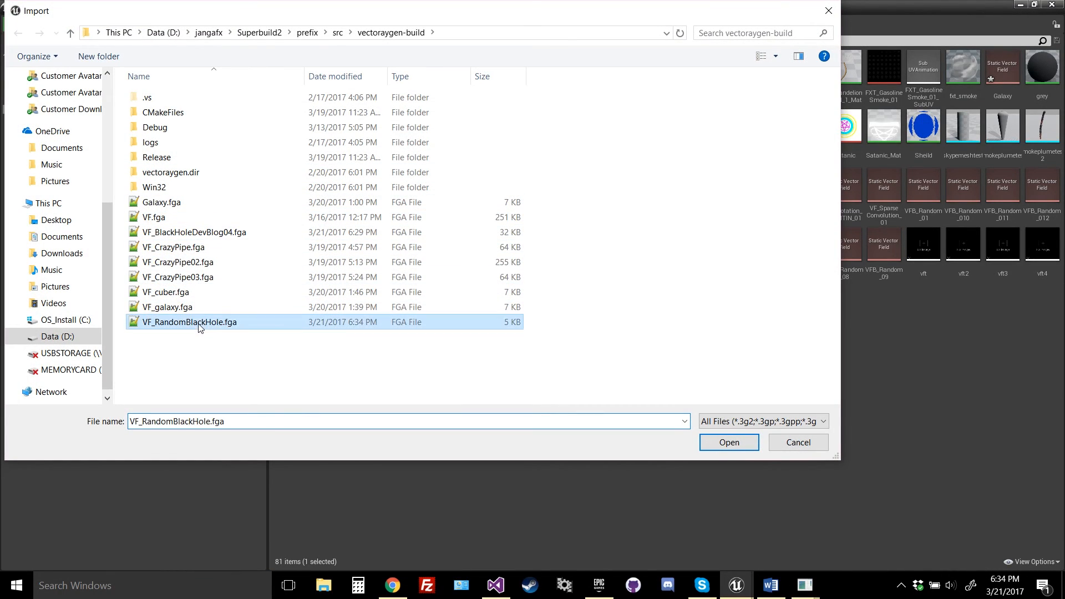
{"action": "left_click", "coordinate": [738, 447]}
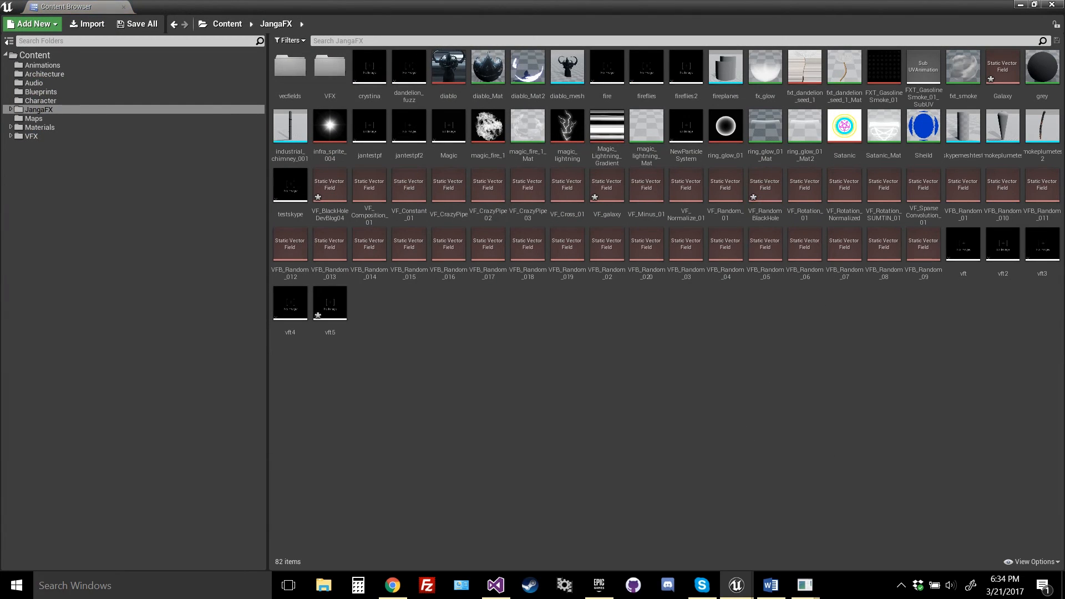
Open the vft5 particle system and assign VF_RandomBlackHole to the first emitter's Local Vector Field module
{"action": "double_click", "coordinate": [330, 300]}
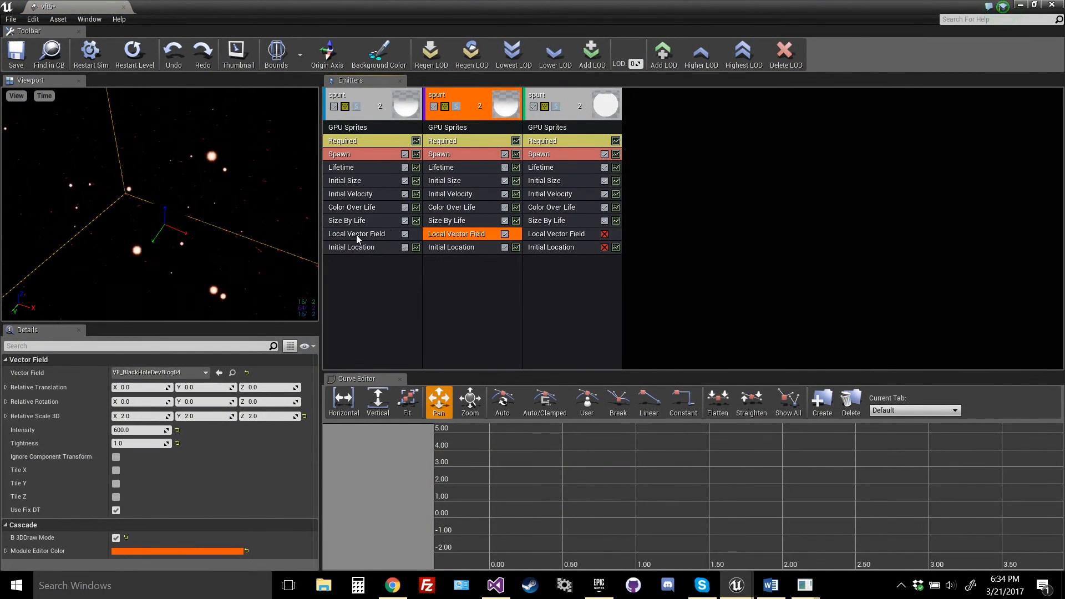
{"action": "left_click", "coordinate": [356, 235]}
{"action": "left_click", "coordinate": [174, 373]}
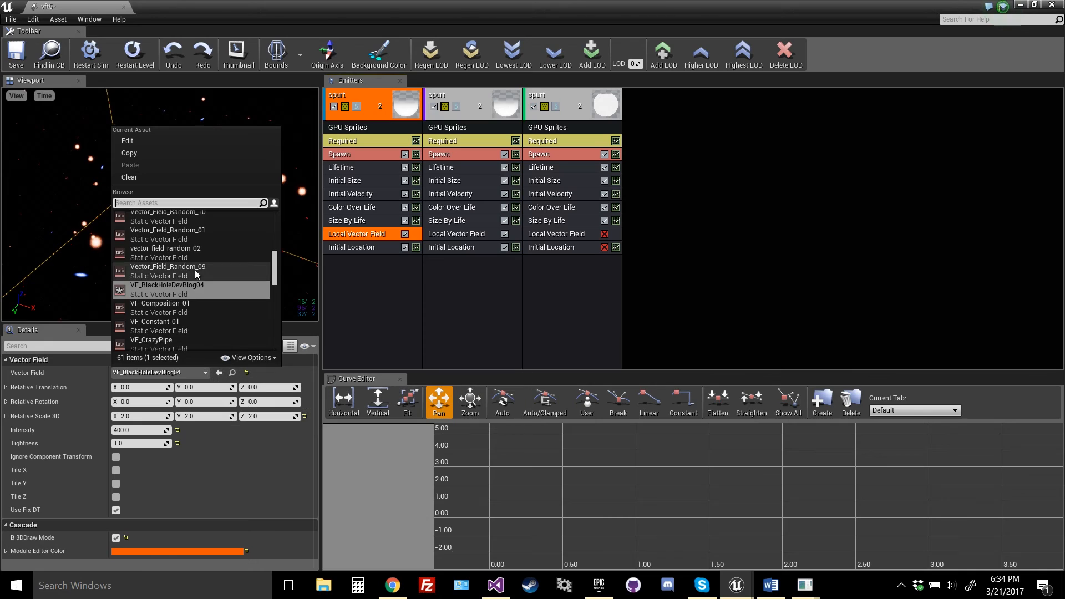
{"action": "type", "text": "b"}
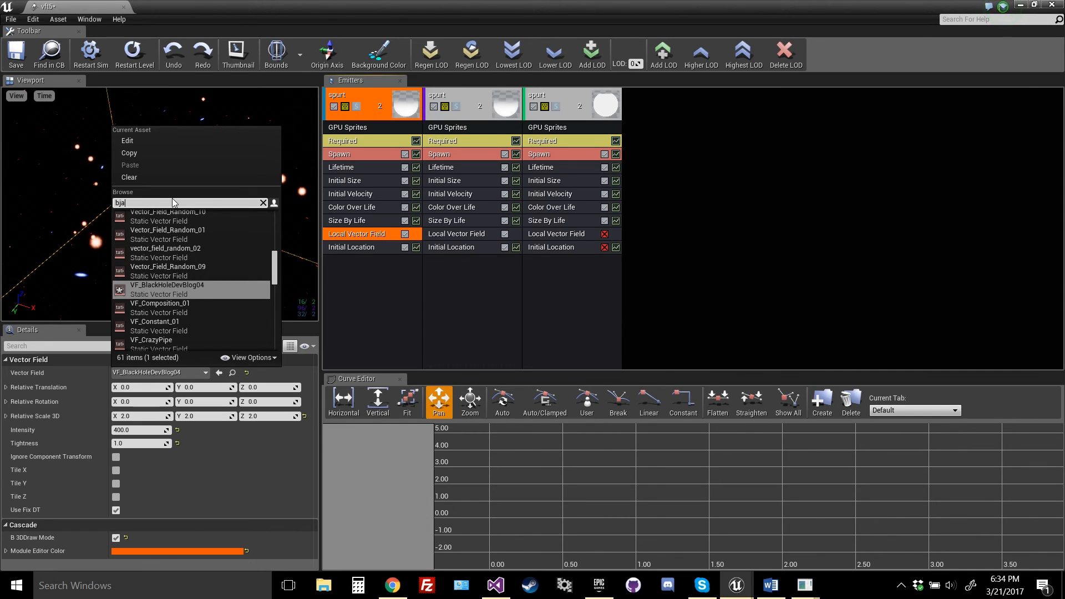
{"action": "type", "text": "lack"}
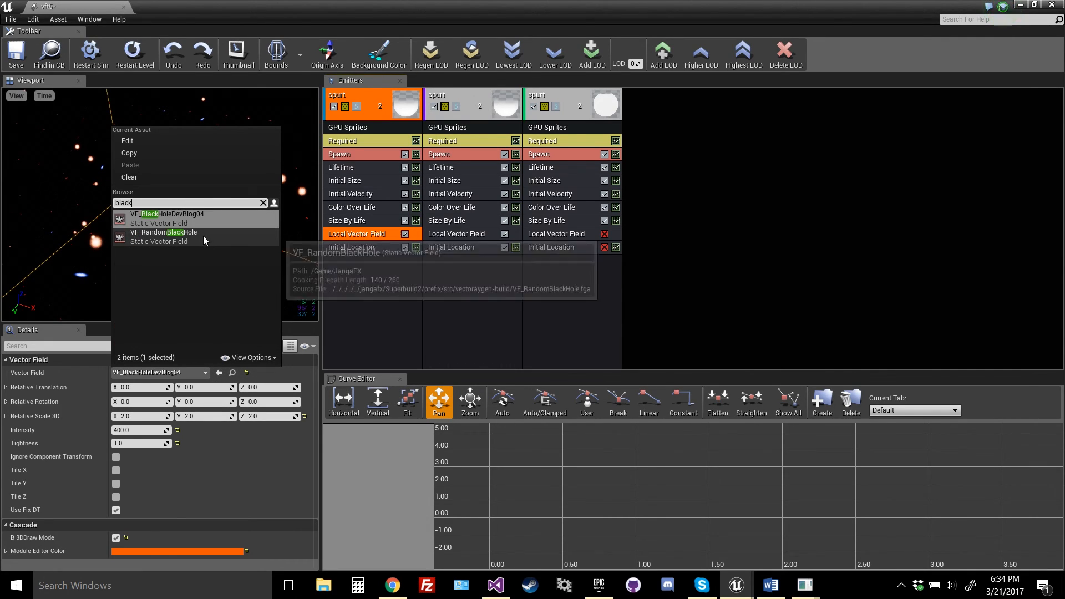
{"action": "left_click", "coordinate": [203, 235]}
Assign VF_RandomBlackHole to the second emitter's Local Vector Field module
{"action": "left_click", "coordinate": [452, 234]}
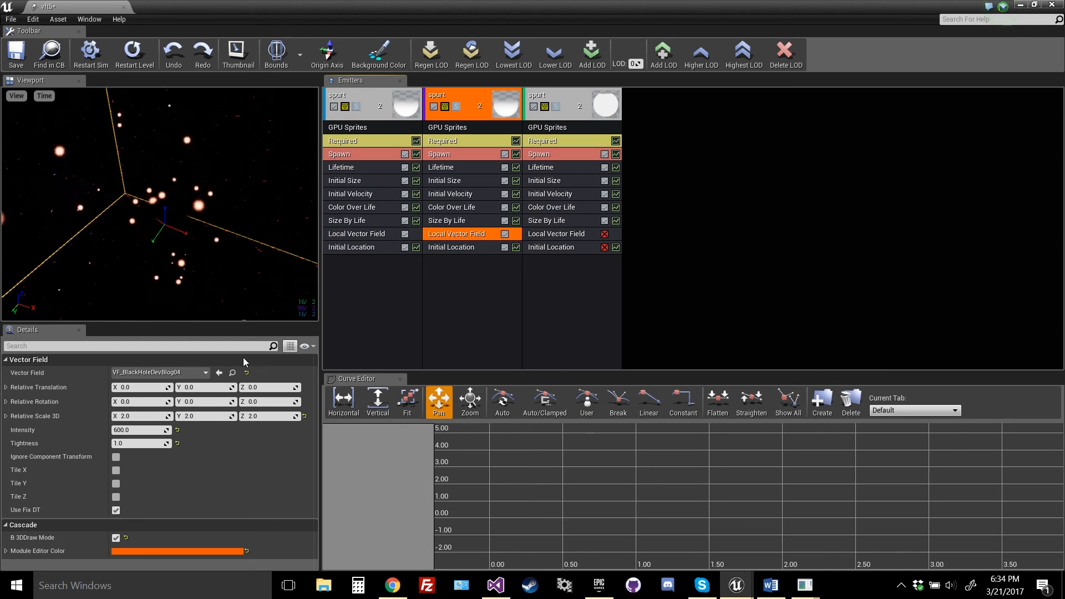
{"action": "left_click", "coordinate": [160, 373]}
{"action": "type", "text": "randomblack"}
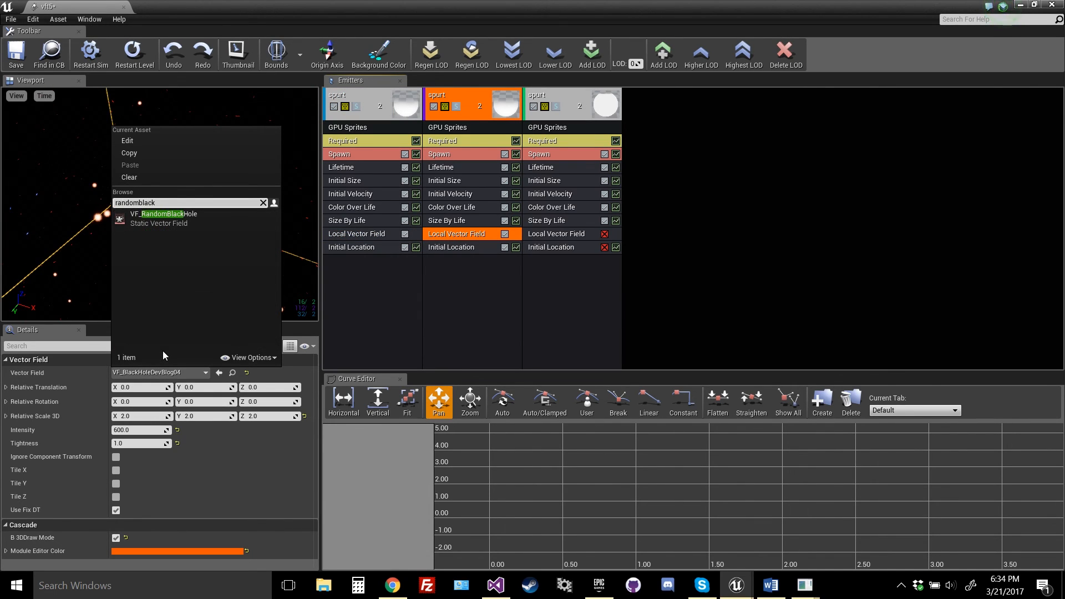
{"action": "left_click", "coordinate": [163, 217]}
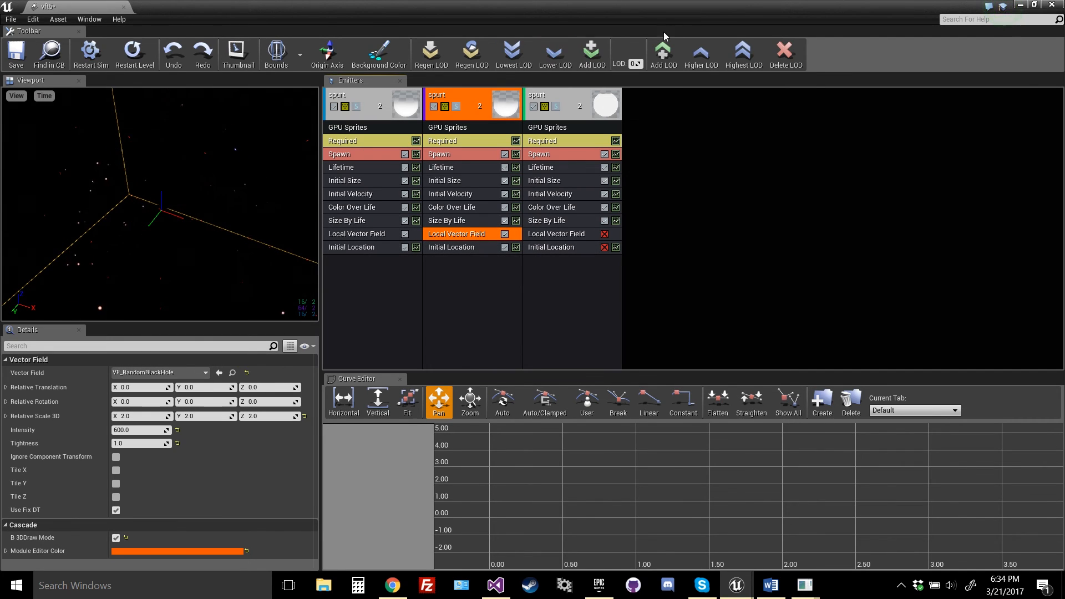
Set the second emitter's constant spawn rate to 500
{"action": "left_click", "coordinate": [444, 156]}
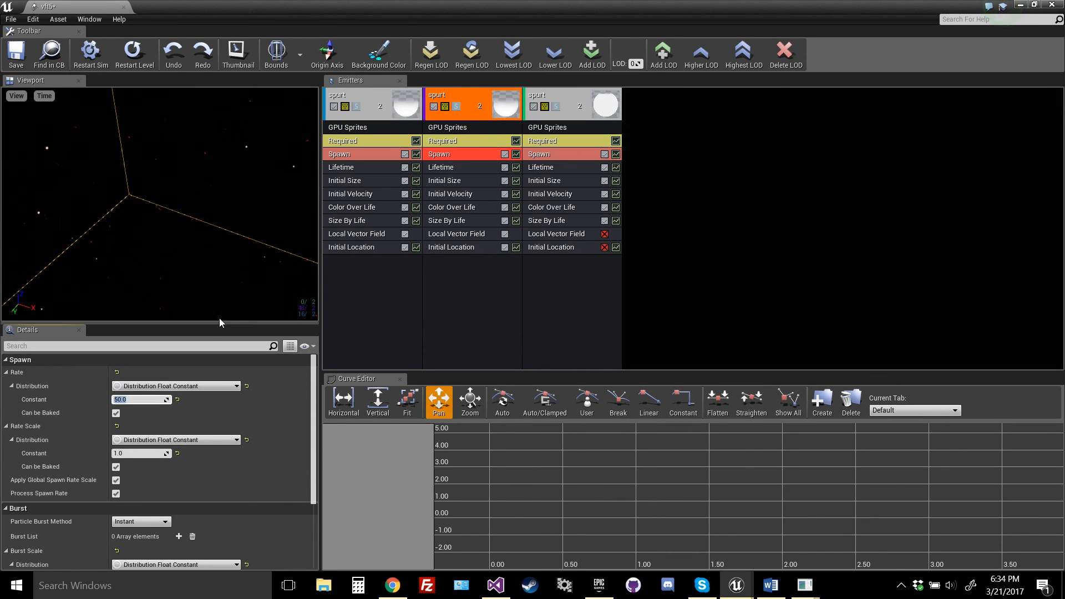
{"action": "type", "text": "5"}
{"action": "key", "text": "Return"}
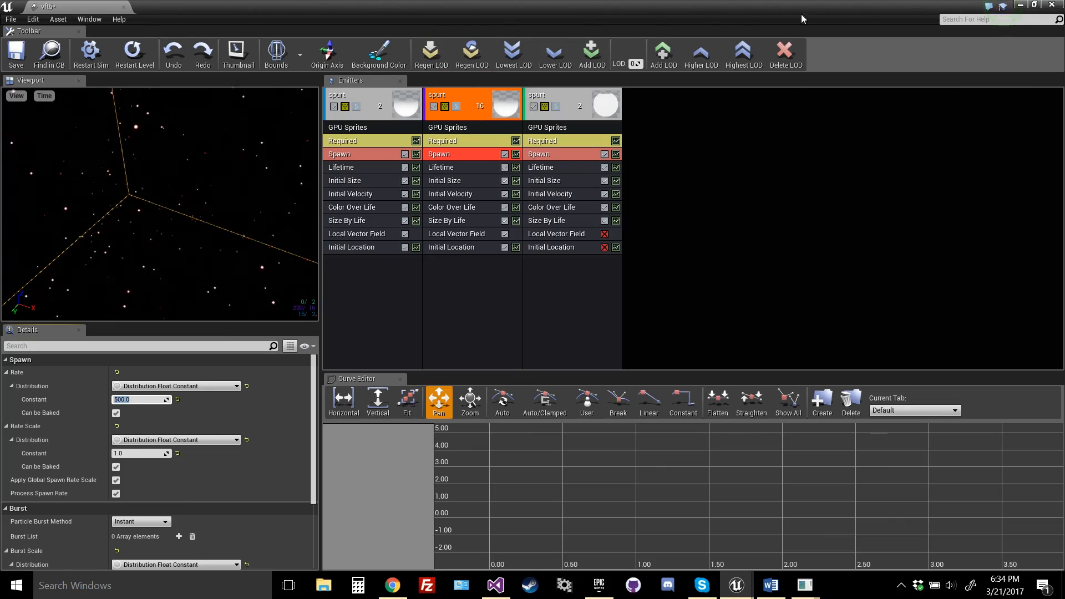
Return to the level viewport and examine the particles around the black hole
{"action": "left_click", "coordinate": [1020, 5]}
{"action": "left_click", "coordinate": [1021, 5]}
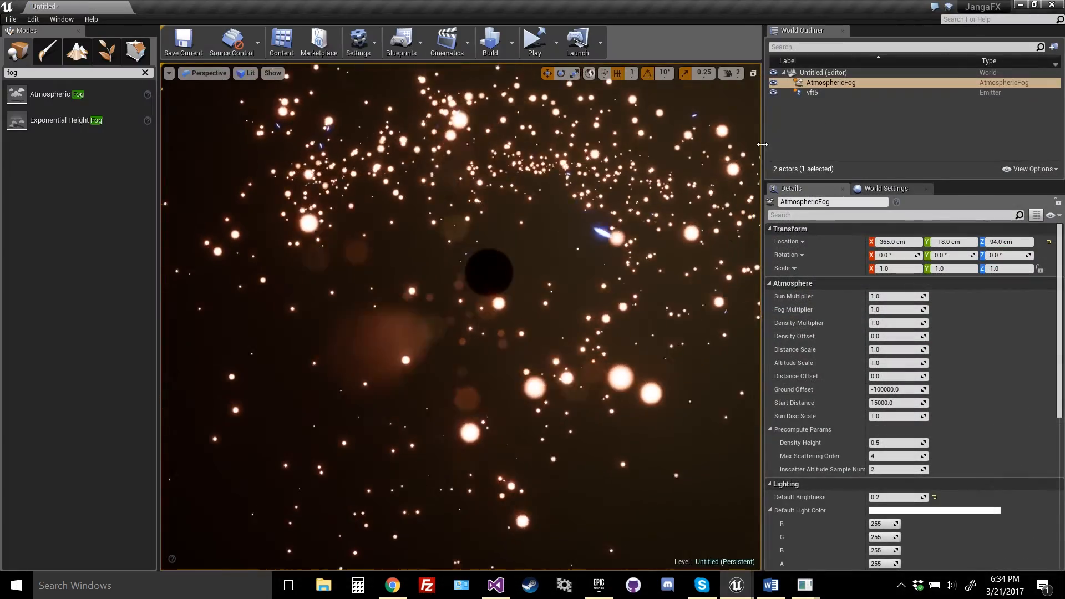
{"action": "mouse_move", "coordinate": [460, 317]}
{"action": "right_mouse_down"}
{"action": "mouse_move", "coordinate": [547, 315]}
{"action": "mouse_move", "coordinate": [630, 294]}
{"action": "mouse_move", "coordinate": [630, 244]}
{"action": "mouse_move", "coordinate": [630, 277]}
{"action": "mouse_move", "coordinate": [649, 277]}
{"action": "mouse_move", "coordinate": [480, 298]}
{"action": "right_mouse_up"}
{"action": "mouse_move", "coordinate": [480, 298]}
{"action": "left_mouse_down"}
{"action": "mouse_move", "coordinate": [480, 233]}
{"action": "mouse_move", "coordinate": [480, 300]}
{"action": "left_mouse_up"}
Switch to the vft5 particle system, disable the first emitter, and inspect the second emitter's Local Vector Field and Lifetime settings
{"action": "mouse_move", "coordinate": [739, 592]}
{"action": "left_click", "coordinate": [861, 523]}
{"action": "double_click", "coordinate": [317, 301]}
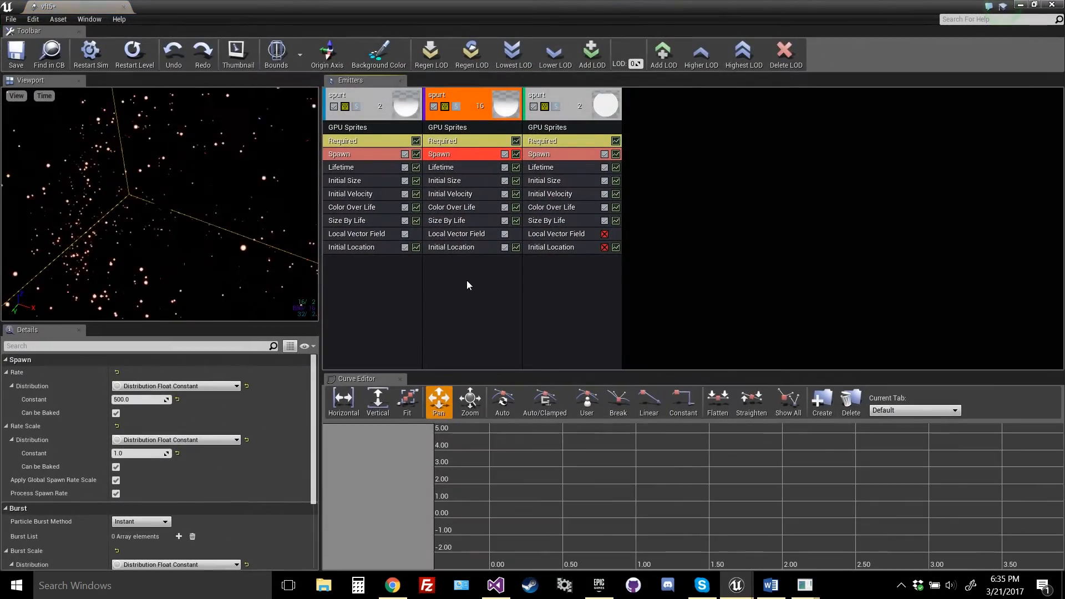
{"action": "left_click", "coordinate": [468, 288]}
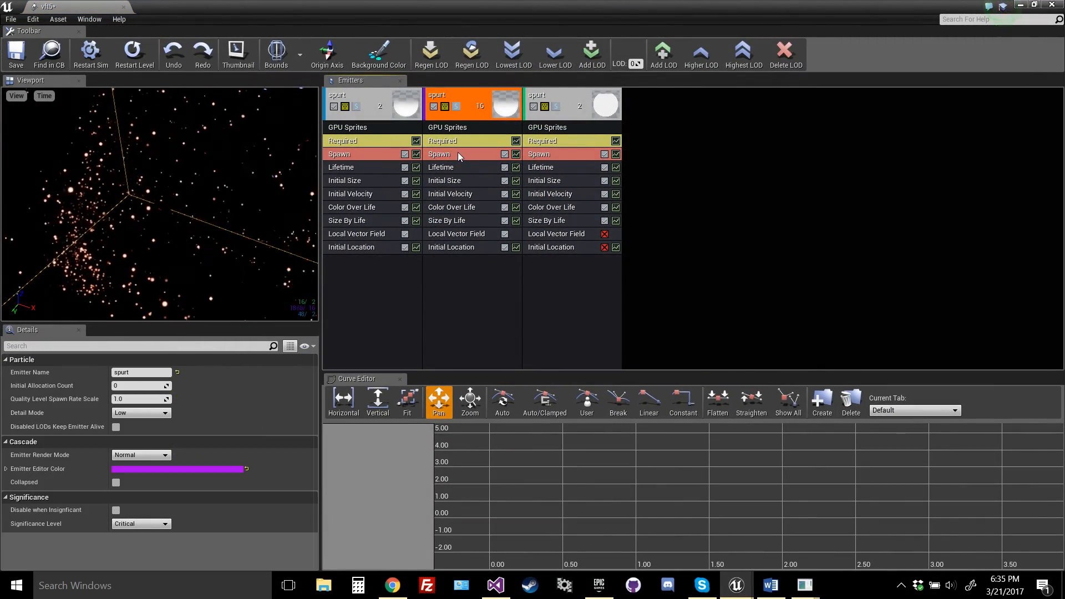
{"action": "left_click", "coordinate": [453, 194]}
{"action": "left_click", "coordinate": [458, 234]}
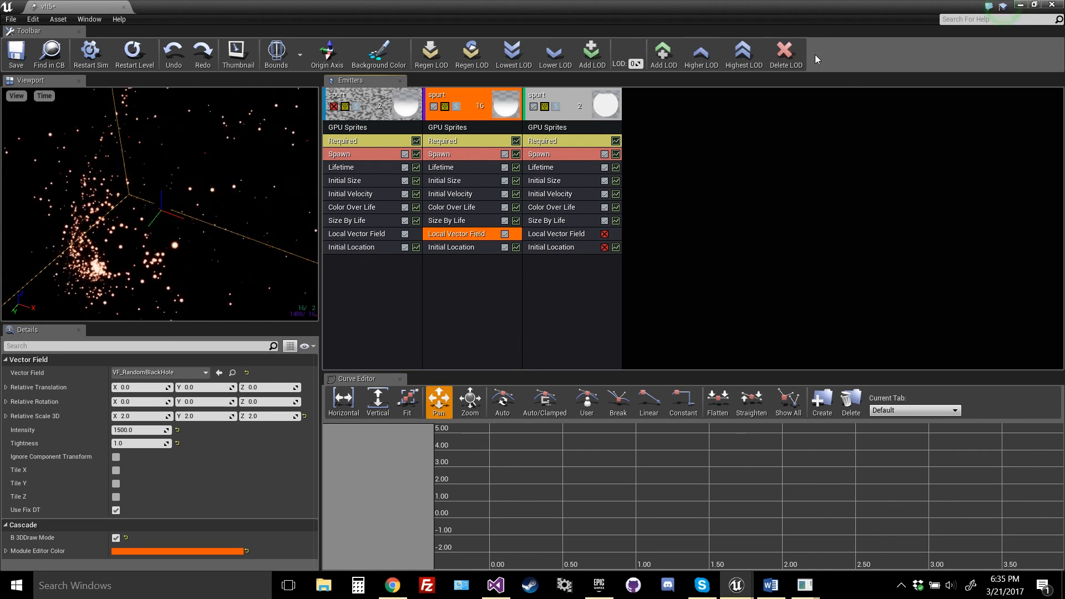
{"action": "left_click", "coordinate": [427, 169]}
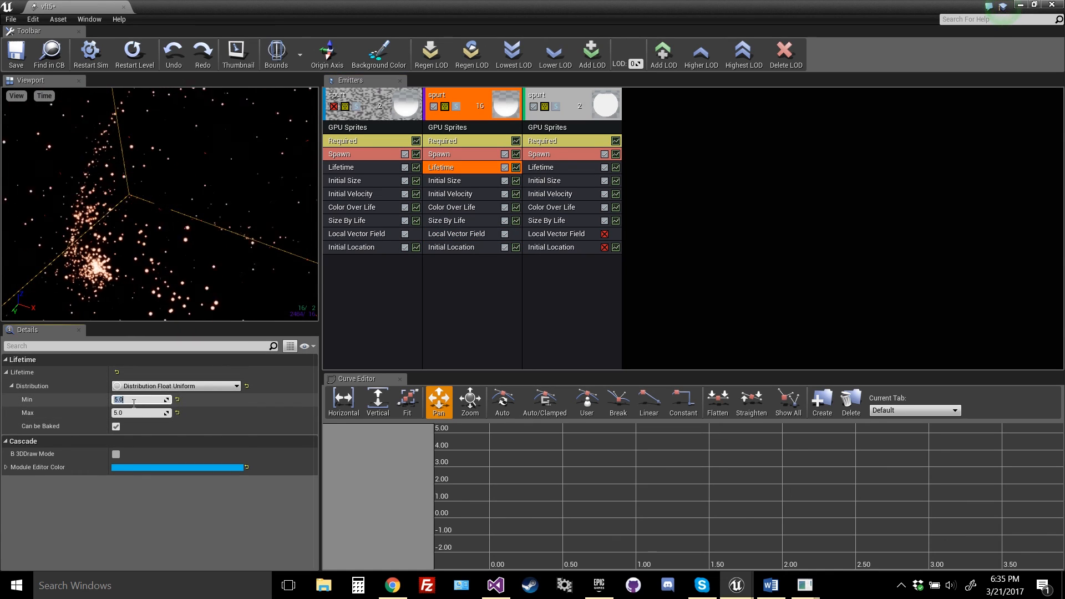
Return to the level and examine the second emitter's particle flow around the black hole from different angles
{"action": "left_click", "coordinate": [1021, 7]}
{"action": "left_click", "coordinate": [1022, 5]}
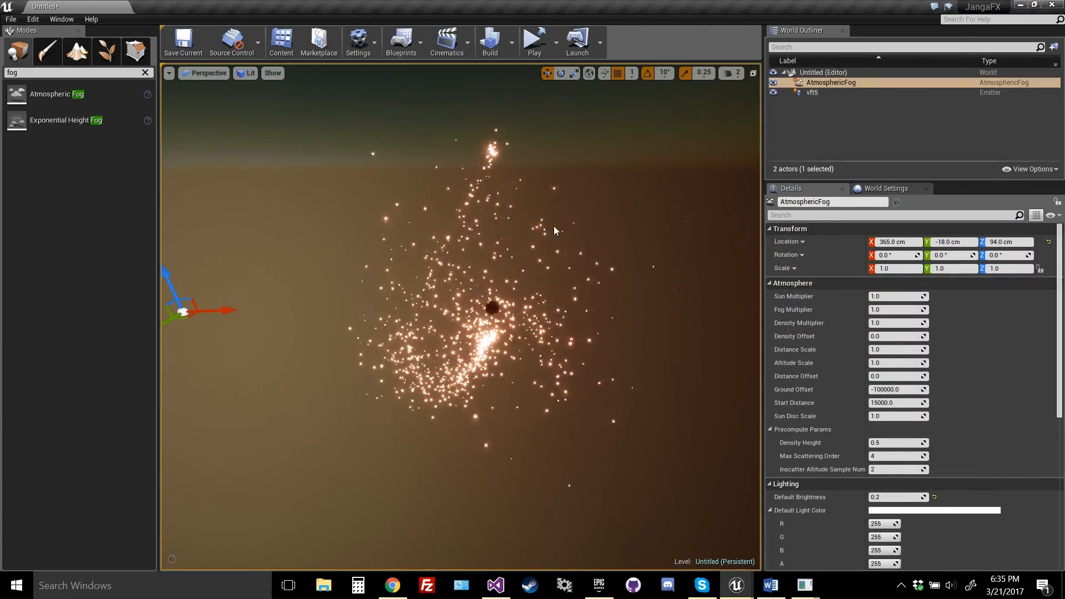
{"action": "key", "text": "f"}
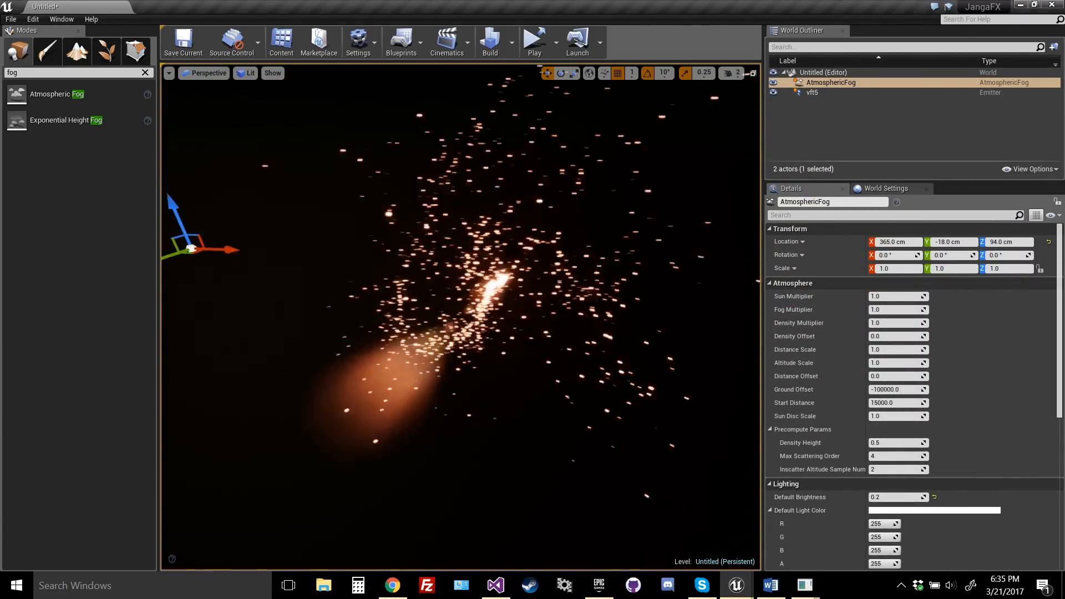
{"action": "left_click_drag", "start_coordinate": [460, 316], "coordinate": [638, 389], "text": "alt"}
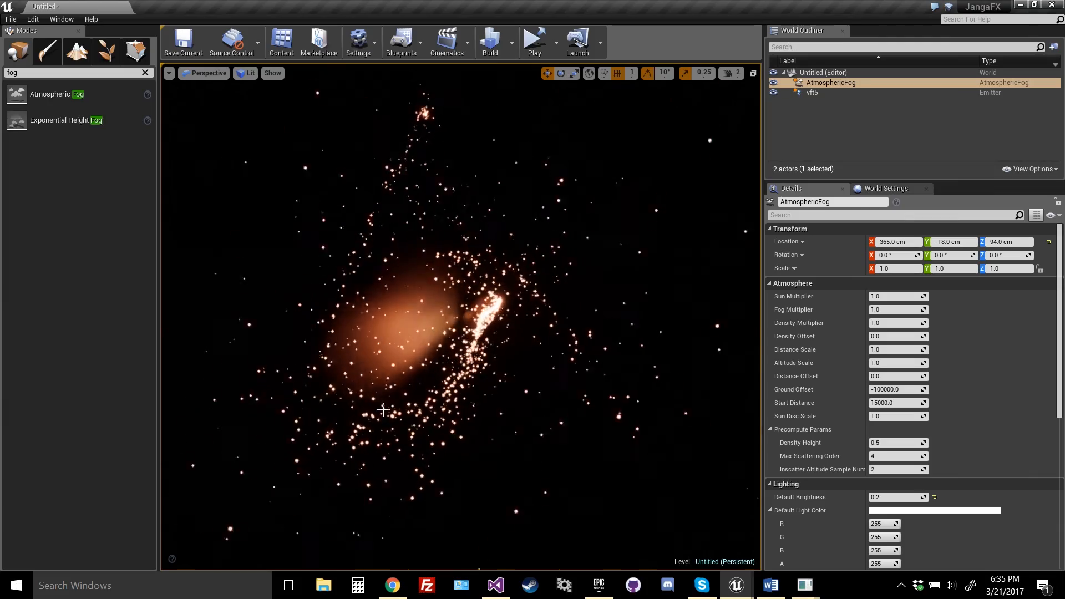
{"action": "right_click_drag", "start_coordinate": [473, 320], "coordinate": [501, 319]}
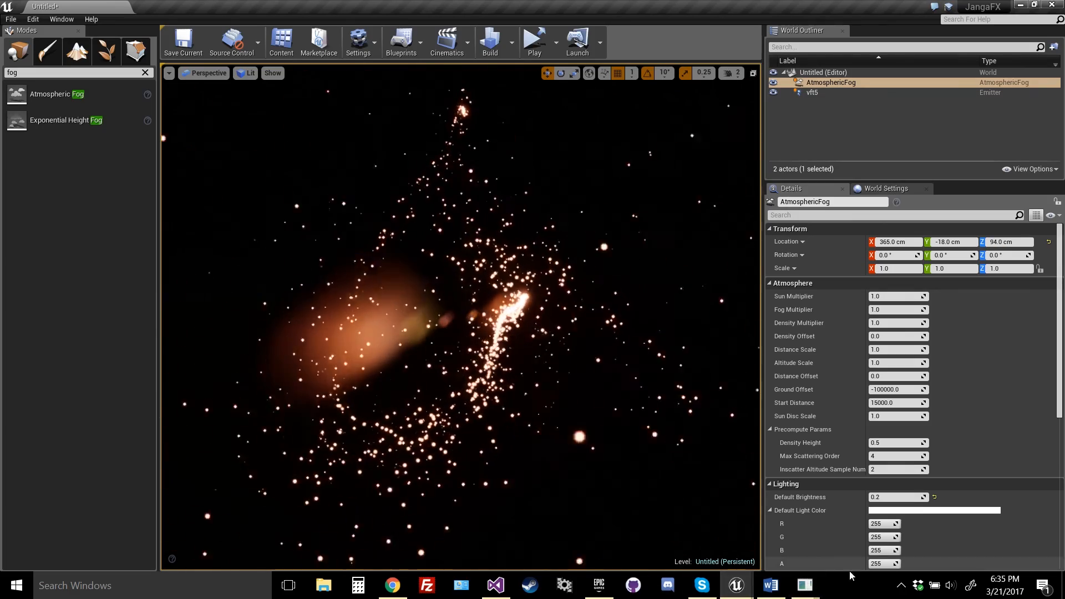
Switch to VectorayGen and remove the Sum operations above Normalize from the VF_RandomBlackHole.fga field
{"action": "mouse_move", "coordinate": [805, 583]}
{"action": "left_click", "coordinate": [866, 541]}
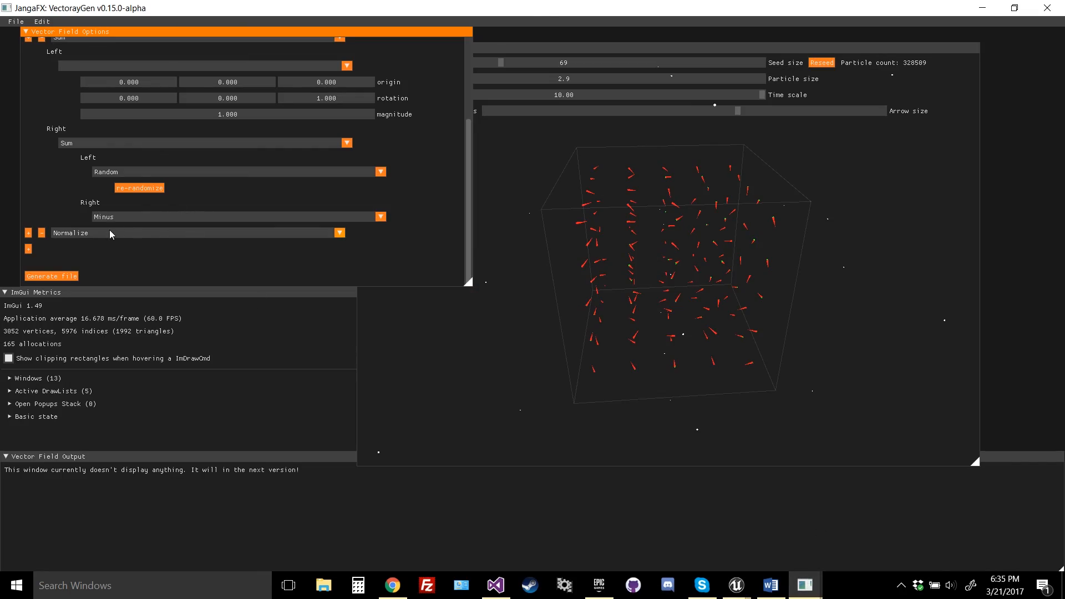
{"action": "scroll", "coordinate": [96, 114], "scroll_direction": "up", "scroll_amount": 2}
{"action": "left_click", "coordinate": [95, 109]}
{"action": "left_click", "coordinate": [45, 109]}
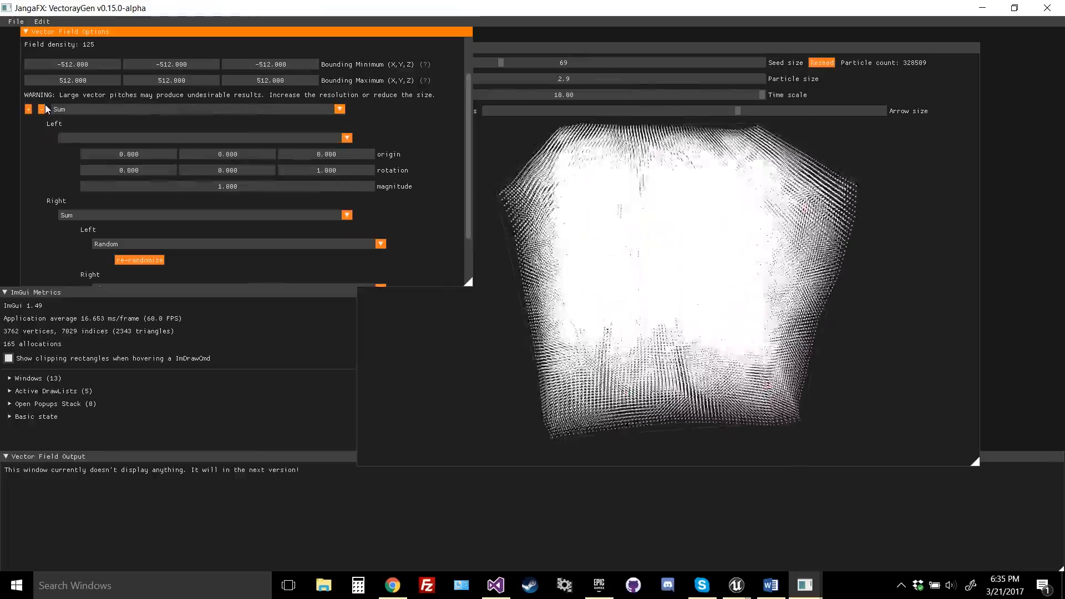
{"action": "left_click", "coordinate": [44, 107]}
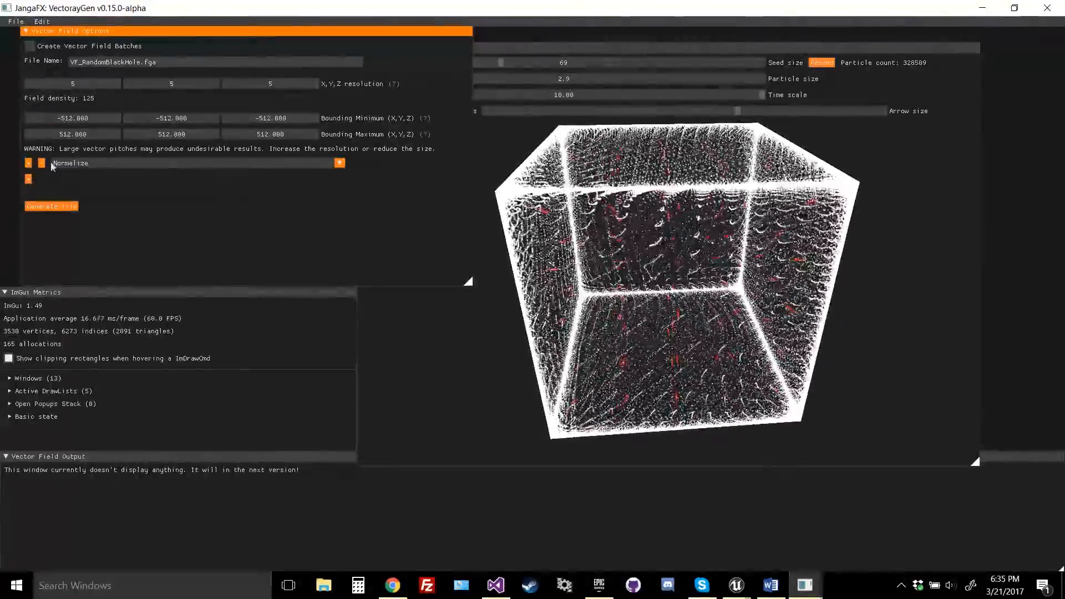
Change the remaining Normalize operation to Cross
{"action": "left_click", "coordinate": [100, 163]}
{"action": "scroll", "coordinate": [111, 217], "scroll_direction": "down", "scroll_amount": 2}
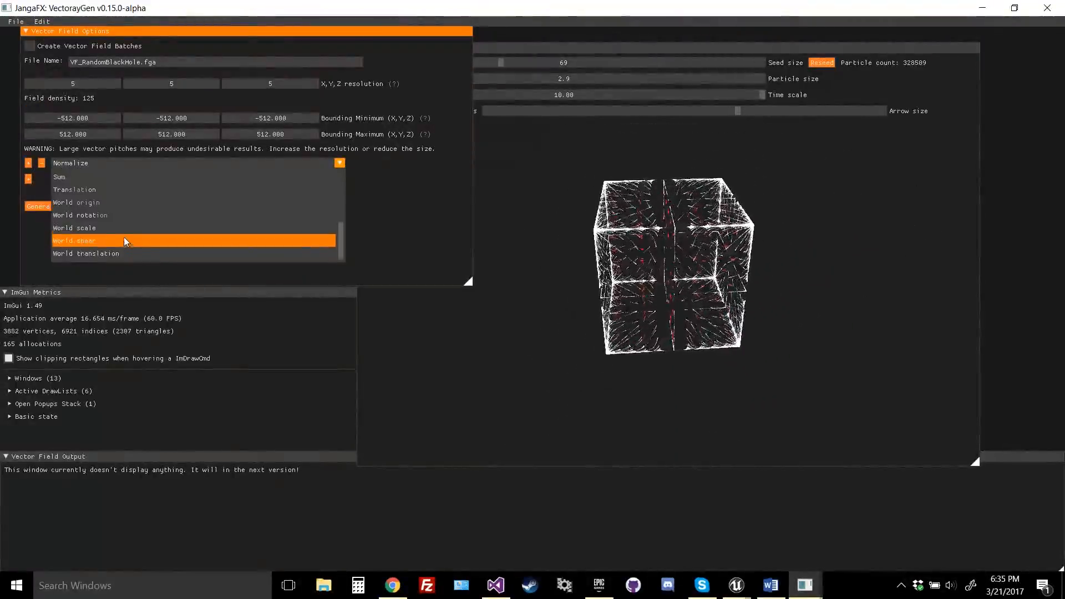
{"action": "scroll", "coordinate": [101, 224], "scroll_direction": "up", "scroll_amount": 3}
{"action": "left_click", "coordinate": [72, 206]}
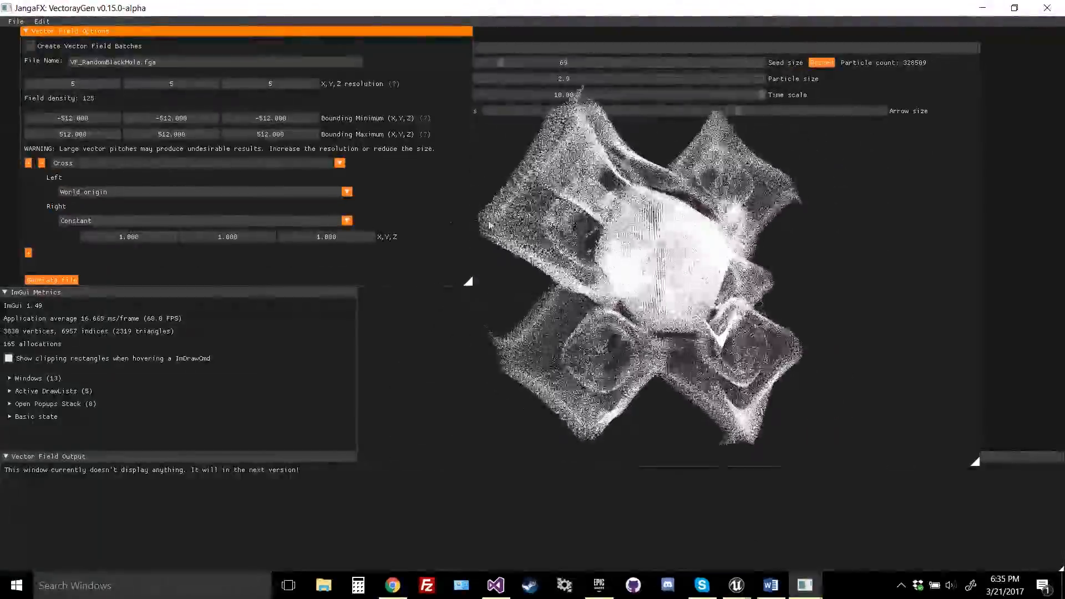
Open the operation type choices for the Cross operation and look through them
{"action": "left_click", "coordinate": [88, 163]}
{"action": "scroll", "coordinate": [96, 226], "scroll_direction": "down", "scroll_amount": 2}
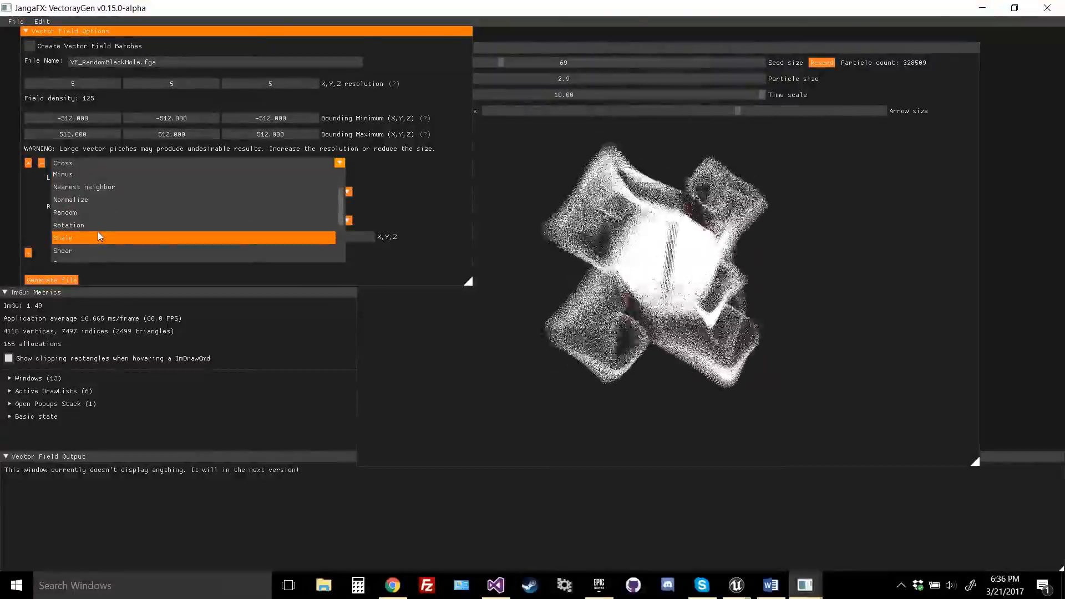